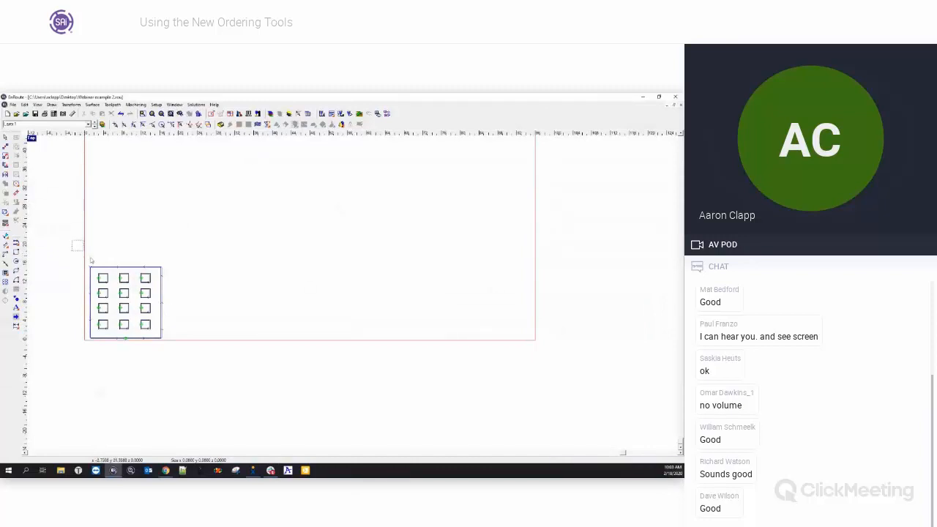
{"action": "left_click_drag", "start_coordinate": [72, 241], "coordinate": [178, 353]}
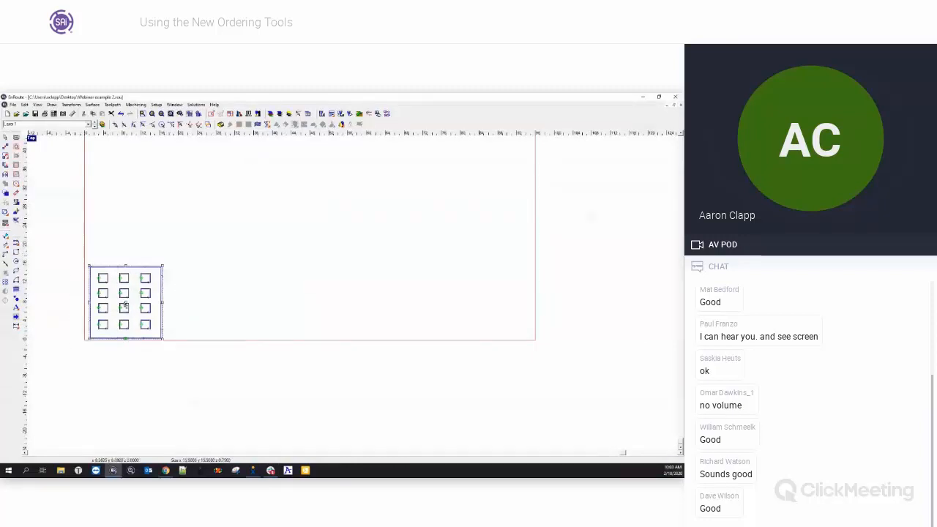
{"action": "left_click", "coordinate": [209, 286]}
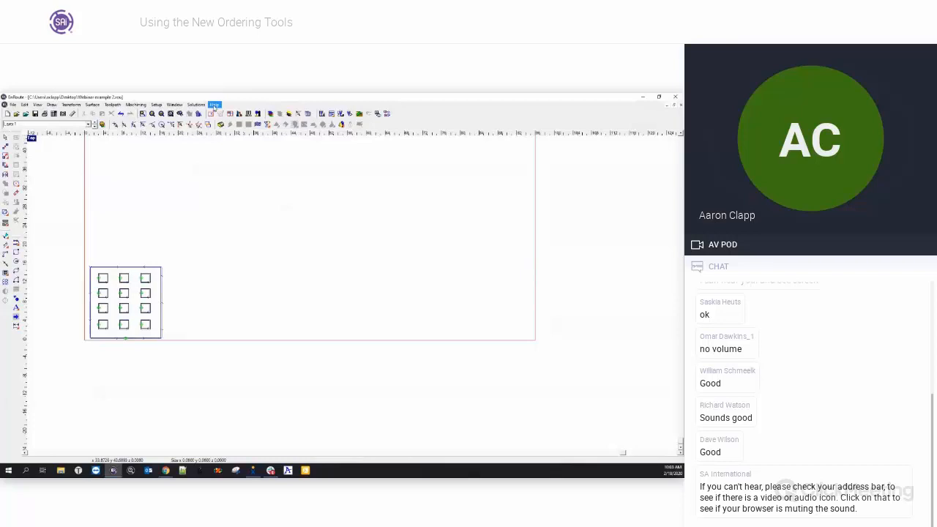
Examine the product version and file version in EnRoute's About information, then close it.
{"action": "left_click", "coordinate": [215, 107]}
{"action": "left_click", "coordinate": [218, 117]}
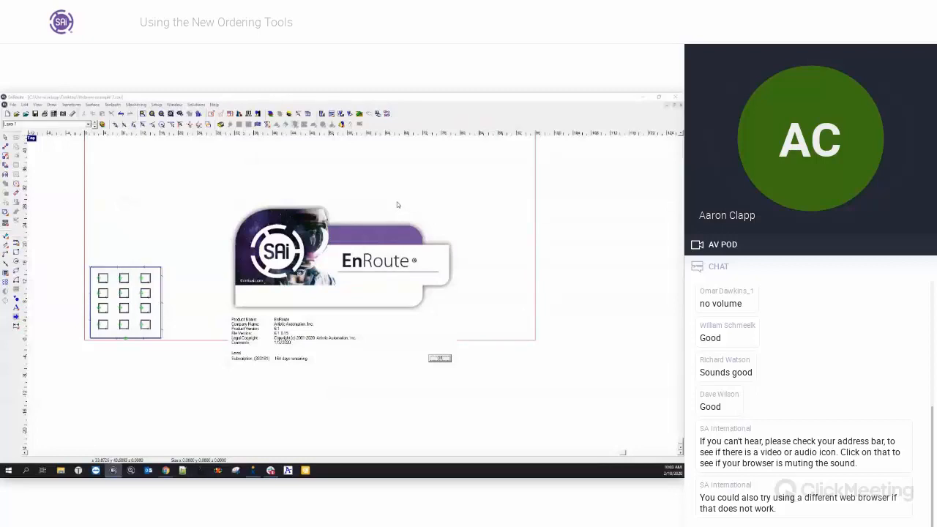
{"action": "left_click", "coordinate": [443, 358]}
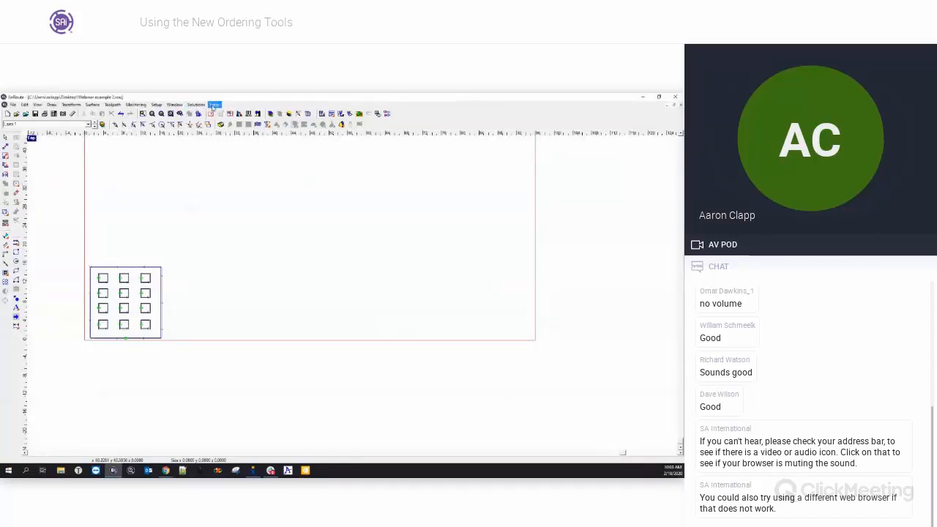
{"action": "left_click", "coordinate": [215, 105]}
{"action": "left_click", "coordinate": [256, 113]}
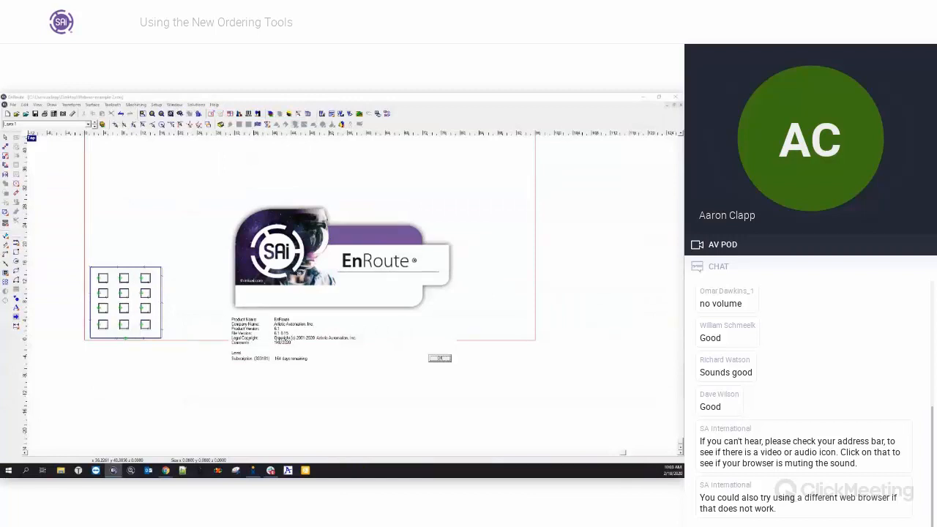
{"action": "left_click", "coordinate": [440, 358]}
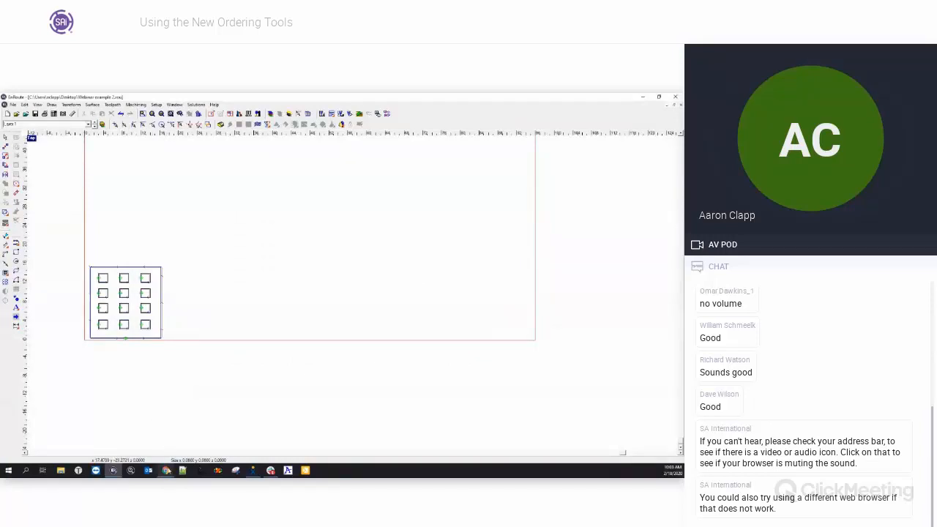
{"action": "mouse_move", "coordinate": [168, 457]}
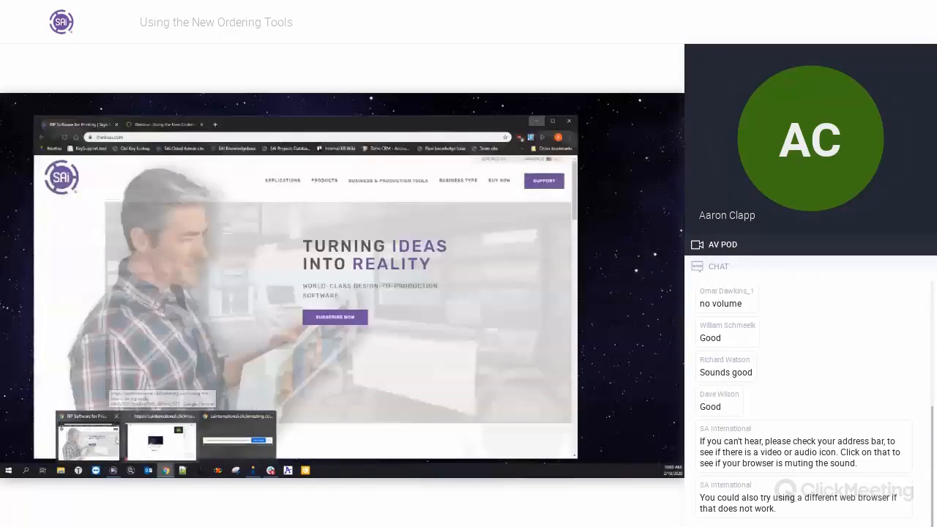
{"action": "left_click", "coordinate": [116, 440]}
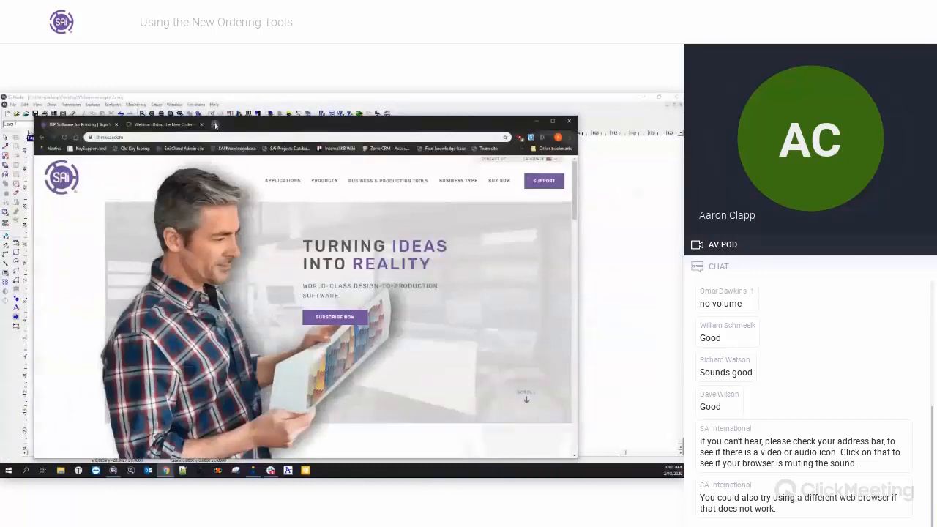
{"action": "left_click", "coordinate": [215, 125]}
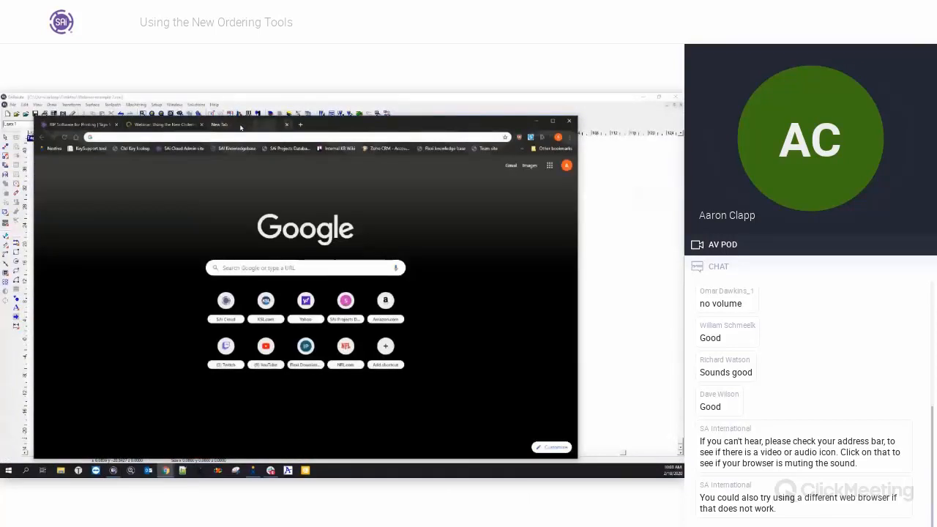
{"action": "type", "text": "wwwfw"}
{"action": "key", "text": "BackSpace"}
{"action": "key", "text": "BackSpace"}
{"action": "type", "text": ".sai"}
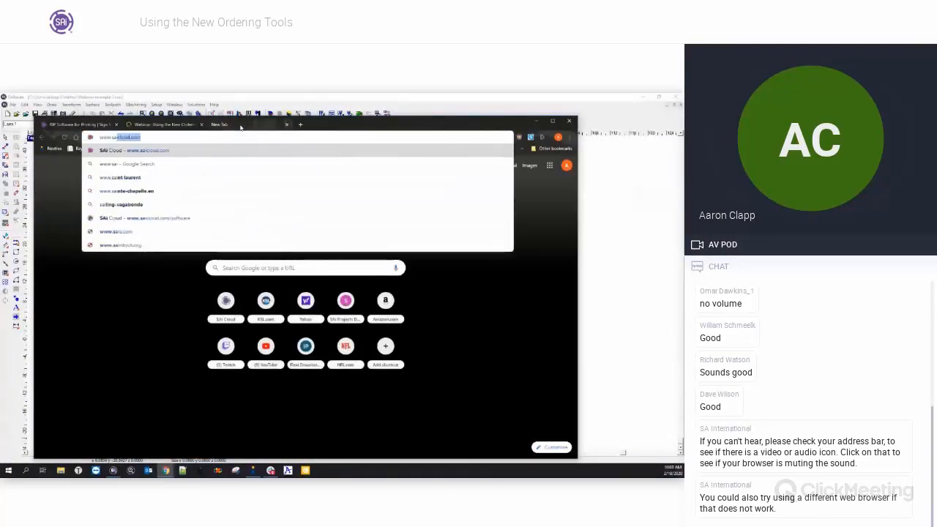
{"action": "key", "text": "Return"}
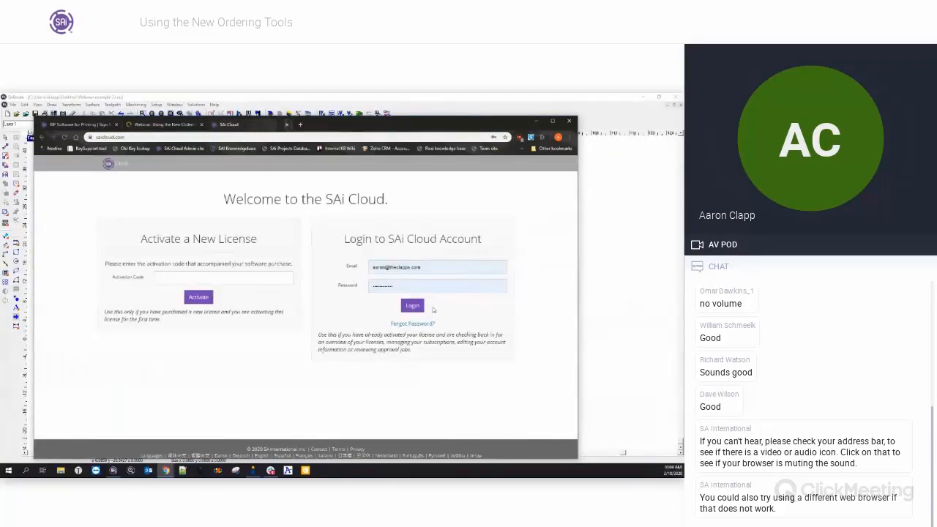
{"action": "left_click", "coordinate": [419, 307]}
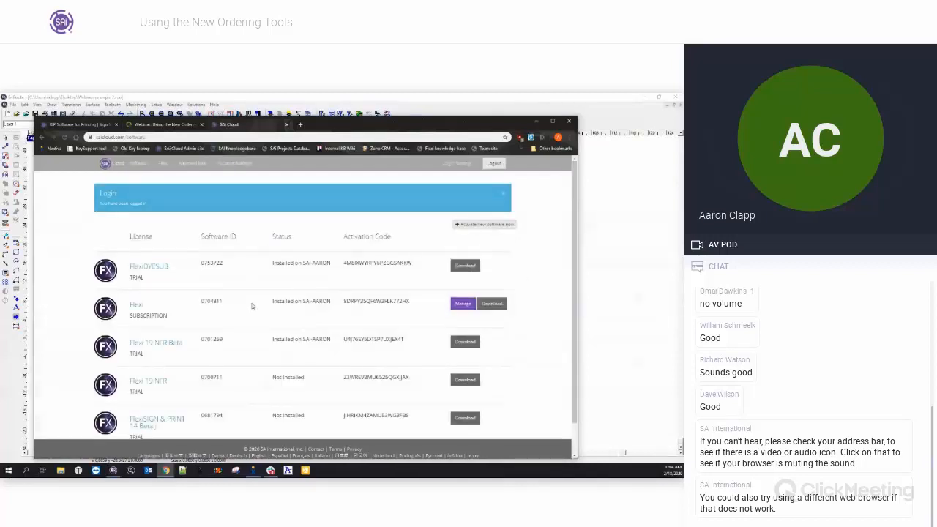
Open the EnRoute 6 NFR license on page 4 of the software list, examine its active build, and minimize the browser.
{"action": "scroll", "coordinate": [247, 304], "scroll_direction": "down", "scroll_amount": 2}
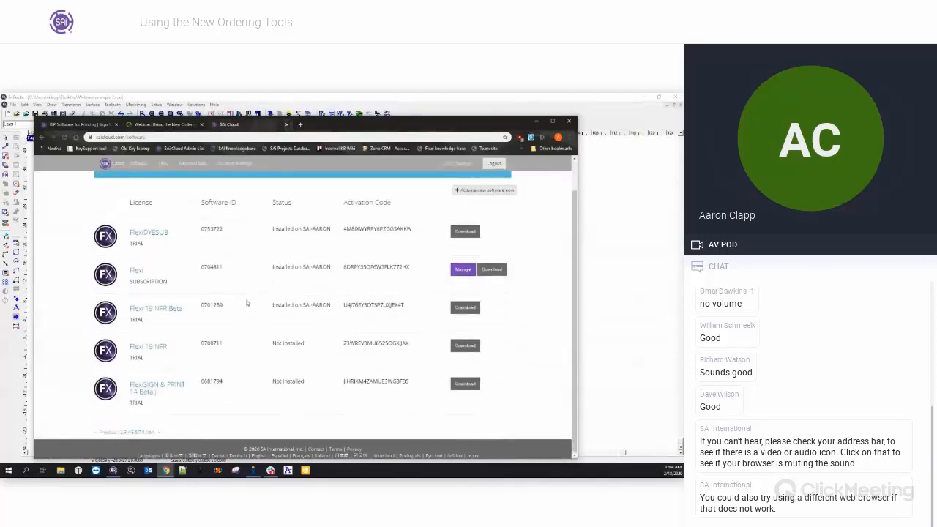
{"action": "left_click", "coordinate": [122, 433]}
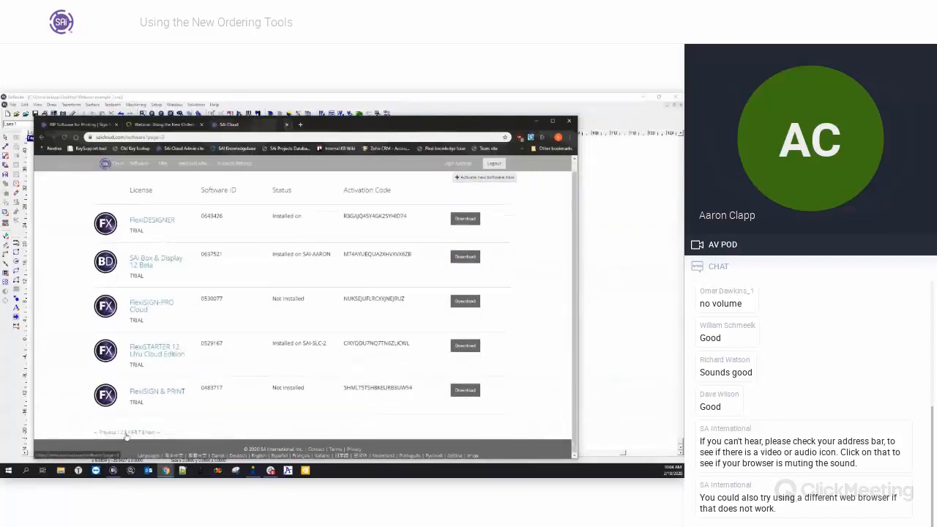
{"action": "left_click", "coordinate": [126, 435]}
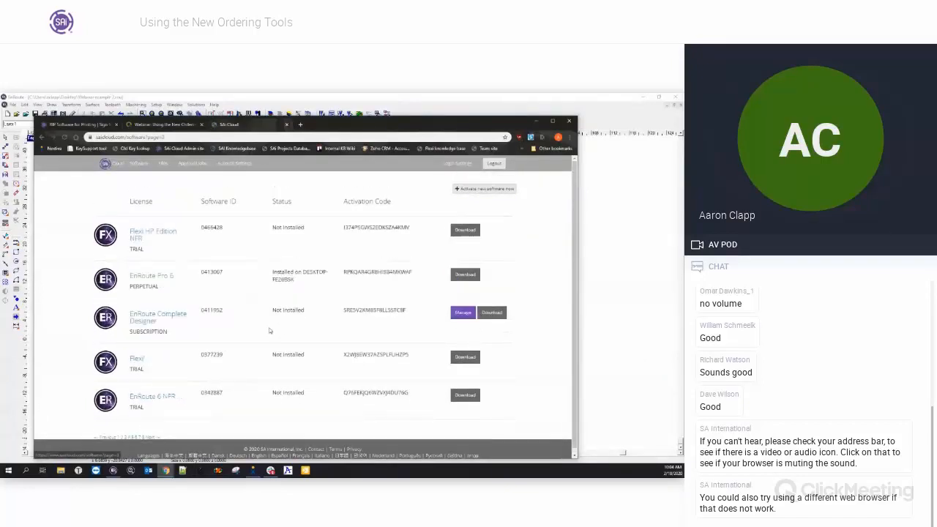
{"action": "left_click", "coordinate": [128, 438]}
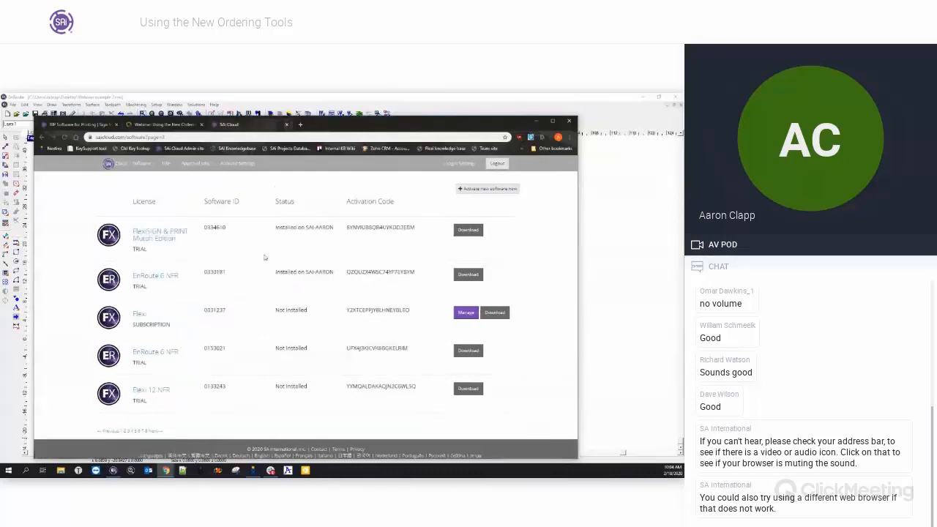
{"action": "left_click", "coordinate": [158, 276]}
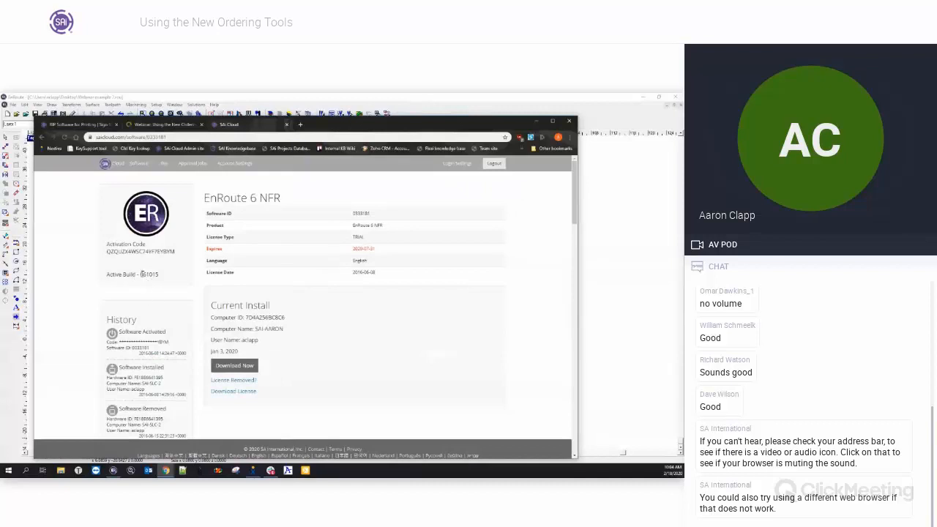
{"action": "left_click_drag", "start_coordinate": [140, 274], "coordinate": [159, 277]}
{"action": "left_click", "coordinate": [109, 275]}
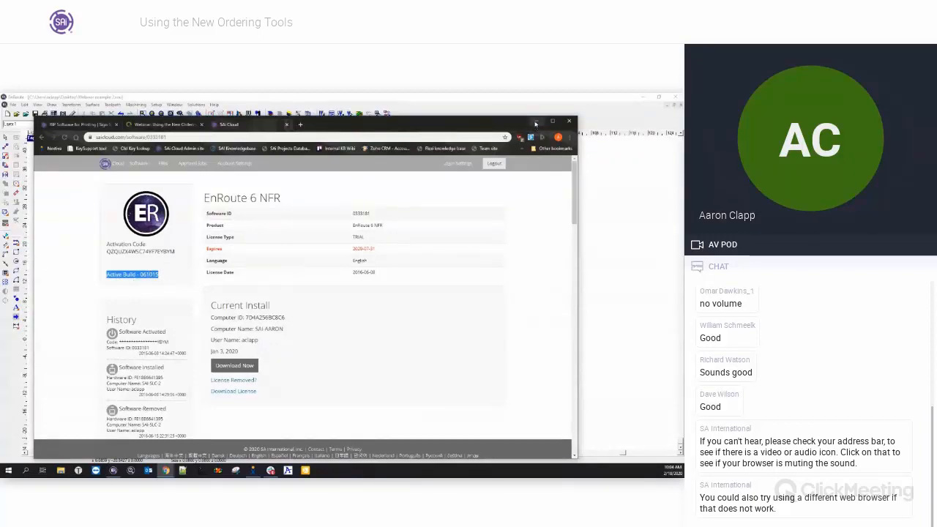
{"action": "left_click", "coordinate": [535, 122]}
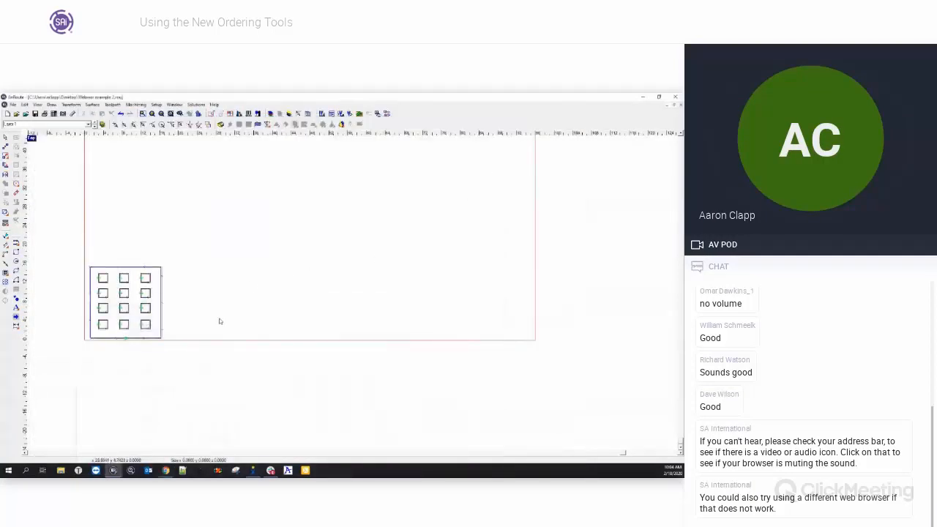
Switch to the already open Webinar example.rou document containing the grid of squares in four rows and eight columns.
{"action": "scroll", "coordinate": [220, 320], "scroll_direction": "down", "scroll_amount": 1}
{"action": "scroll", "coordinate": [306, 254], "scroll_direction": "up", "scroll_amount": 2}
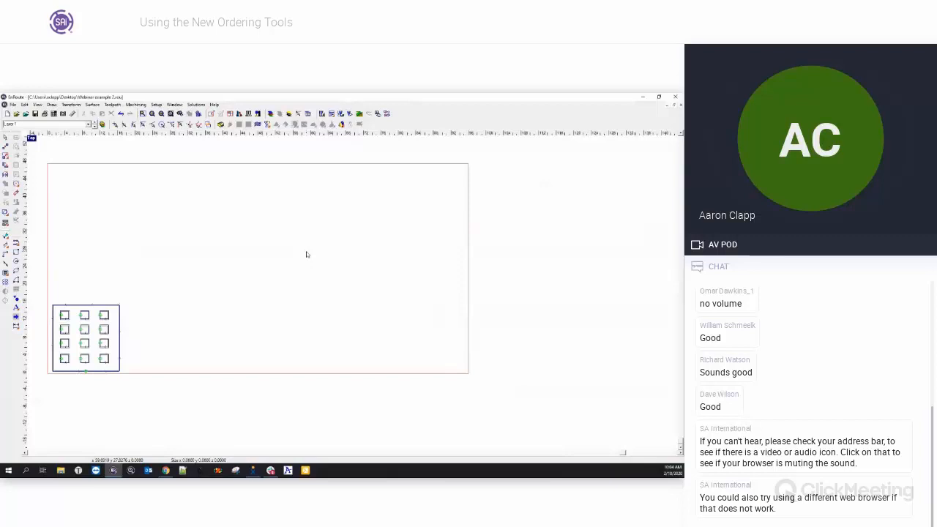
{"action": "left_click", "coordinate": [174, 104]}
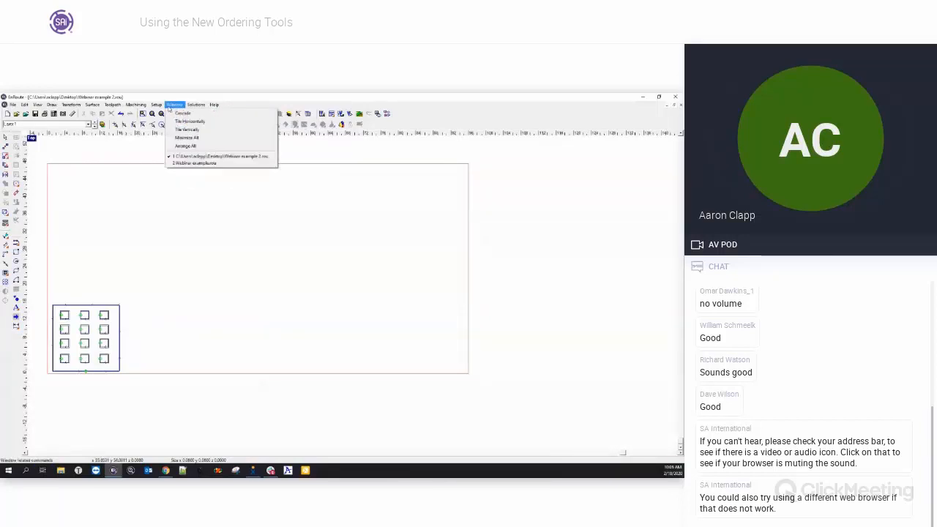
{"action": "left_click", "coordinate": [220, 162]}
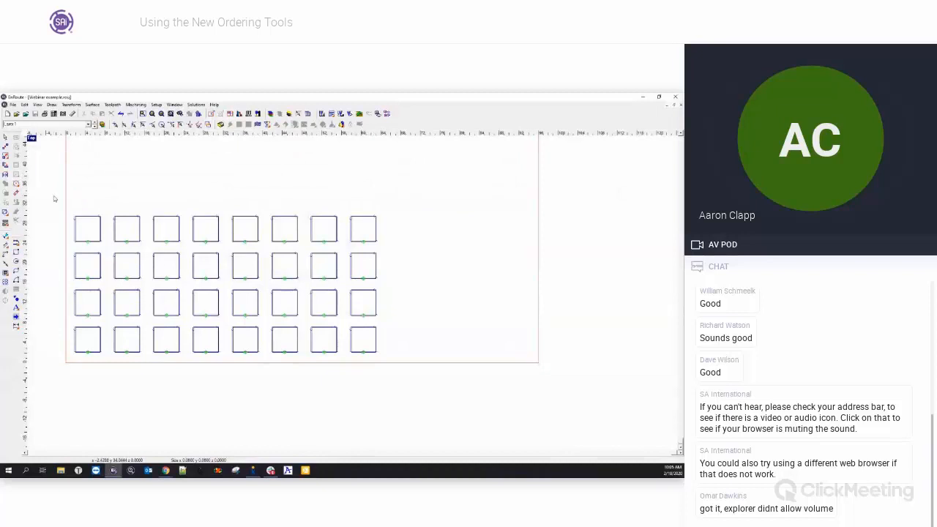
{"action": "left_click_drag", "start_coordinate": [60, 187], "coordinate": [415, 376]}
Start Order by line and draw a serpentine line down and up through the eight columns, beginning above the first column.
{"action": "left_click", "coordinate": [73, 106]}
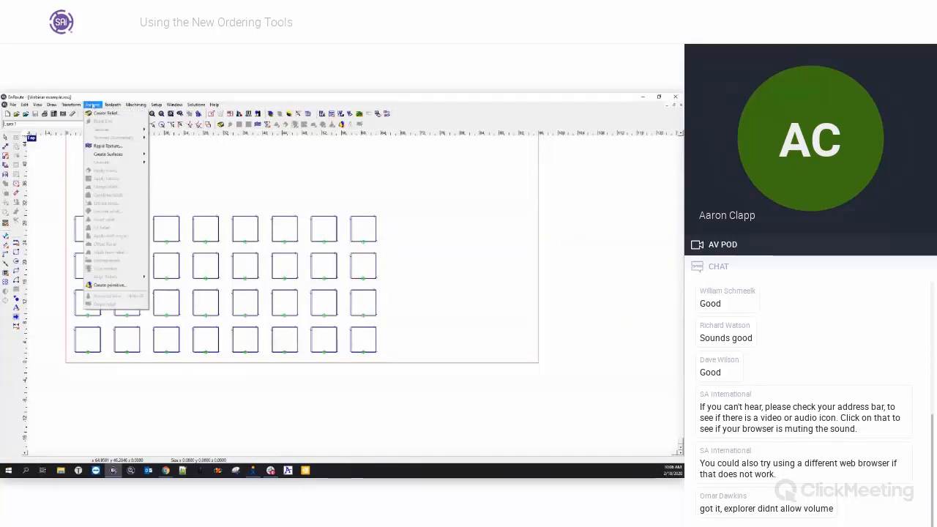
{"action": "left_click", "coordinate": [91, 106]}
{"action": "left_click", "coordinate": [117, 107]}
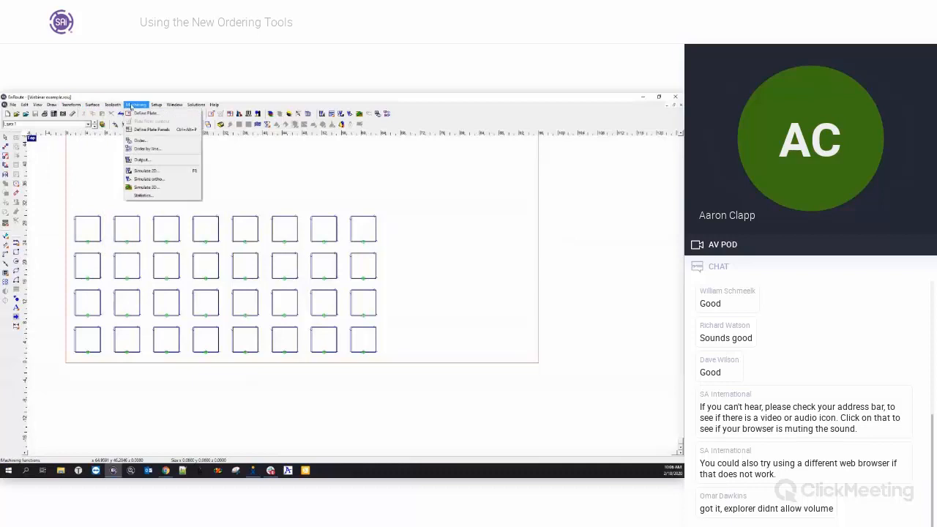
{"action": "left_click", "coordinate": [149, 150]}
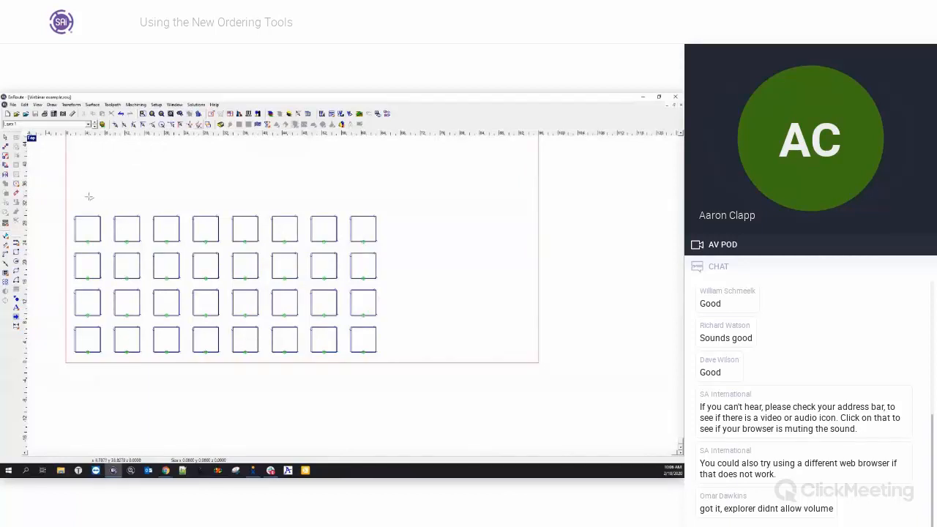
{"action": "mouse_move", "coordinate": [89, 197]}
{"action": "left_mouse_down"}
{"action": "mouse_move", "coordinate": [85, 353]}
{"action": "mouse_move", "coordinate": [111, 370]}
{"action": "mouse_move", "coordinate": [125, 347]}
{"action": "mouse_move", "coordinate": [121, 236]}
{"action": "mouse_move", "coordinate": [144, 189]}
{"action": "mouse_move", "coordinate": [163, 224]}
{"action": "mouse_move", "coordinate": [160, 351]}
{"action": "mouse_move", "coordinate": [187, 368]}
{"action": "mouse_move", "coordinate": [199, 348]}
{"action": "mouse_move", "coordinate": [213, 234]}
{"action": "mouse_move", "coordinate": [231, 183]}
{"action": "mouse_move", "coordinate": [246, 221]}
{"action": "mouse_move", "coordinate": [245, 356]}
{"action": "mouse_move", "coordinate": [278, 368]}
{"action": "mouse_move", "coordinate": [306, 194]}
{"action": "mouse_move", "coordinate": [324, 242]}
{"action": "mouse_move", "coordinate": [325, 314]}
{"action": "mouse_move", "coordinate": [343, 361]}
{"action": "mouse_move", "coordinate": [360, 339]}
{"action": "mouse_move", "coordinate": [361, 200]}
{"action": "left_mouse_up"}
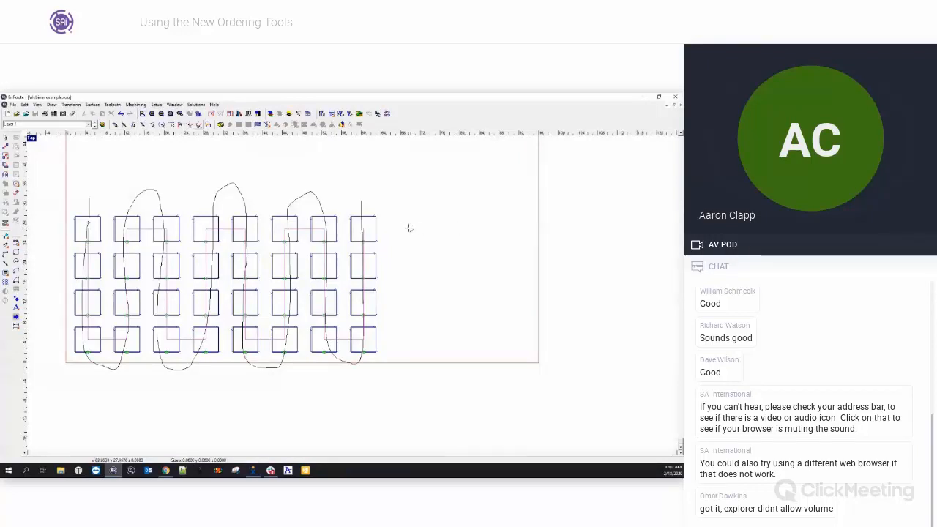
Redraw the ordering line as a horizontal serpentine through the four rows, from the top-right square to the bottom-right square, and leave the command.
{"action": "left_click_drag", "start_coordinate": [347, 230], "coordinate": [331, 229]}
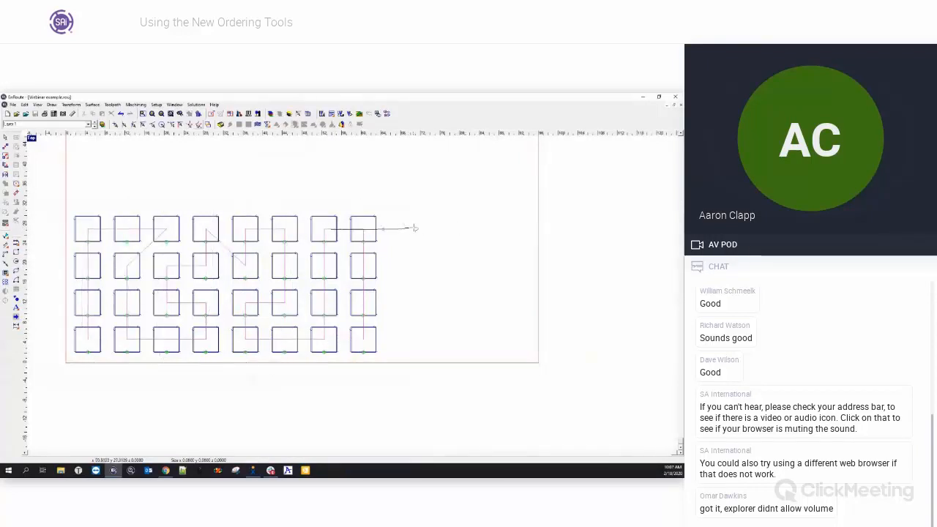
{"action": "mouse_move", "coordinate": [393, 235]}
{"action": "left_mouse_down"}
{"action": "mouse_move", "coordinate": [90, 227]}
{"action": "mouse_move", "coordinate": [69, 258]}
{"action": "mouse_move", "coordinate": [272, 265]}
{"action": "mouse_move", "coordinate": [409, 293]}
{"action": "mouse_move", "coordinate": [97, 299]}
{"action": "mouse_move", "coordinate": [86, 333]}
{"action": "mouse_move", "coordinate": [414, 333]}
{"action": "left_mouse_up"}
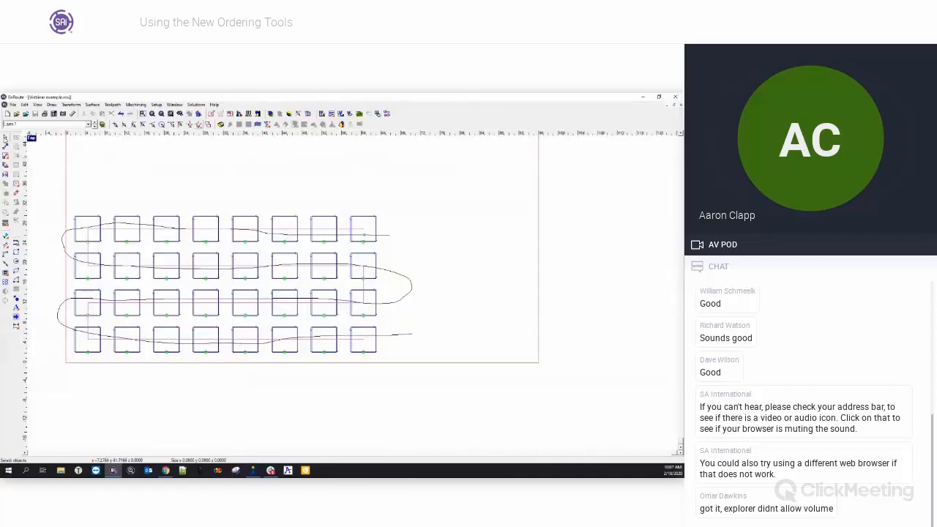
{"action": "left_click", "coordinate": [5, 137]}
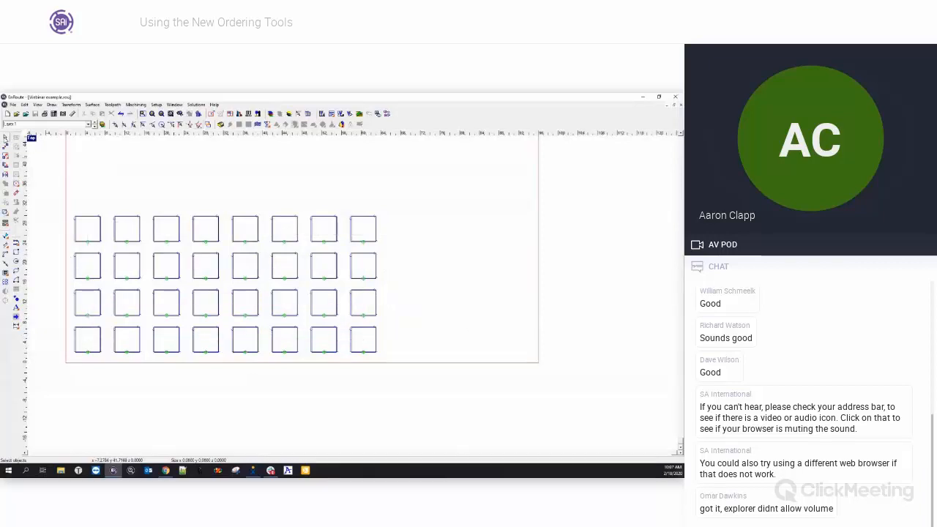
Run the 2D simulation with its order options expanded, step through the first cuts to check the cutting sequence, and close it.
{"action": "left_click", "coordinate": [341, 114]}
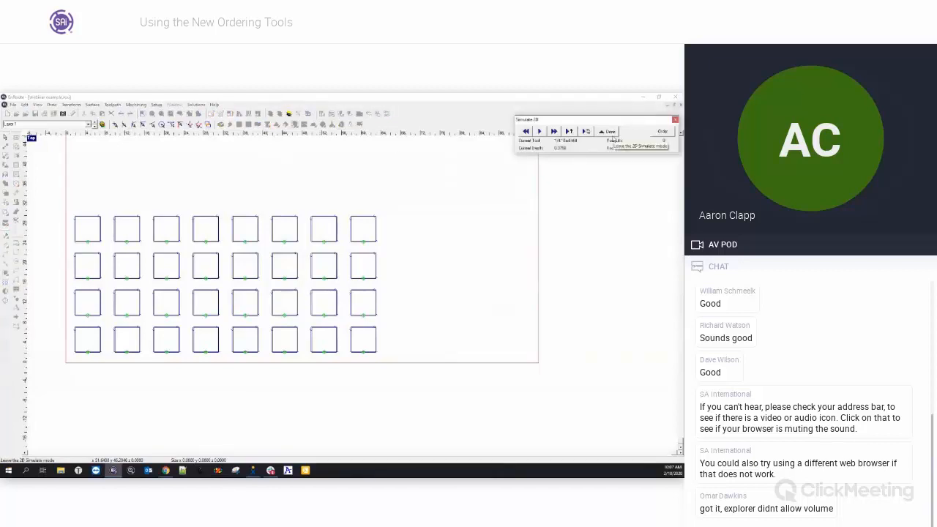
{"action": "left_click", "coordinate": [663, 131]}
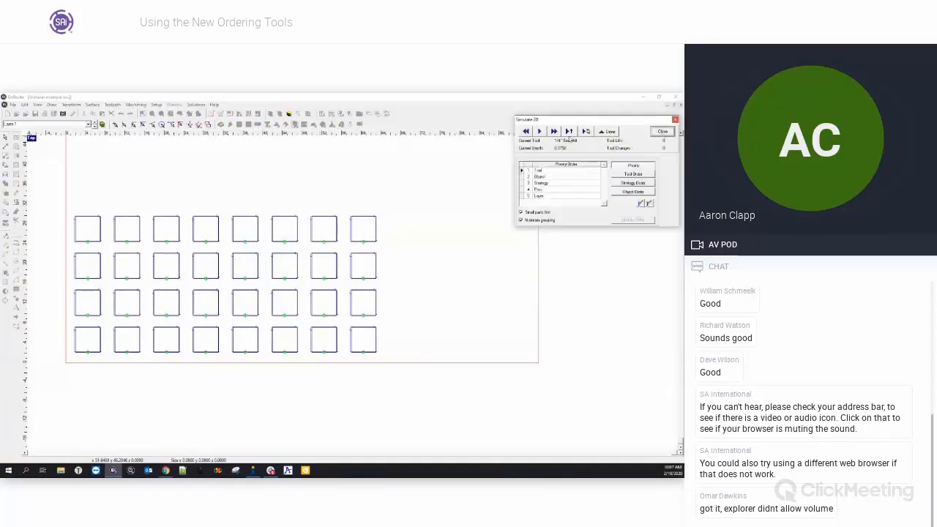
{"action": "left_click", "coordinate": [569, 132]}
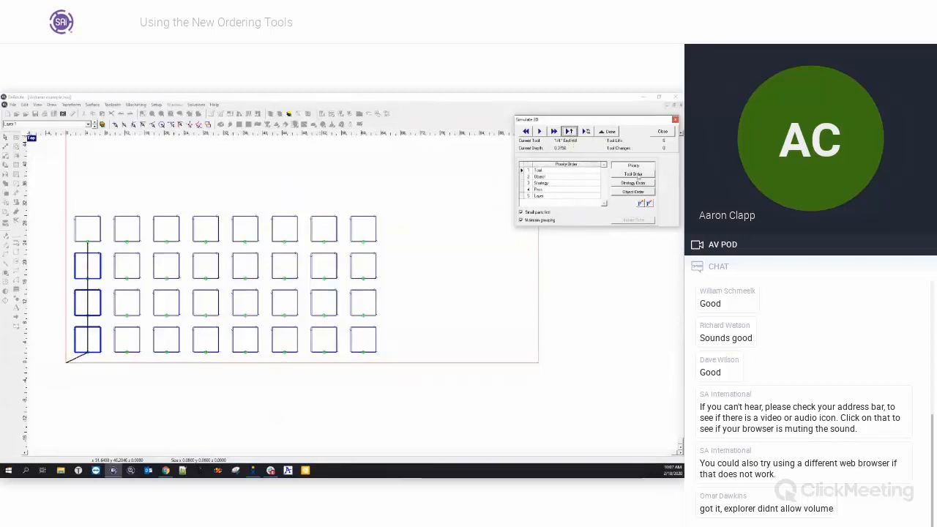
{"action": "left_click", "coordinate": [612, 132]}
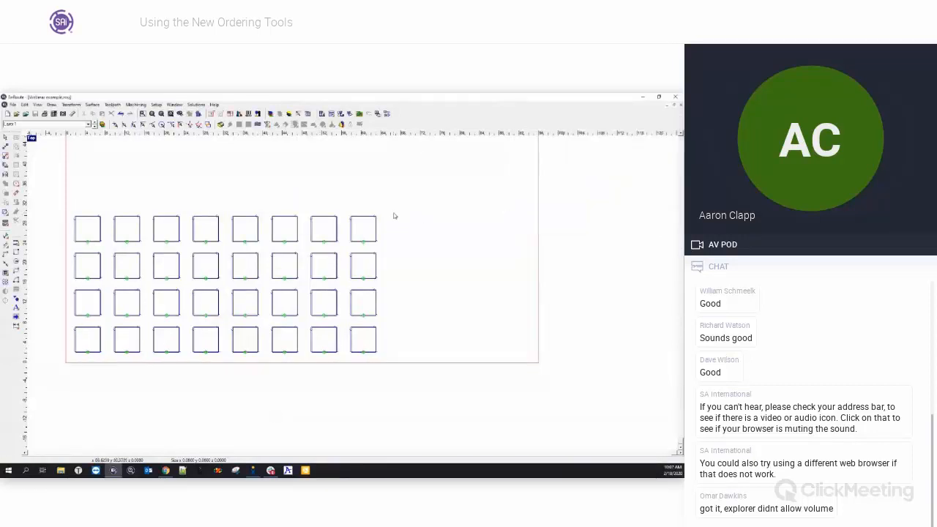
Order the squares by line with a vertical serpentine through all eight columns, starting above the first and ending above the last.
{"action": "left_click", "coordinate": [387, 115]}
{"action": "mouse_move", "coordinate": [90, 203]}
{"action": "left_mouse_down"}
{"action": "mouse_move", "coordinate": [88, 362]}
{"action": "mouse_move", "coordinate": [126, 329]}
{"action": "mouse_move", "coordinate": [127, 243]}
{"action": "mouse_move", "coordinate": [161, 212]}
{"action": "mouse_move", "coordinate": [164, 313]}
{"action": "mouse_move", "coordinate": [202, 370]}
{"action": "mouse_move", "coordinate": [210, 200]}
{"action": "mouse_move", "coordinate": [244, 260]}
{"action": "mouse_move", "coordinate": [251, 369]}
{"action": "mouse_move", "coordinate": [282, 341]}
{"action": "mouse_move", "coordinate": [285, 234]}
{"action": "mouse_move", "coordinate": [330, 206]}
{"action": "mouse_move", "coordinate": [326, 310]}
{"action": "mouse_move", "coordinate": [358, 367]}
{"action": "mouse_move", "coordinate": [359, 226]}
{"action": "mouse_move", "coordinate": [383, 194]}
{"action": "left_mouse_up"}
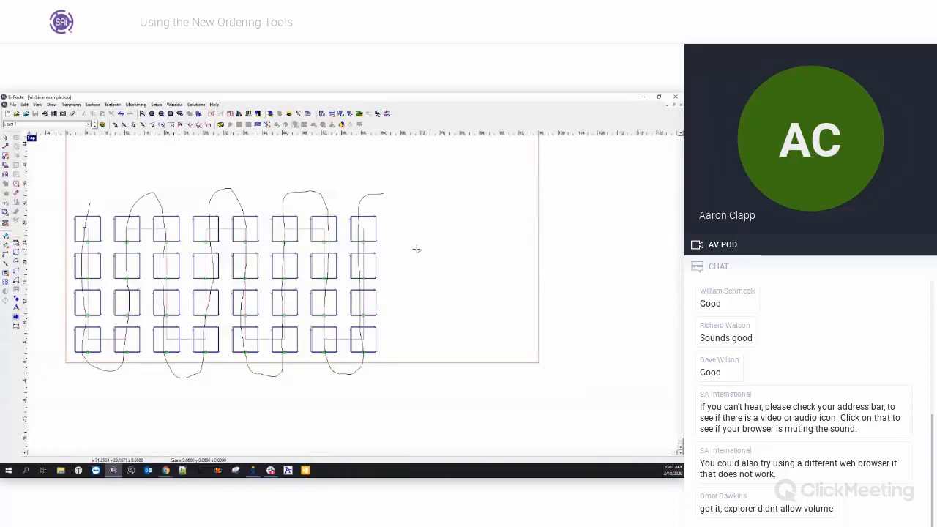
{"action": "key", "text": "Escape"}
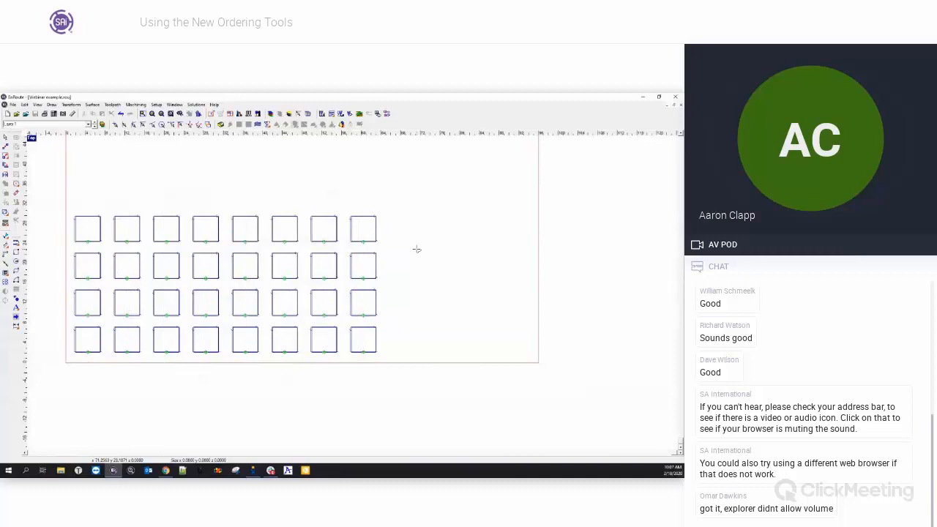
Open the 2D simulation's order options, move Object above Tool in the priority order, and update the order.
{"action": "left_click", "coordinate": [342, 115]}
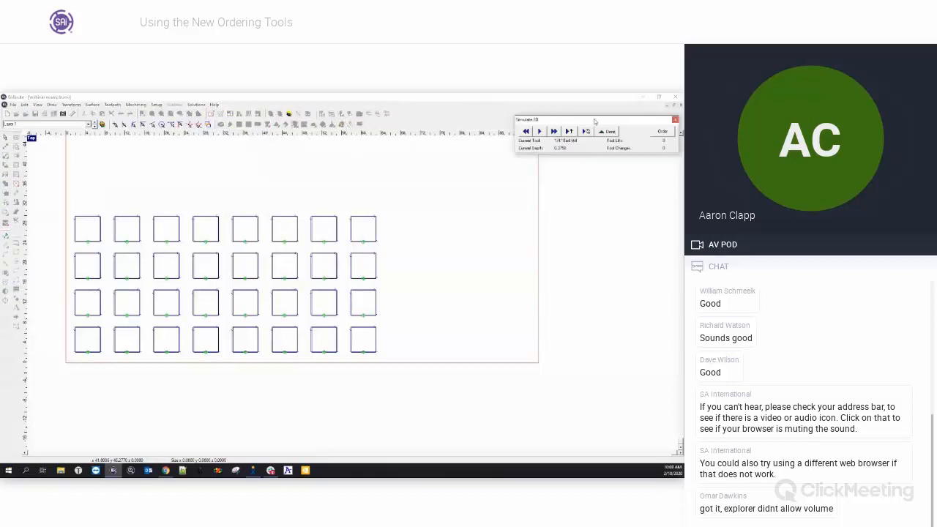
{"action": "left_click_drag", "start_coordinate": [594, 122], "coordinate": [467, 155]}
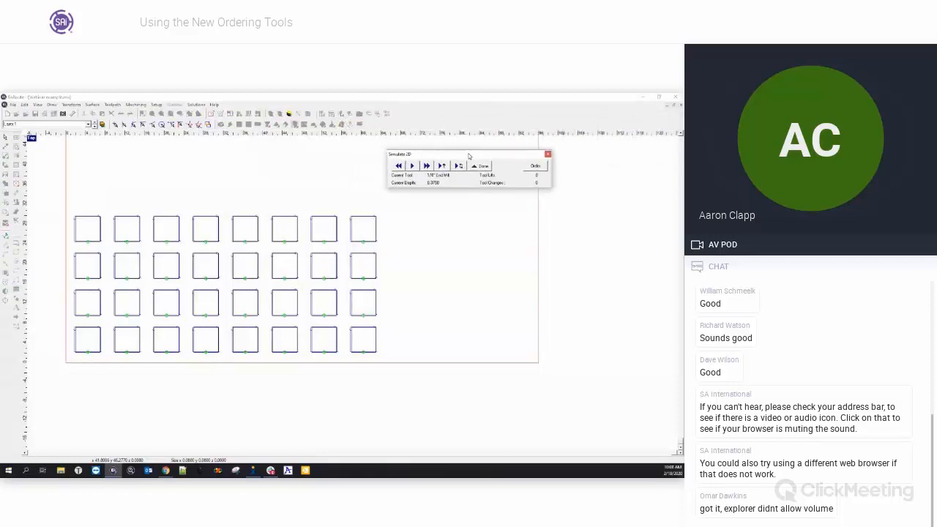
{"action": "left_click", "coordinate": [535, 166]}
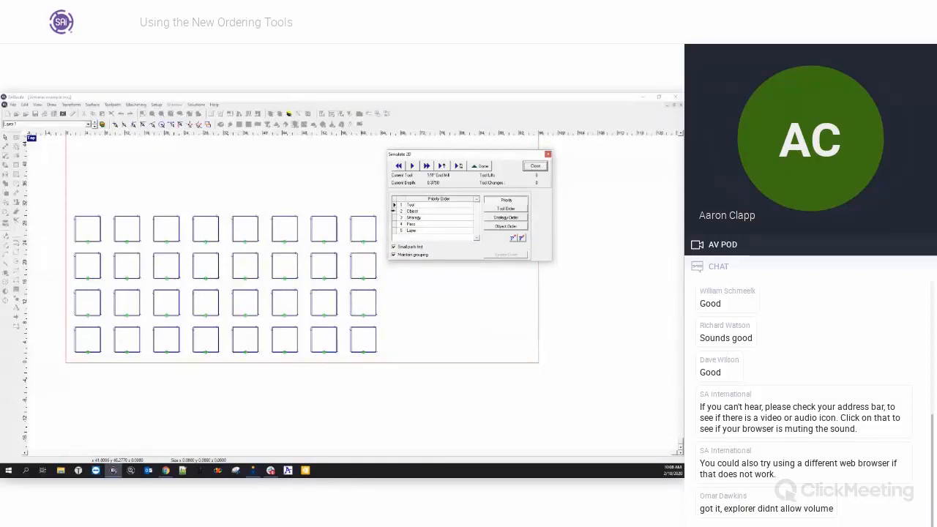
{"action": "left_click", "coordinate": [394, 211]}
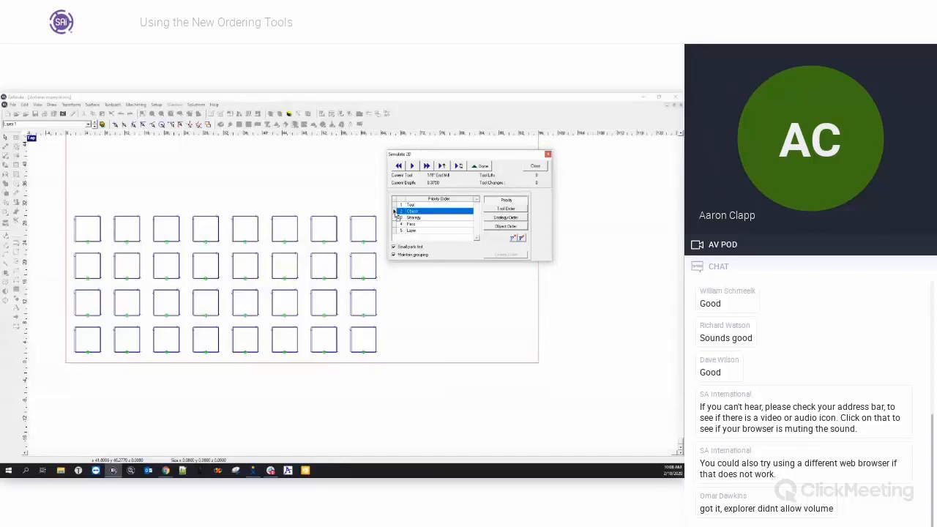
{"action": "mouse_move", "coordinate": [395, 212]}
{"action": "left_mouse_down"}
{"action": "mouse_move", "coordinate": [408, 208]}
{"action": "mouse_move", "coordinate": [413, 236]}
{"action": "mouse_move", "coordinate": [425, 211]}
{"action": "mouse_move", "coordinate": [422, 231]}
{"action": "mouse_move", "coordinate": [417, 209]}
{"action": "mouse_move", "coordinate": [401, 205]}
{"action": "left_mouse_up"}
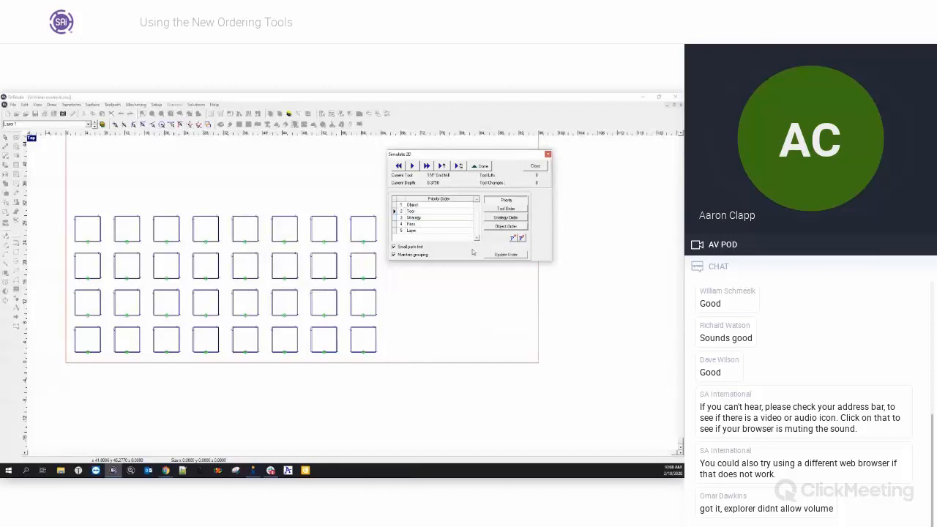
{"action": "left_click", "coordinate": [503, 255]}
Restart the 2D simulation, show the object order options, and step through the tool lifts to check the cutting sequence.
{"action": "left_click", "coordinate": [399, 166]}
{"action": "left_click", "coordinate": [506, 227]}
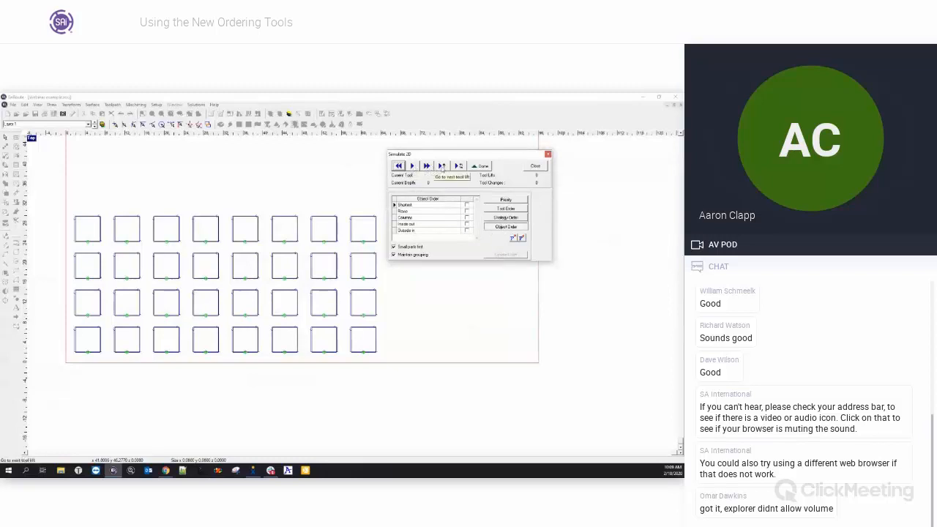
{"action": "left_click", "coordinate": [442, 167]}
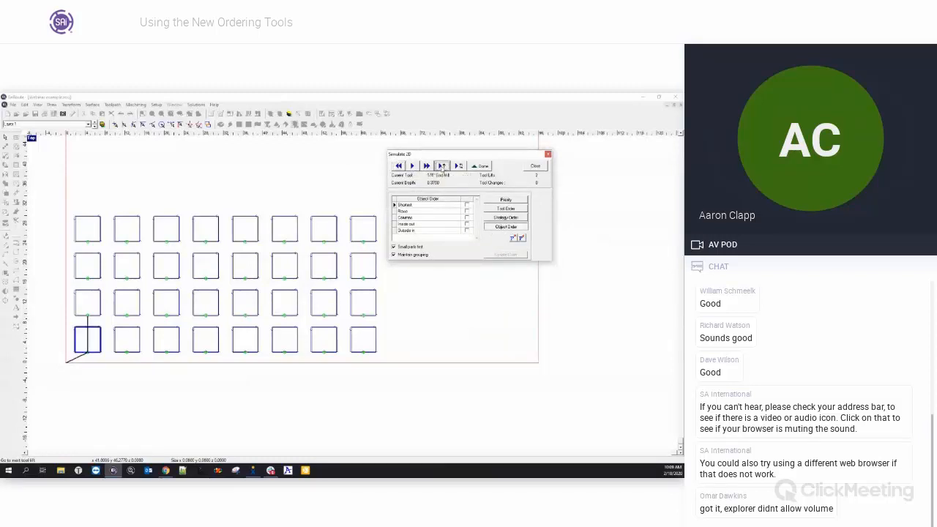
{"action": "left_click", "coordinate": [443, 167]}
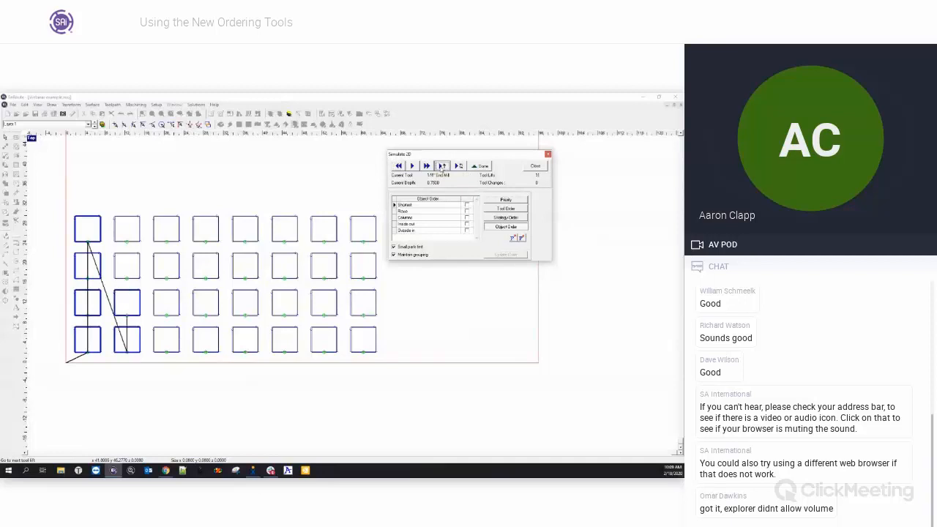
{"action": "left_click", "coordinate": [442, 167]}
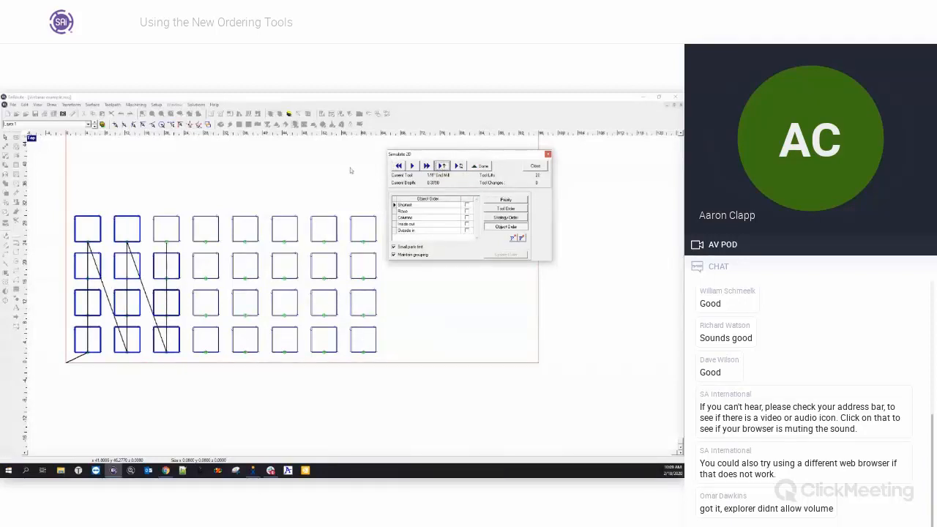
Set the object order to Shortest, replay the first tool lifts from the start, and close the 2D simulation.
{"action": "left_click", "coordinate": [467, 206]}
{"action": "left_click", "coordinate": [399, 166]}
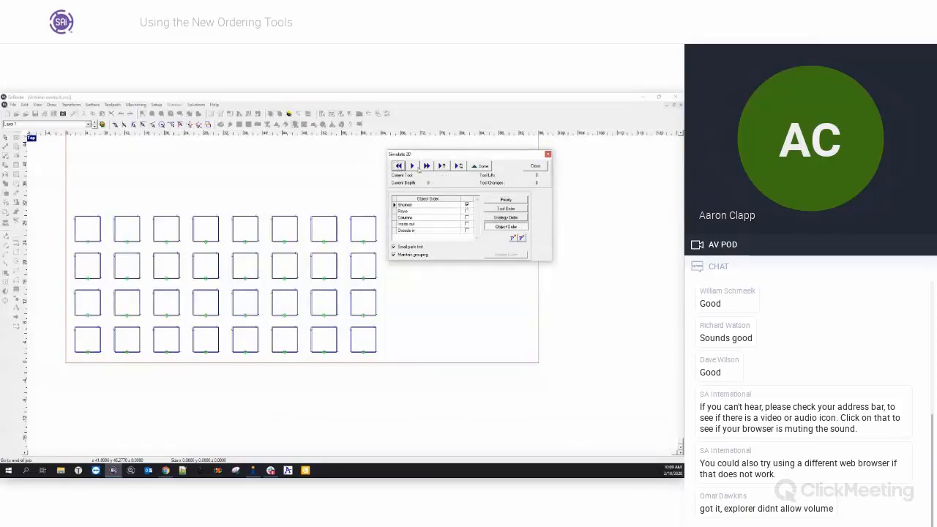
{"action": "left_click", "coordinate": [443, 166]}
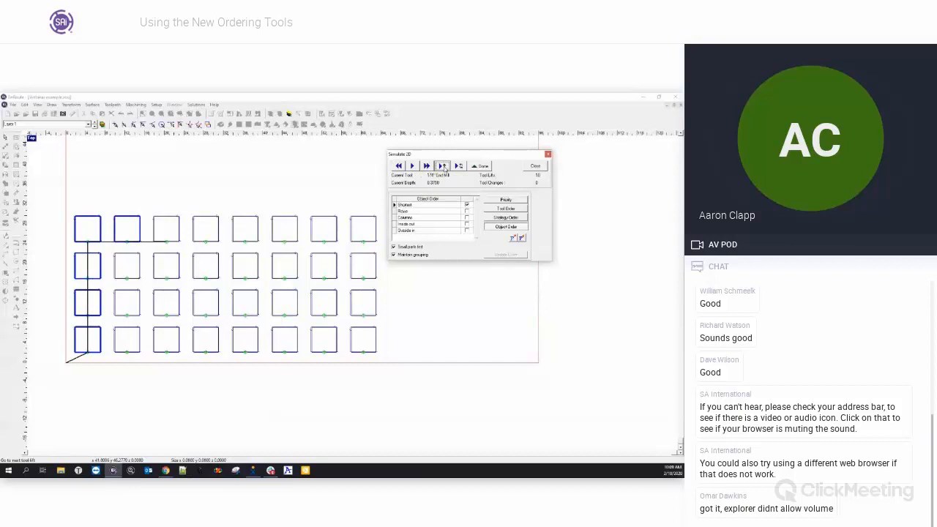
{"action": "left_click", "coordinate": [480, 166]}
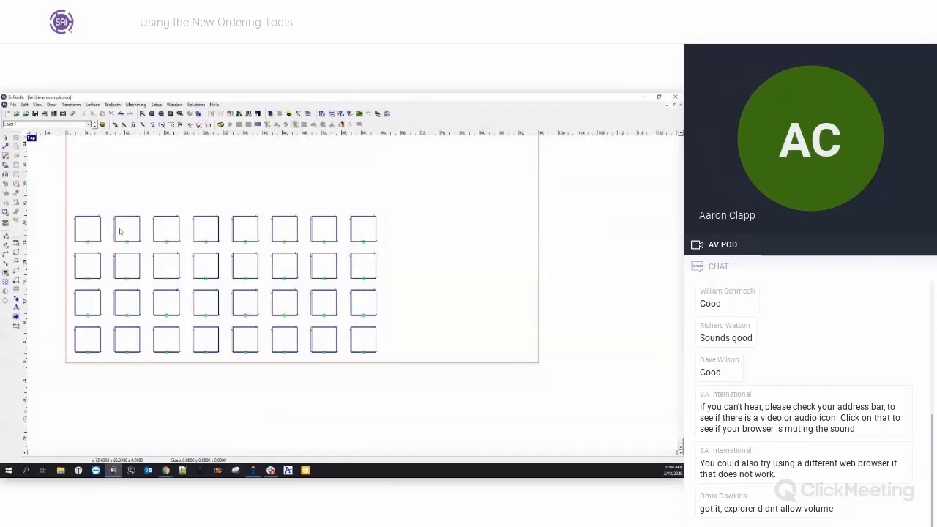
Reorder the squares by line with a vertical serpentine running down the first column and ending above the eighth.
{"action": "left_click", "coordinate": [387, 115]}
{"action": "mouse_move", "coordinate": [89, 207]}
{"action": "left_mouse_down"}
{"action": "mouse_move", "coordinate": [95, 357]}
{"action": "mouse_move", "coordinate": [117, 368]}
{"action": "mouse_move", "coordinate": [148, 199]}
{"action": "mouse_move", "coordinate": [192, 367]}
{"action": "mouse_move", "coordinate": [209, 331]}
{"action": "mouse_move", "coordinate": [207, 197]}
{"action": "mouse_move", "coordinate": [243, 232]}
{"action": "mouse_move", "coordinate": [243, 306]}
{"action": "mouse_move", "coordinate": [263, 379]}
{"action": "mouse_move", "coordinate": [285, 310]}
{"action": "mouse_move", "coordinate": [285, 228]}
{"action": "mouse_move", "coordinate": [298, 197]}
{"action": "mouse_move", "coordinate": [326, 277]}
{"action": "mouse_move", "coordinate": [341, 372]}
{"action": "mouse_move", "coordinate": [358, 323]}
{"action": "mouse_move", "coordinate": [354, 199]}
{"action": "left_mouse_up"}
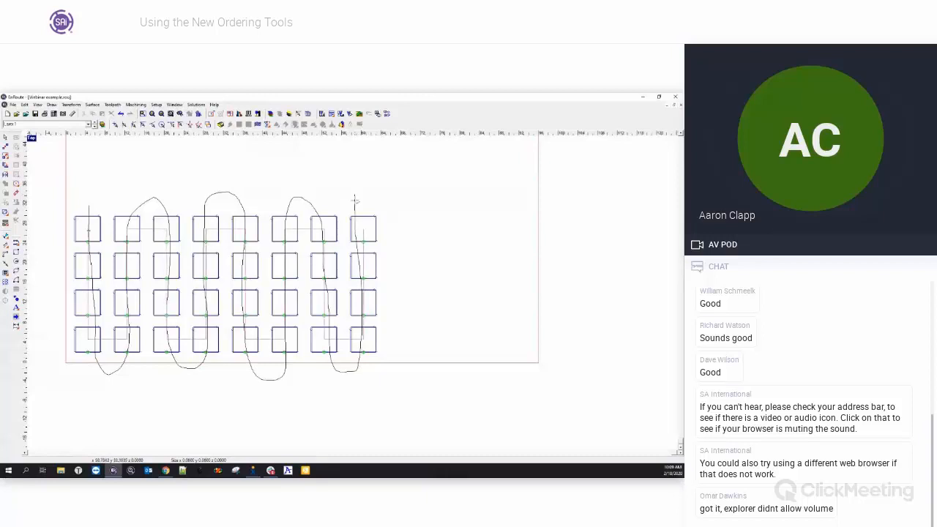
Simulate the line-ordered squares in 2D with the object order options shown, stepping through every tool lift, and close the simulation.
{"action": "left_click", "coordinate": [342, 114]}
{"action": "left_click_drag", "start_coordinate": [552, 121], "coordinate": [447, 135]}
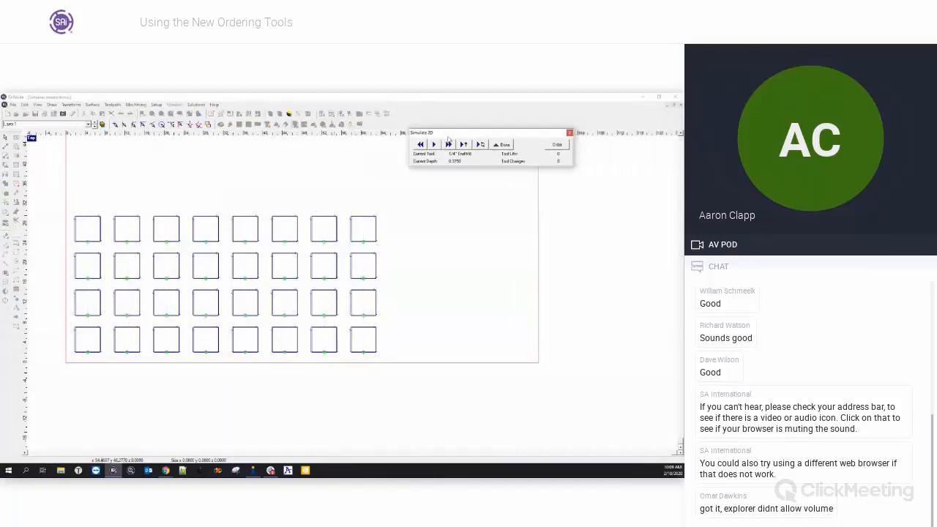
{"action": "left_click", "coordinate": [554, 145]}
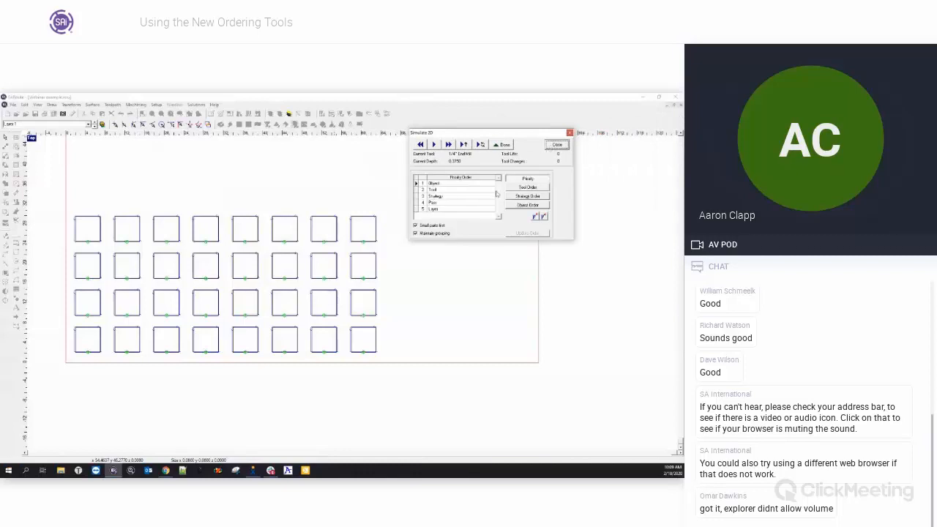
{"action": "left_click", "coordinate": [528, 206]}
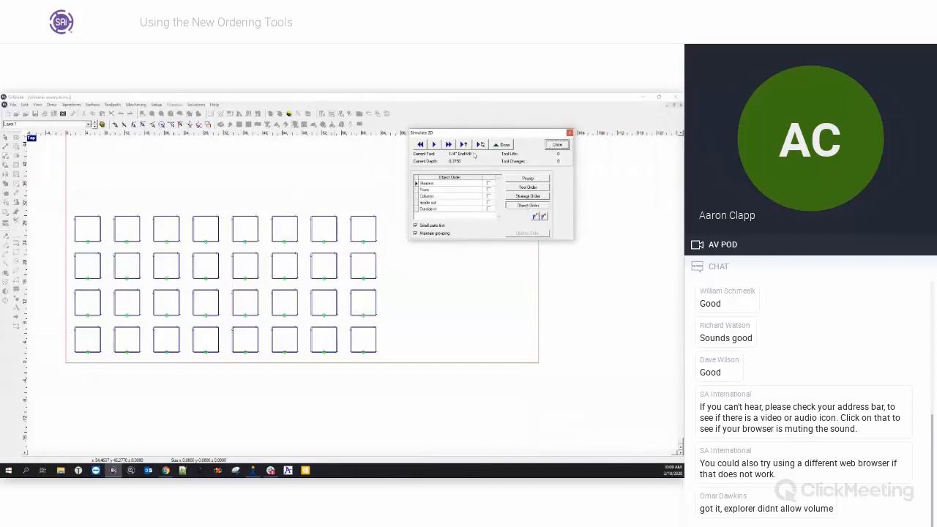
{"action": "left_click", "coordinate": [420, 144]}
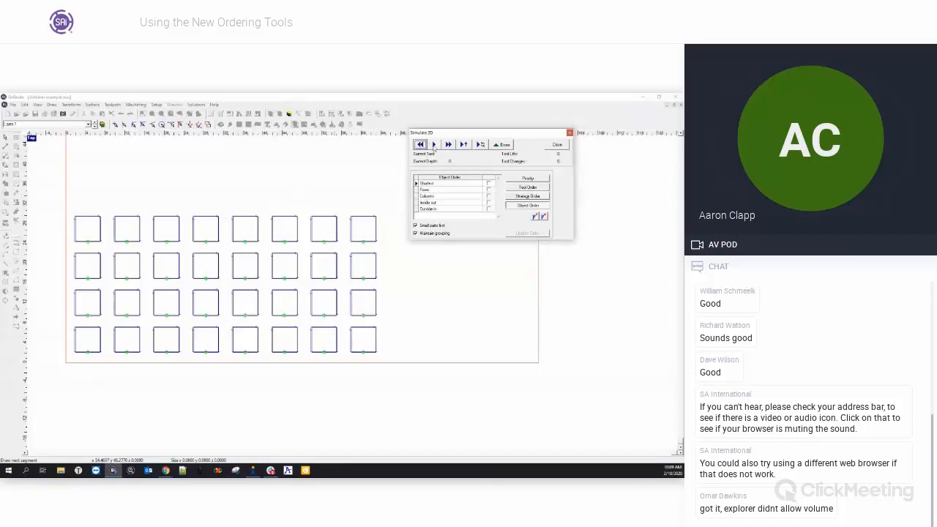
{"action": "left_click", "coordinate": [463, 144]}
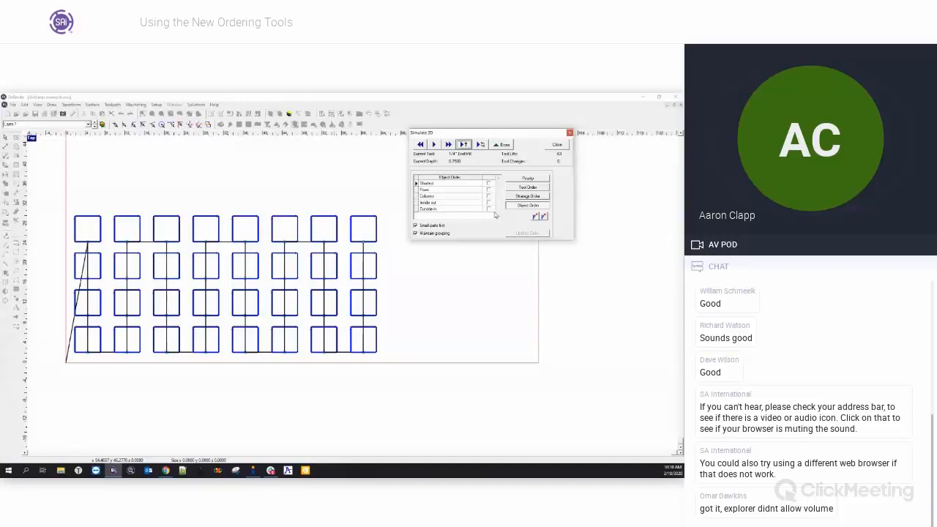
{"action": "left_click", "coordinate": [504, 144]}
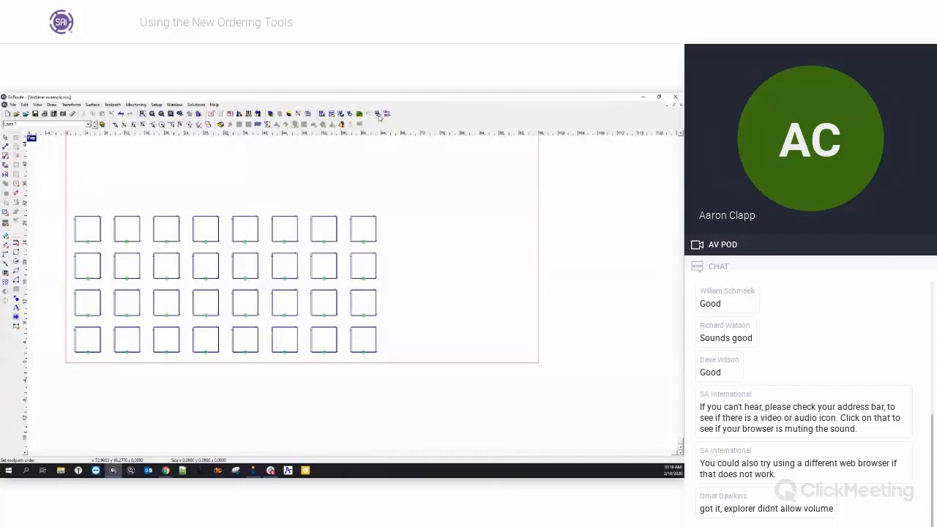
Reopen the 2D simulation, examine its priority and object order options, and close it.
{"action": "left_click", "coordinate": [341, 115]}
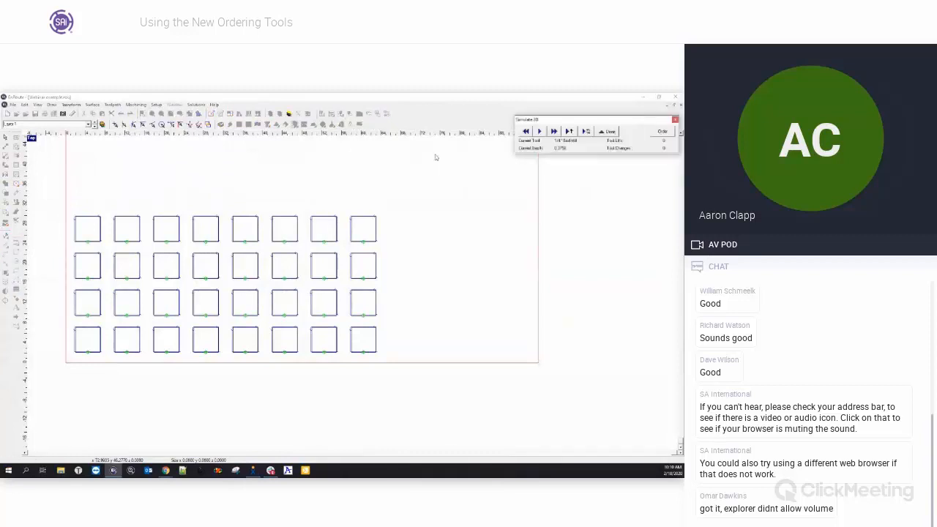
{"action": "left_click", "coordinate": [661, 132]}
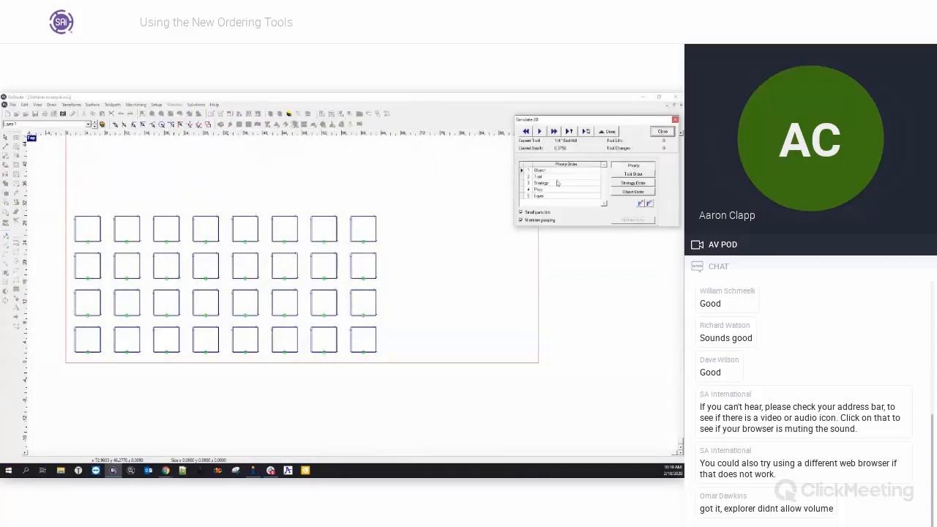
{"action": "left_click", "coordinate": [633, 192]}
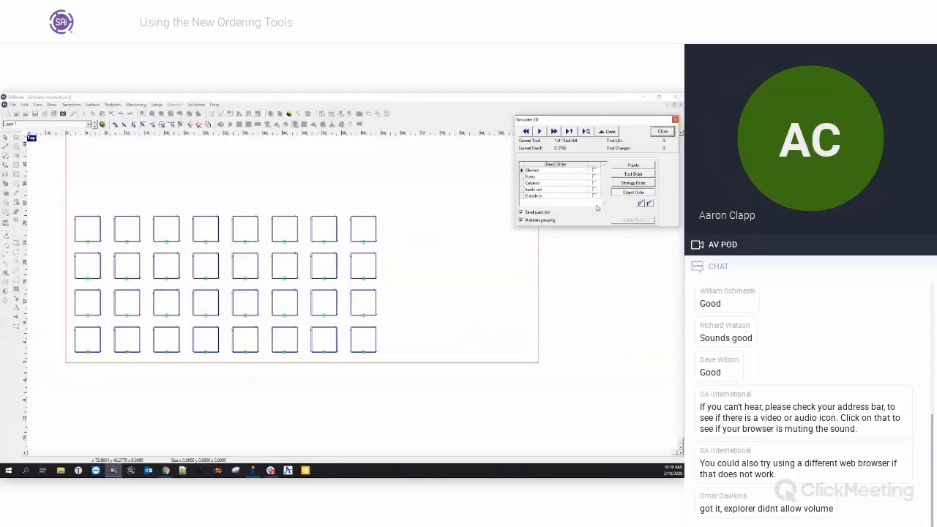
{"action": "left_click", "coordinate": [607, 132]}
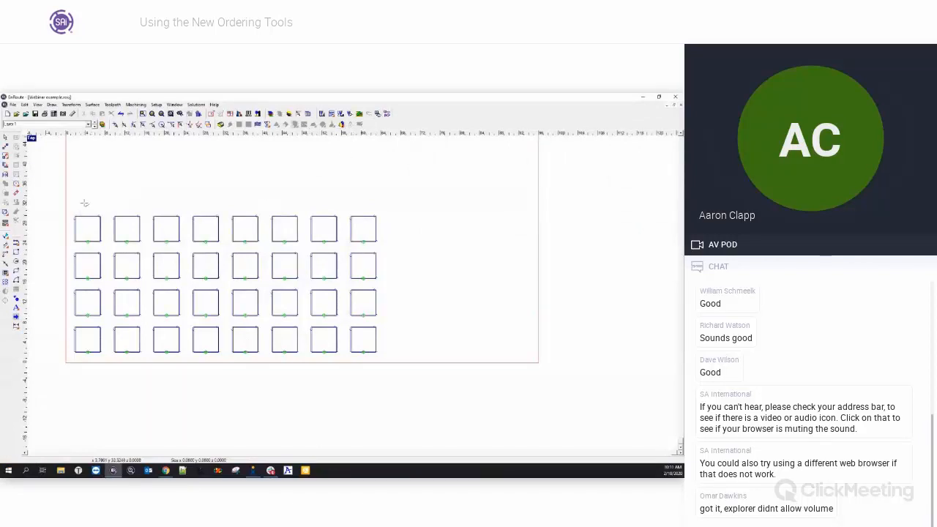
Order the squares by line down the first column, zigzagging through the lower two rows and back through the upper two, ending above the second column.
{"action": "mouse_move", "coordinate": [84, 202]}
{"action": "left_mouse_down"}
{"action": "mouse_move", "coordinate": [86, 313]}
{"action": "mouse_move", "coordinate": [126, 357]}
{"action": "mouse_move", "coordinate": [143, 308]}
{"action": "mouse_move", "coordinate": [170, 326]}
{"action": "mouse_move", "coordinate": [194, 372]}
{"action": "mouse_move", "coordinate": [208, 322]}
{"action": "mouse_move", "coordinate": [242, 304]}
{"action": "mouse_move", "coordinate": [262, 371]}
{"action": "mouse_move", "coordinate": [324, 299]}
{"action": "mouse_move", "coordinate": [333, 356]}
{"action": "mouse_move", "coordinate": [366, 344]}
{"action": "mouse_move", "coordinate": [356, 214]}
{"action": "mouse_move", "coordinate": [322, 199]}
{"action": "mouse_move", "coordinate": [313, 262]}
{"action": "mouse_move", "coordinate": [287, 277]}
{"action": "mouse_move", "coordinate": [277, 220]}
{"action": "mouse_move", "coordinate": [237, 256]}
{"action": "mouse_move", "coordinate": [162, 220]}
{"action": "mouse_move", "coordinate": [136, 268]}
{"action": "mouse_move", "coordinate": [128, 200]}
{"action": "left_mouse_up"}
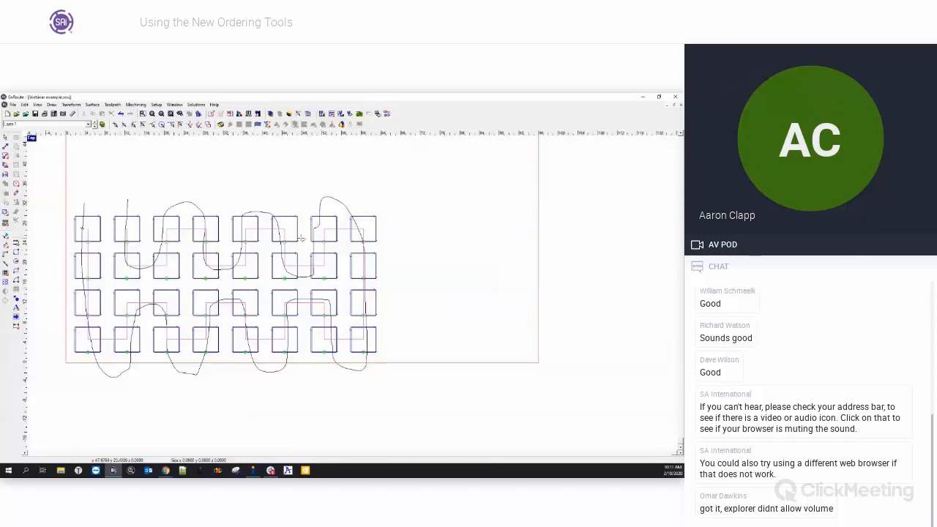
{"action": "key", "text": "Escape"}
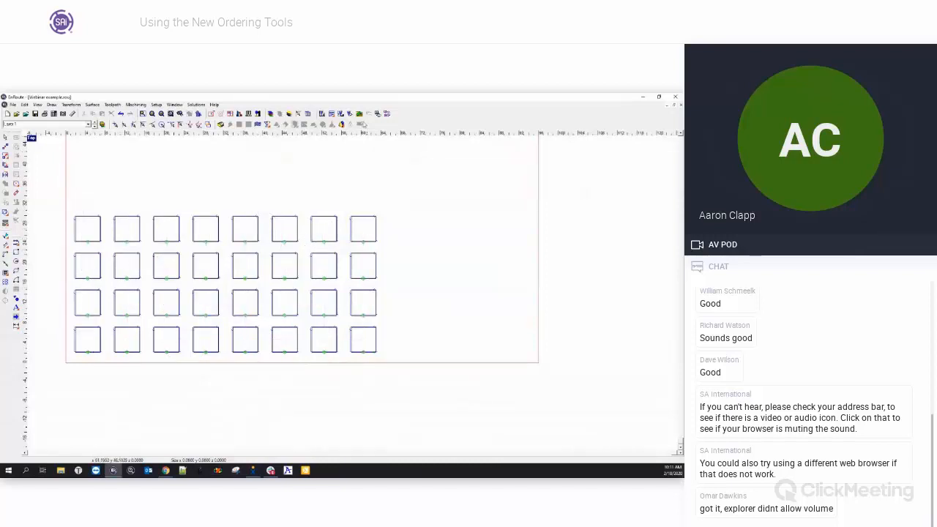
Run the 2D simulation with the object order options shown and step through all tool lifts to check the looping zigzag sequence.
{"action": "left_click", "coordinate": [341, 113]}
{"action": "left_click_drag", "start_coordinate": [620, 131], "coordinate": [517, 137]}
{"action": "left_click", "coordinate": [560, 138]}
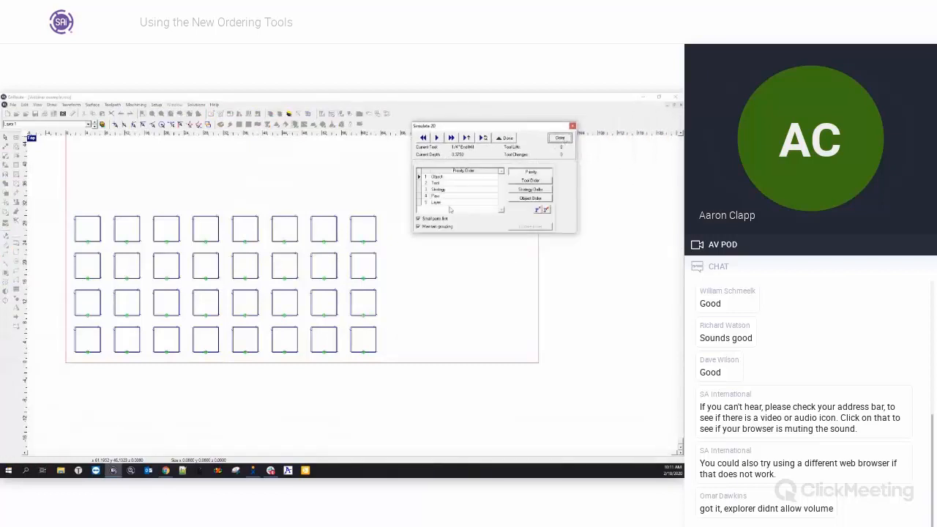
{"action": "left_click", "coordinate": [530, 199]}
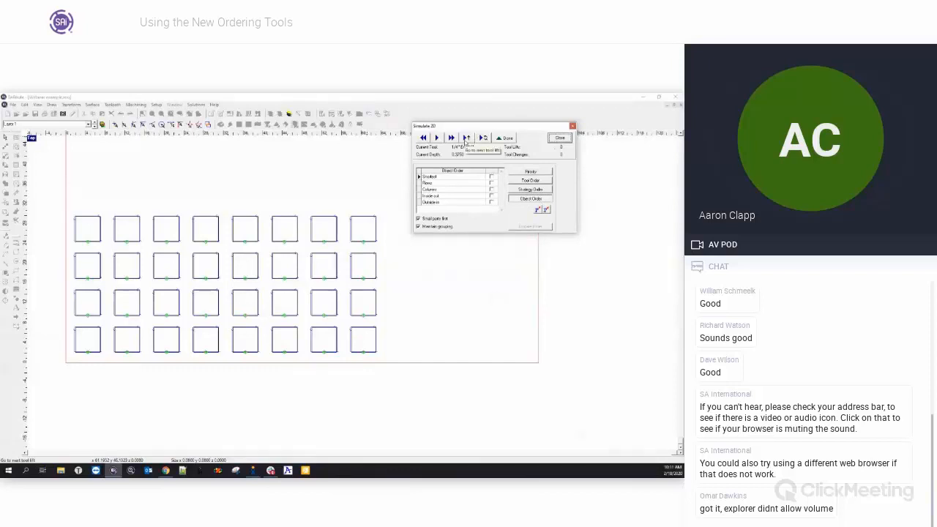
{"action": "left_click", "coordinate": [465, 138]}
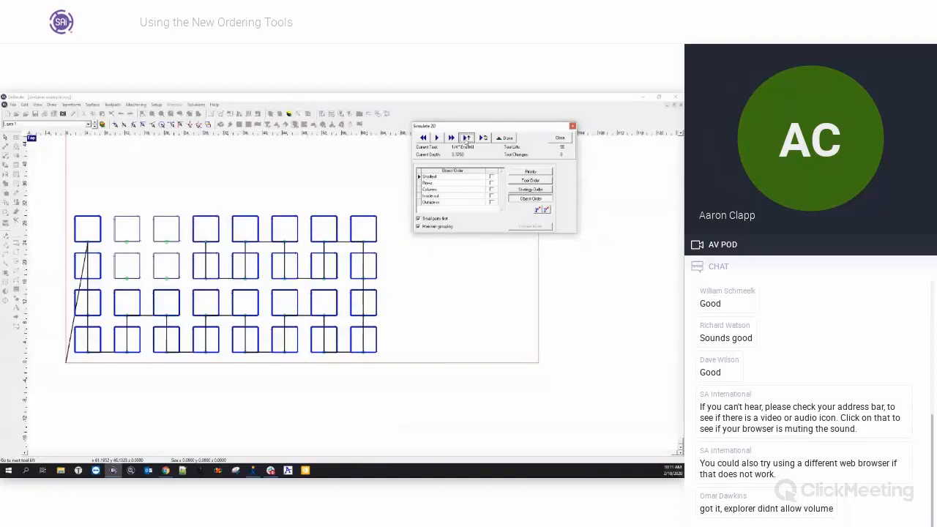
{"action": "left_click", "coordinate": [467, 142]}
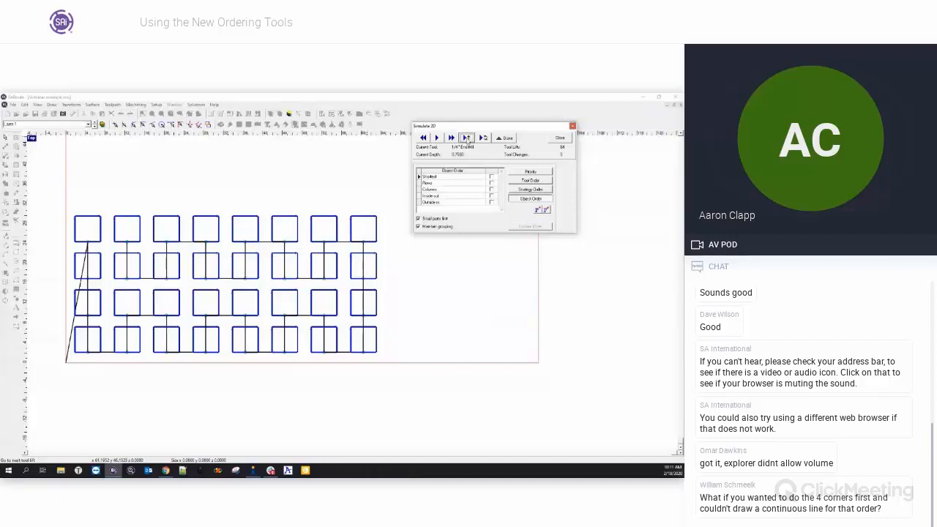
Reposition the simulation window, save the current order parameters to Preferences, and close the 2D simulation.
{"action": "left_click_drag", "start_coordinate": [515, 129], "coordinate": [508, 167]}
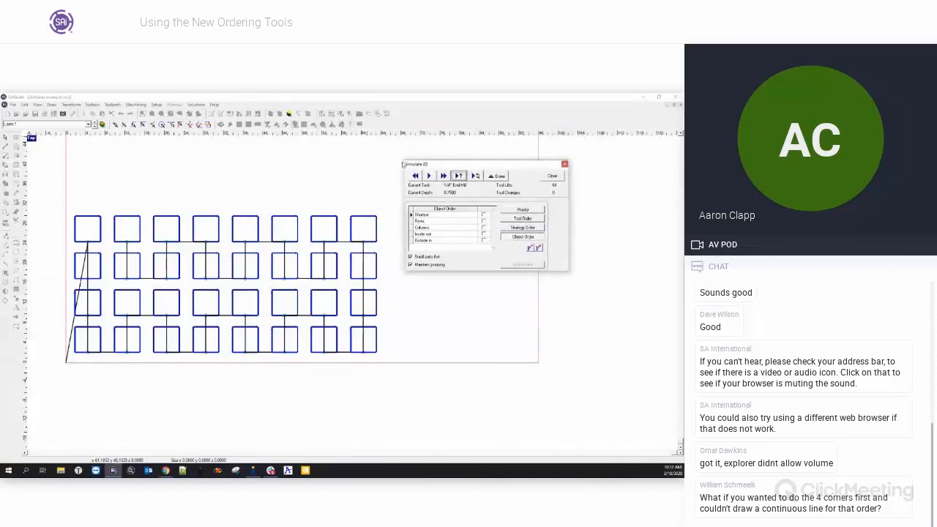
{"action": "mouse_move", "coordinate": [458, 168]}
{"action": "left_mouse_down"}
{"action": "mouse_move", "coordinate": [457, 157]}
{"action": "mouse_move", "coordinate": [475, 163]}
{"action": "left_mouse_up"}
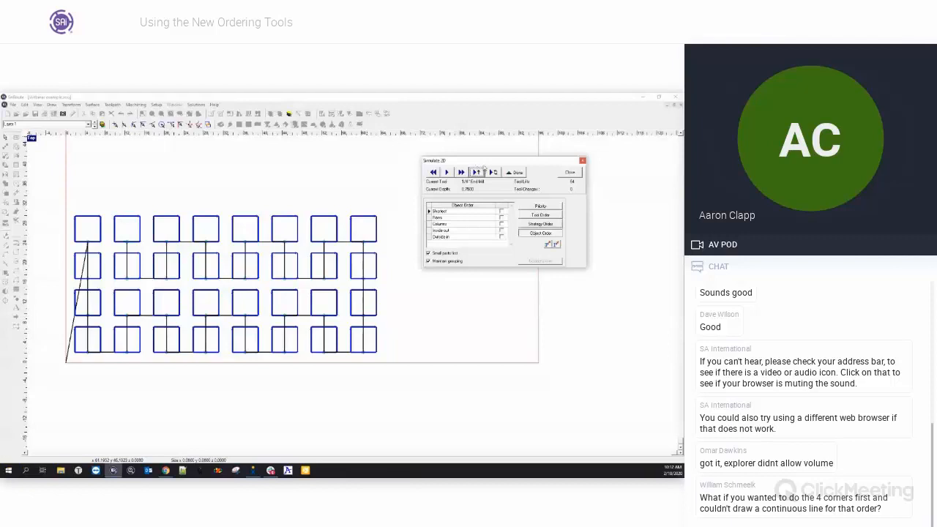
{"action": "left_click_drag", "start_coordinate": [476, 164], "coordinate": [480, 153]}
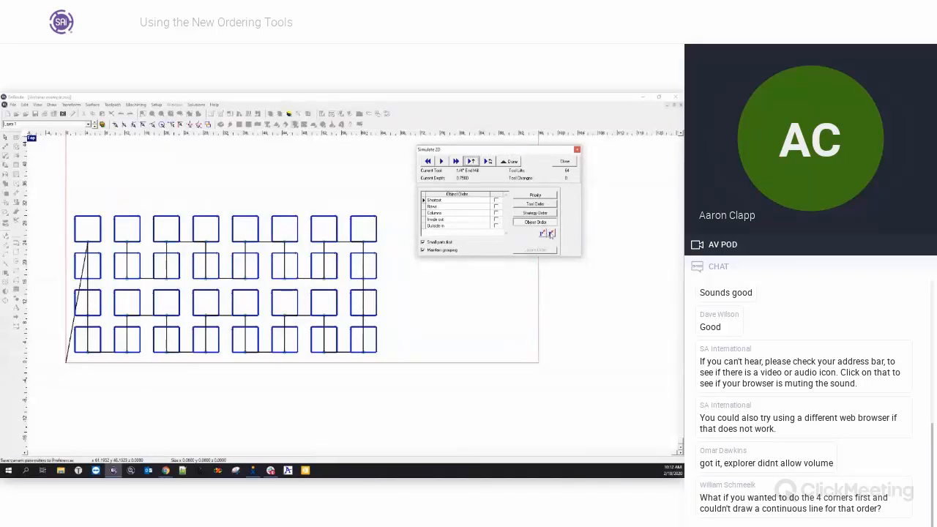
{"action": "left_click", "coordinate": [552, 235]}
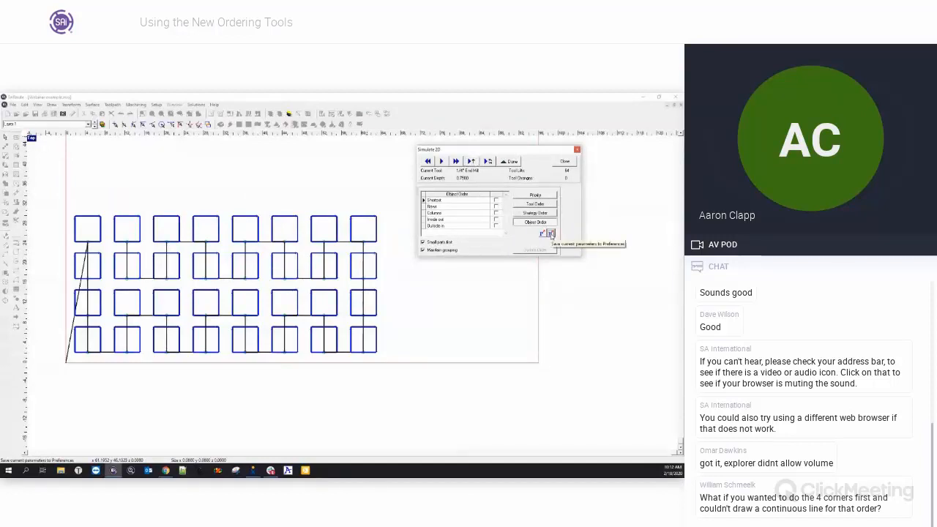
{"action": "left_click", "coordinate": [564, 162]}
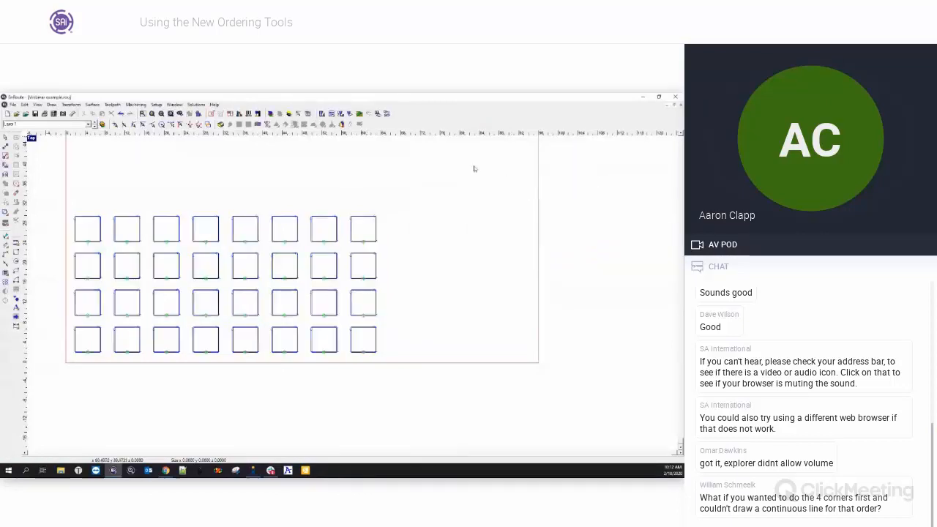
Open the Output dialog, examine its priority and object order options, move it clear of the squares, and close it.
{"action": "left_click", "coordinate": [322, 115]}
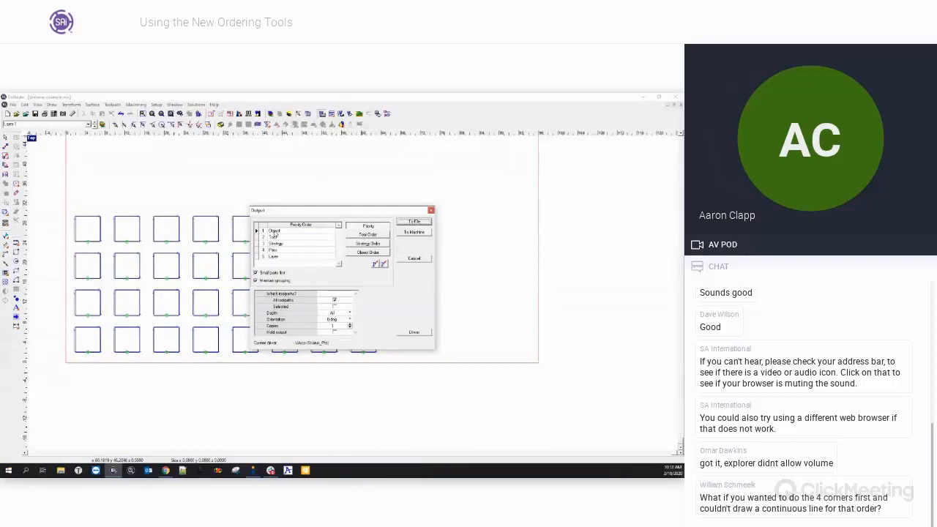
{"action": "left_click", "coordinate": [364, 253]}
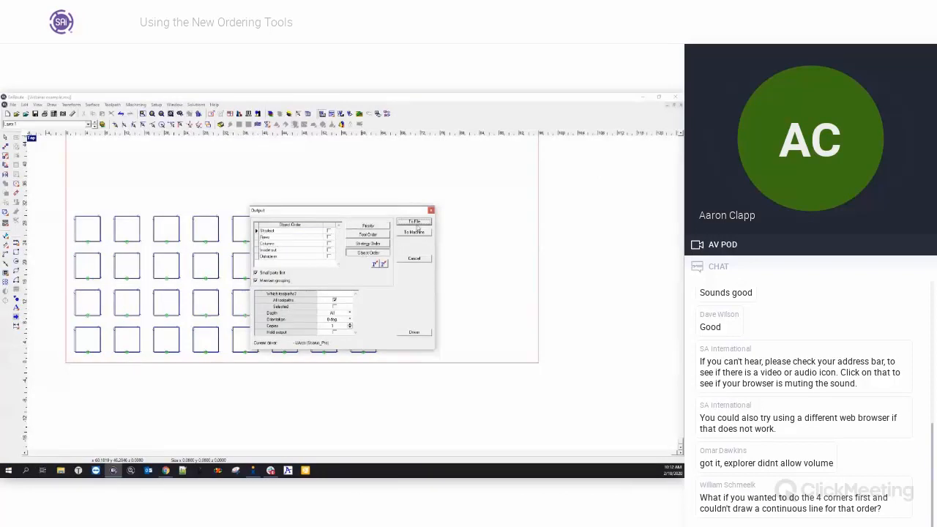
{"action": "left_click_drag", "start_coordinate": [354, 213], "coordinate": [501, 187]}
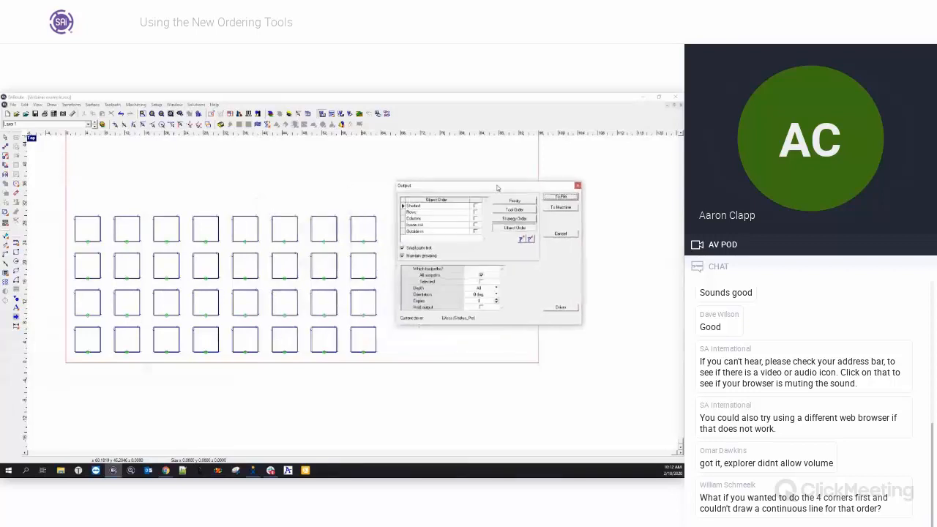
{"action": "left_click", "coordinate": [579, 185]}
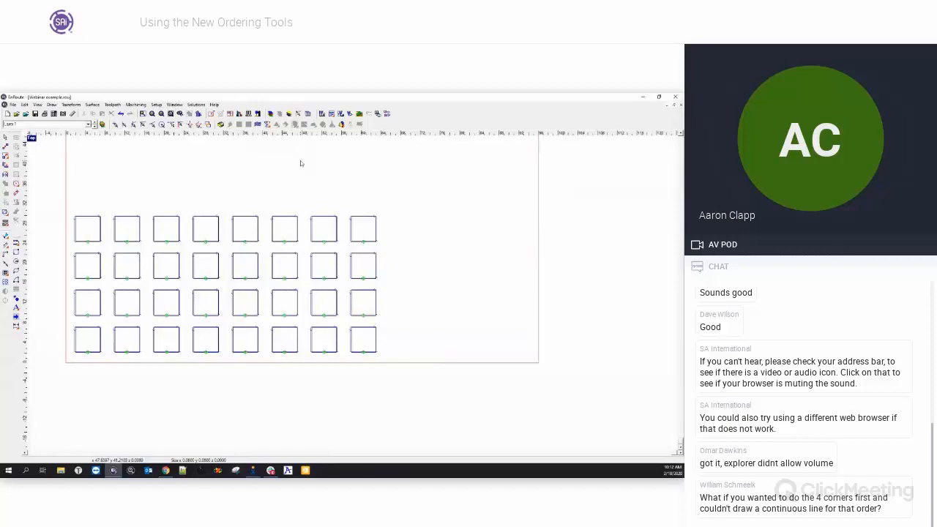
Open the 2D simulation, examine its priority order list and the option for saving parameters to Preferences, and close it.
{"action": "left_click", "coordinate": [341, 115]}
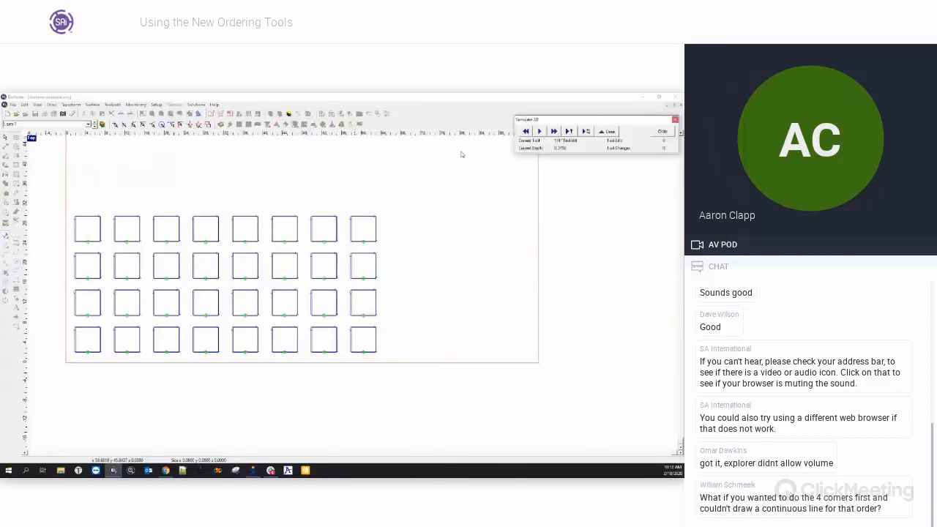
{"action": "left_click_drag", "start_coordinate": [588, 121], "coordinate": [501, 152]}
{"action": "left_click", "coordinate": [577, 162]}
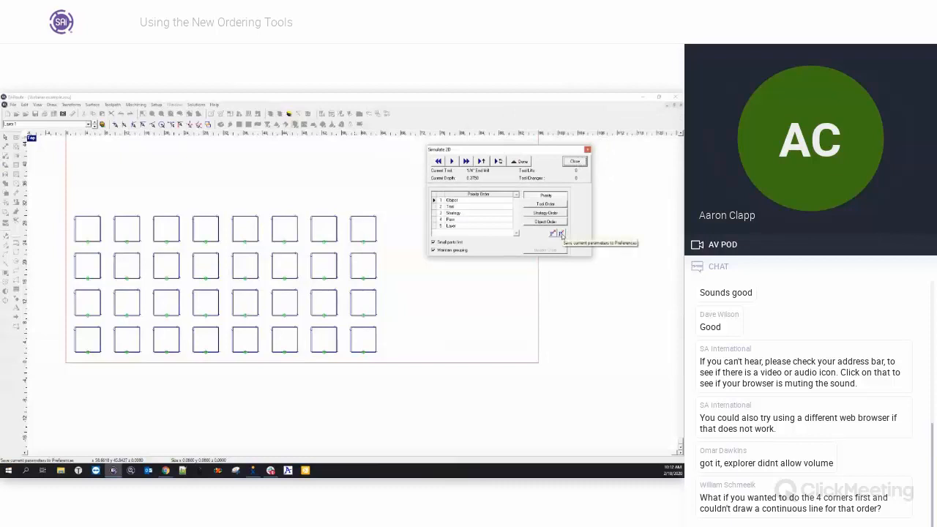
{"action": "left_click", "coordinate": [523, 162]}
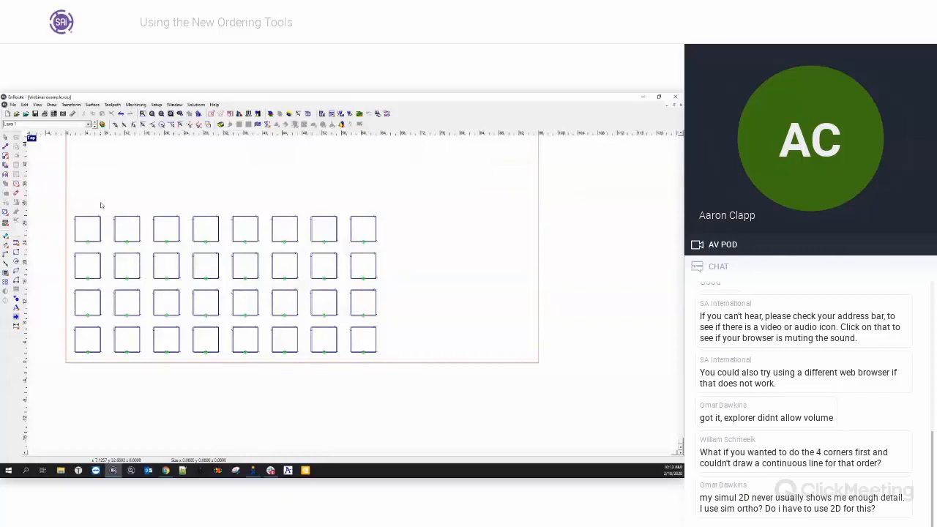
Misalign the first column by moving its top square slightly left and its third square slightly right.
{"action": "left_click_drag", "start_coordinate": [68, 202], "coordinate": [78, 227]}
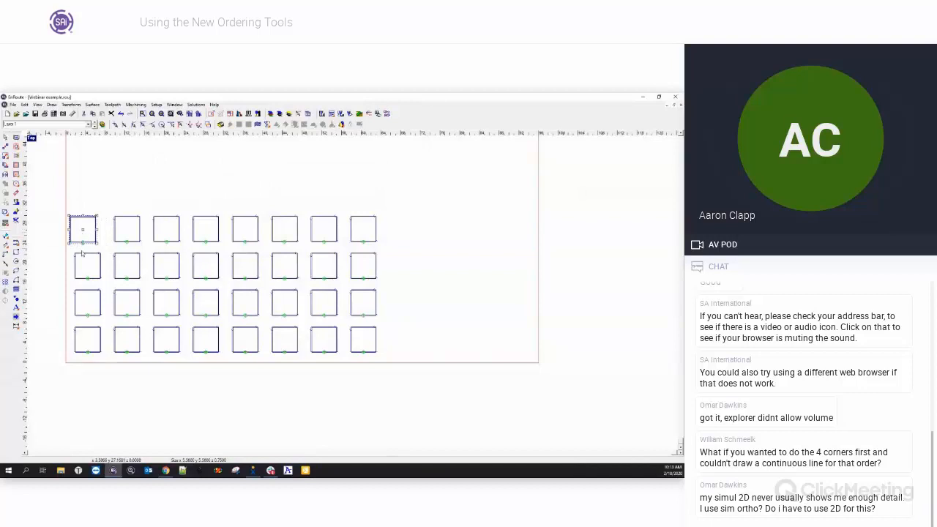
{"action": "left_click", "coordinate": [85, 299]}
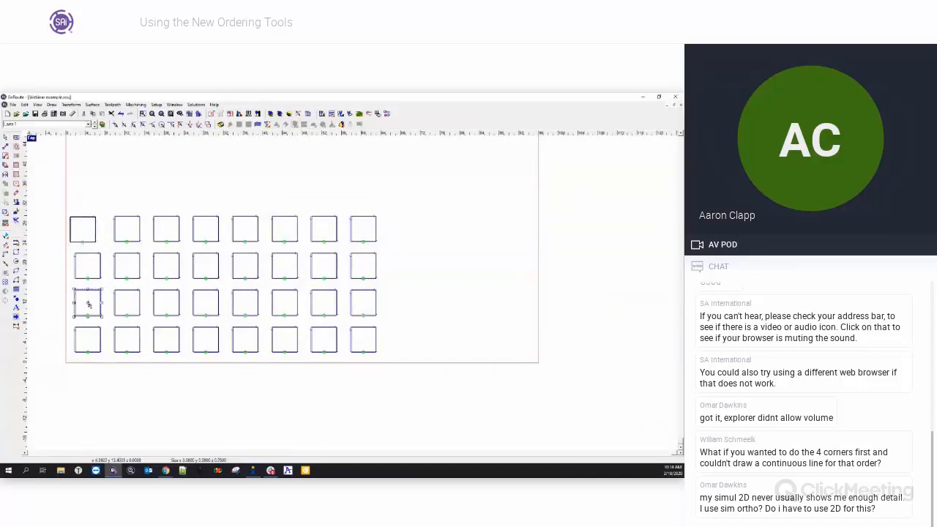
{"action": "left_click_drag", "start_coordinate": [88, 304], "coordinate": [94, 304]}
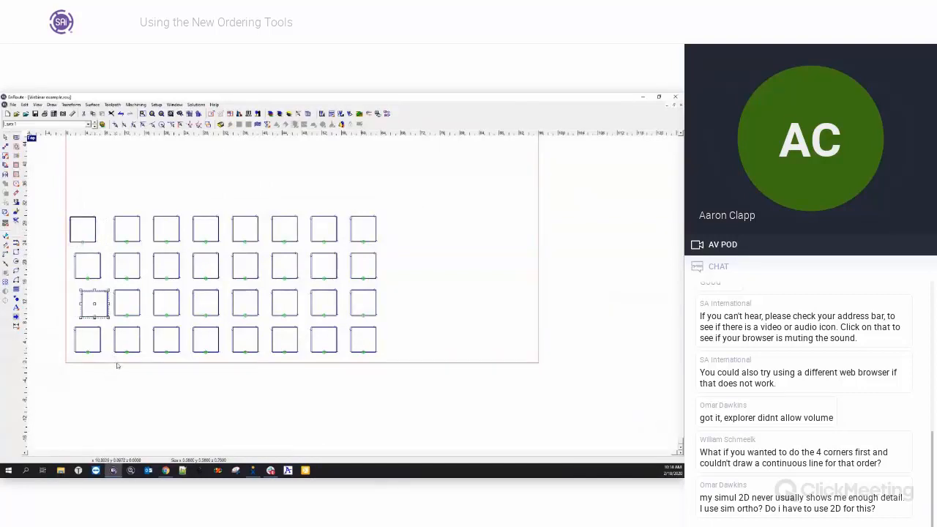
Enable Columns in the 2D simulation's object order, examine its direction options against the misaligned first column, and leave the simulation.
{"action": "left_click", "coordinate": [341, 115]}
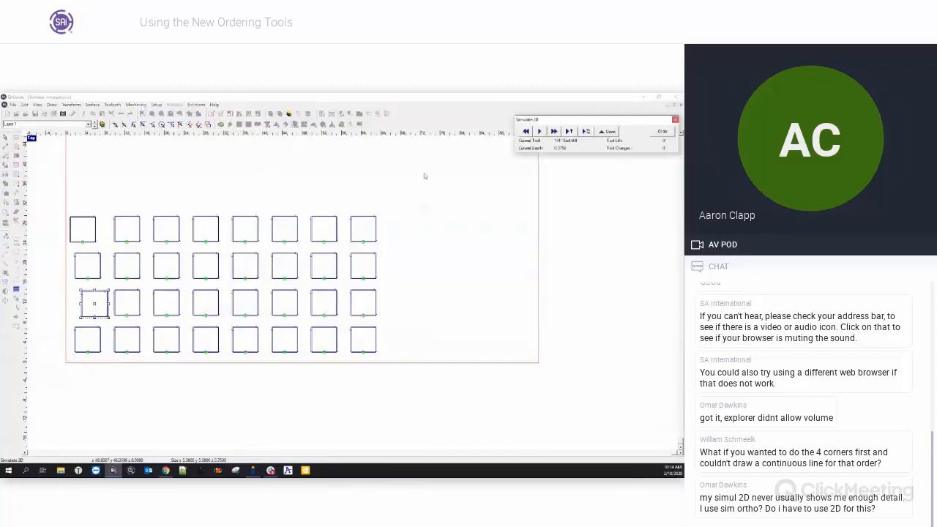
{"action": "left_click", "coordinate": [542, 162]}
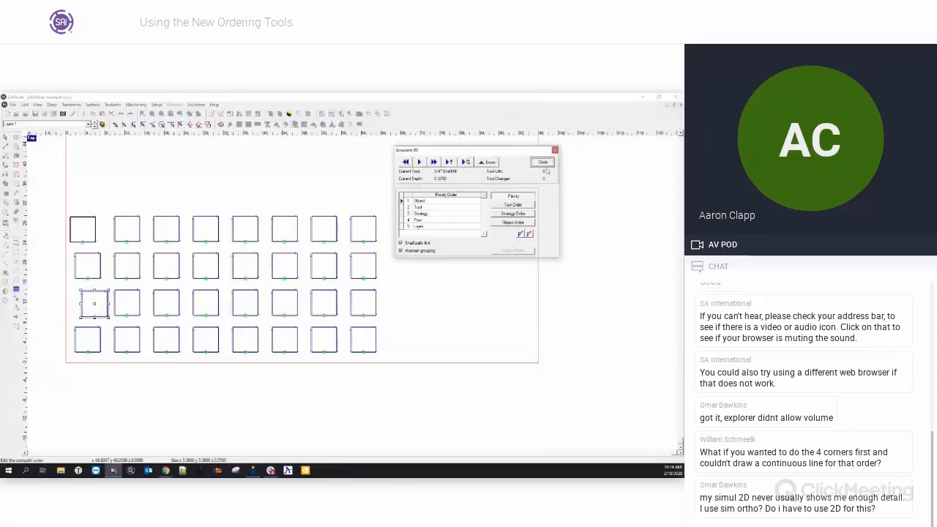
{"action": "left_click", "coordinate": [511, 223]}
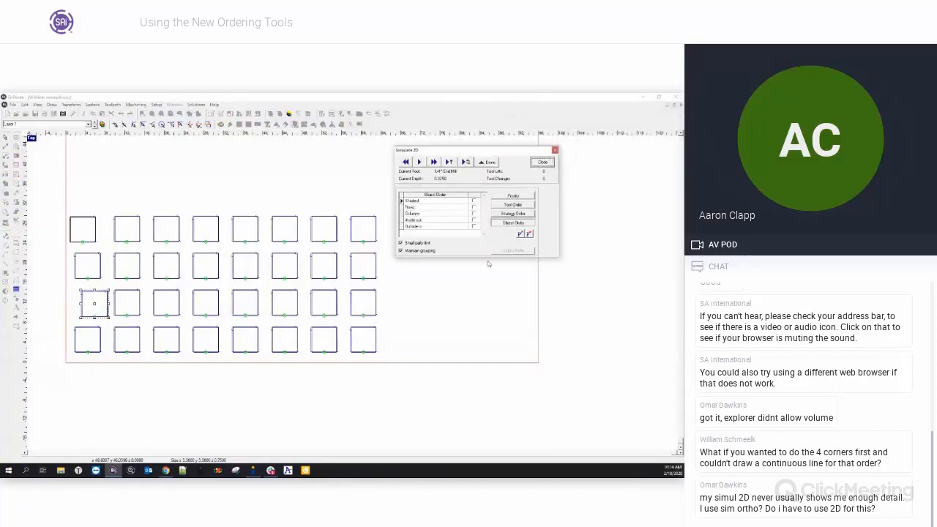
{"action": "left_click", "coordinate": [474, 213]}
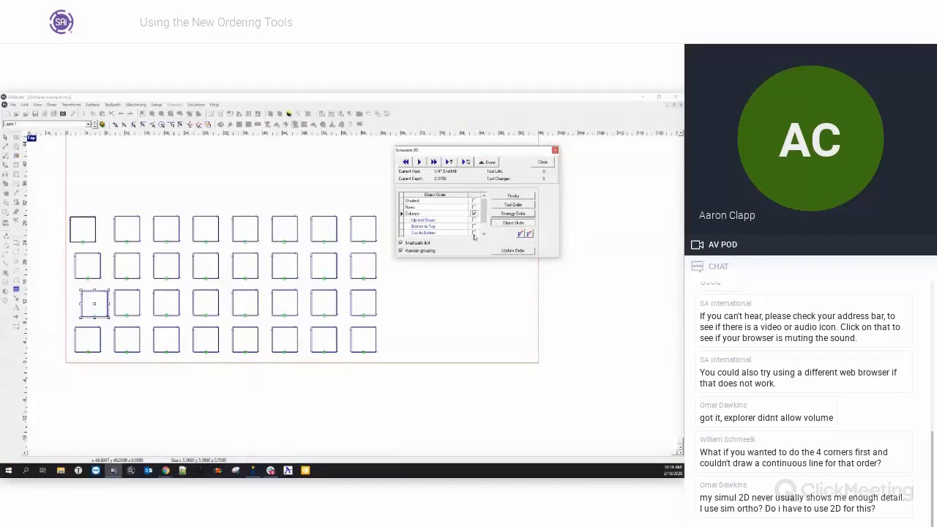
{"action": "left_click", "coordinate": [81, 197]}
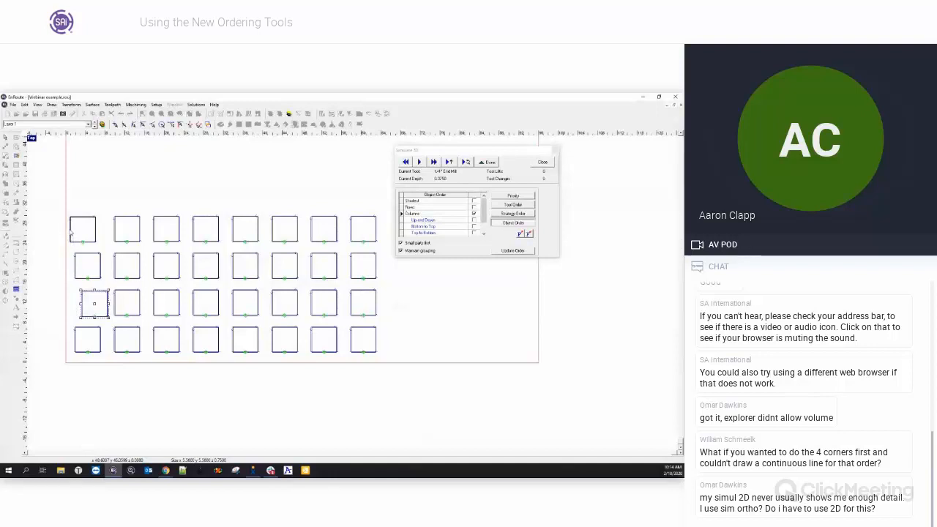
{"action": "left_click", "coordinate": [486, 163]}
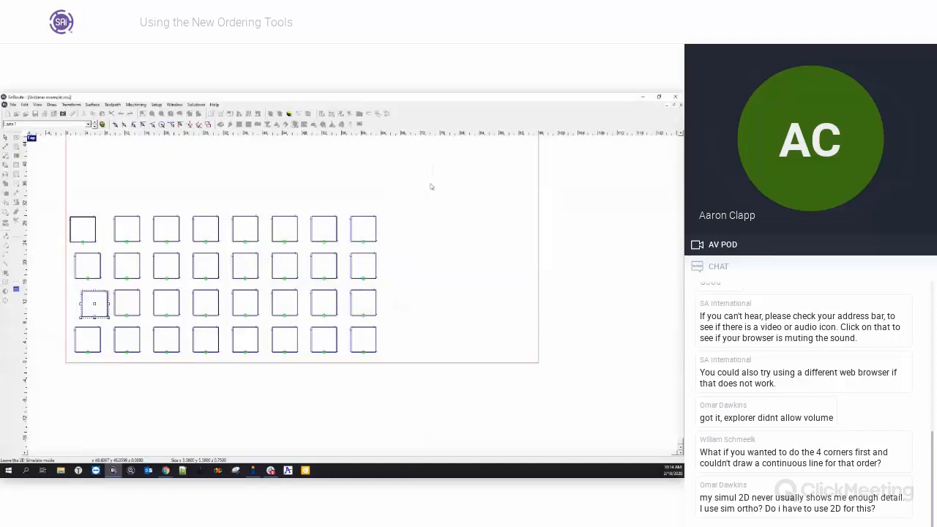
Examine the squares of the first two columns one at a time to compare their left edges for column ordering.
{"action": "left_click", "coordinate": [72, 232]}
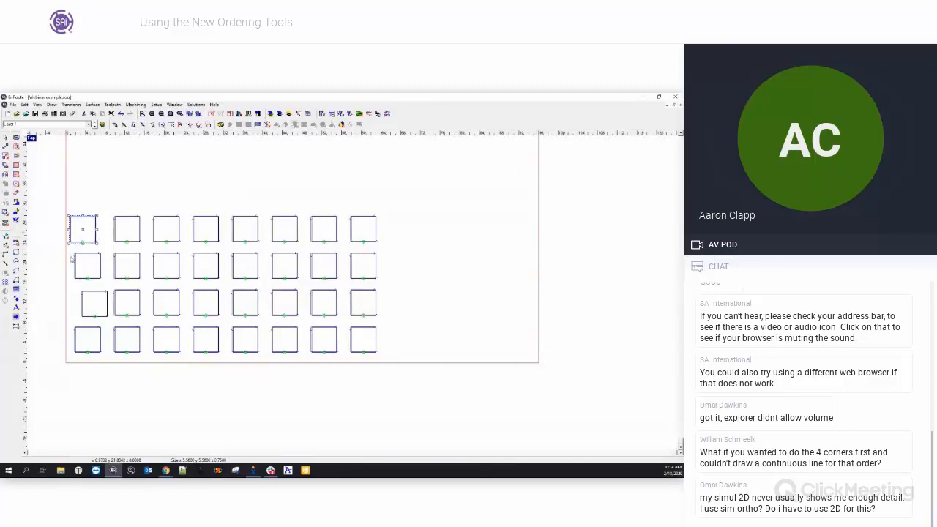
{"action": "left_click", "coordinate": [74, 339]}
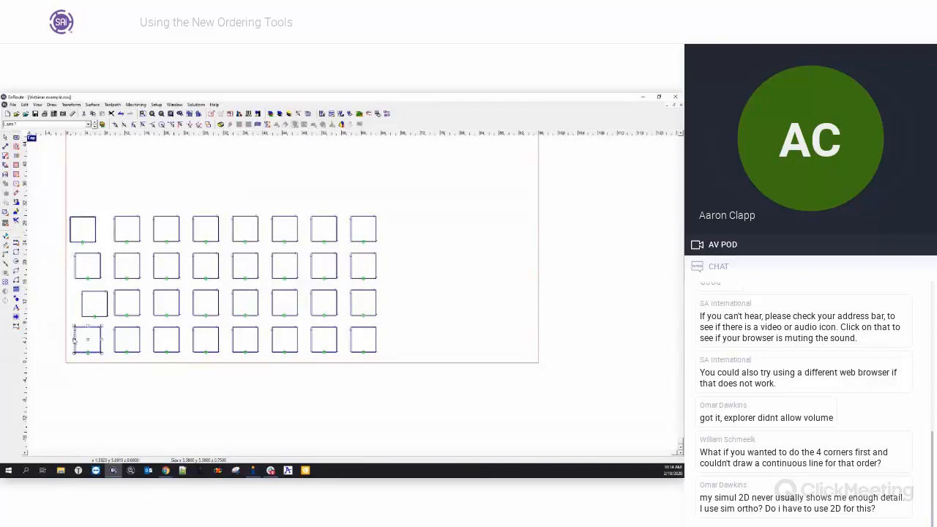
{"action": "left_click", "coordinate": [75, 270]}
{"action": "left_click", "coordinate": [81, 303]}
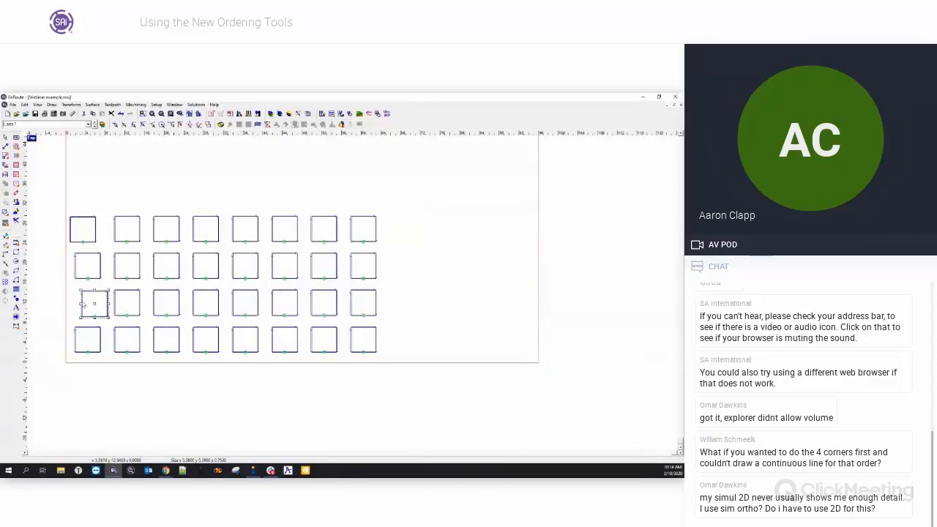
{"action": "left_click", "coordinate": [115, 228]}
{"action": "left_click", "coordinate": [116, 265]}
{"action": "left_click", "coordinate": [116, 300]}
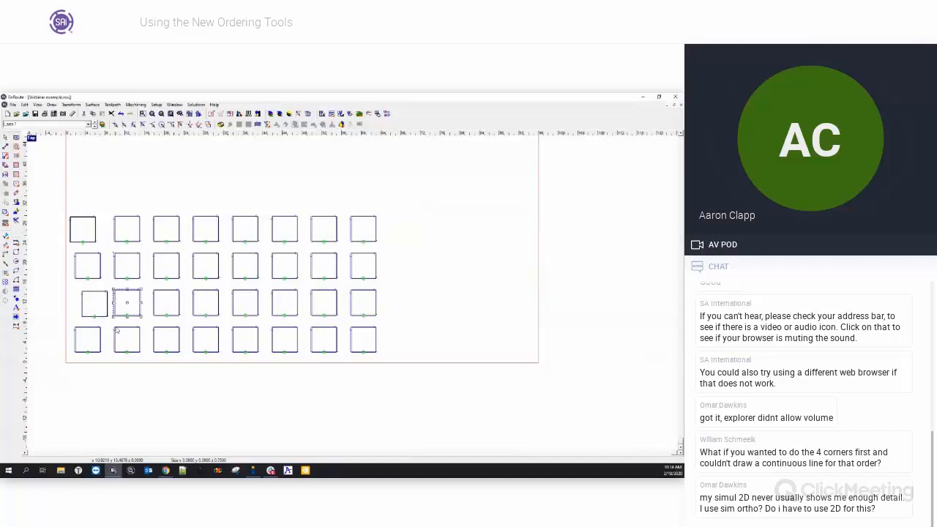
{"action": "left_click", "coordinate": [117, 335]}
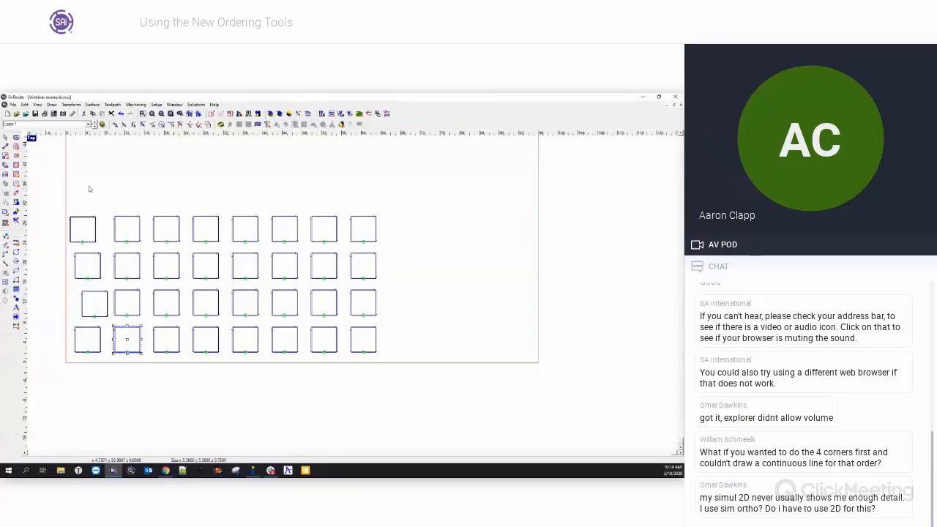
Order the squares by line with a freehand path snaking down and up through the first five columns, starting above the top-left square.
{"action": "left_click", "coordinate": [119, 158]}
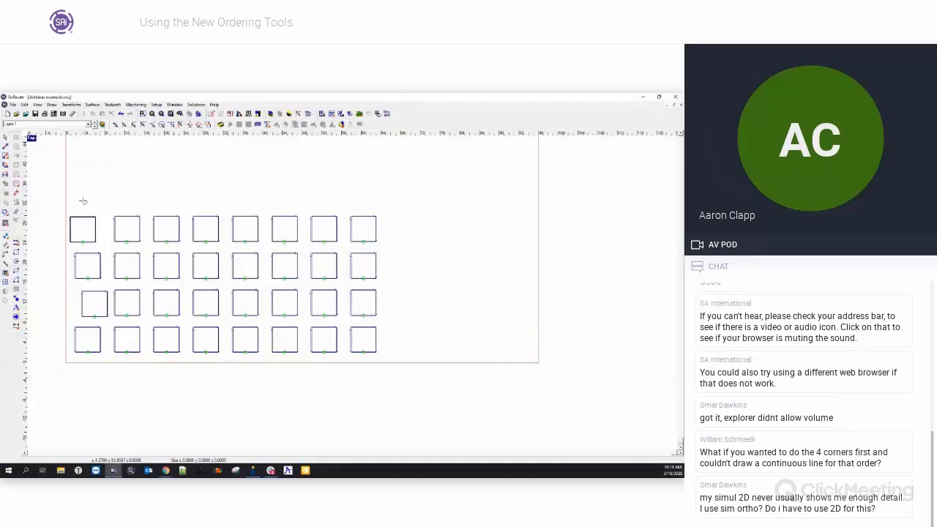
{"action": "mouse_move", "coordinate": [84, 201]}
{"action": "left_mouse_down"}
{"action": "mouse_move", "coordinate": [90, 359]}
{"action": "mouse_move", "coordinate": [126, 374]}
{"action": "mouse_move", "coordinate": [136, 260]}
{"action": "mouse_move", "coordinate": [158, 207]}
{"action": "mouse_move", "coordinate": [170, 330]}
{"action": "mouse_move", "coordinate": [204, 300]}
{"action": "mouse_move", "coordinate": [235, 192]}
{"action": "mouse_move", "coordinate": [244, 366]}
{"action": "left_mouse_up"}
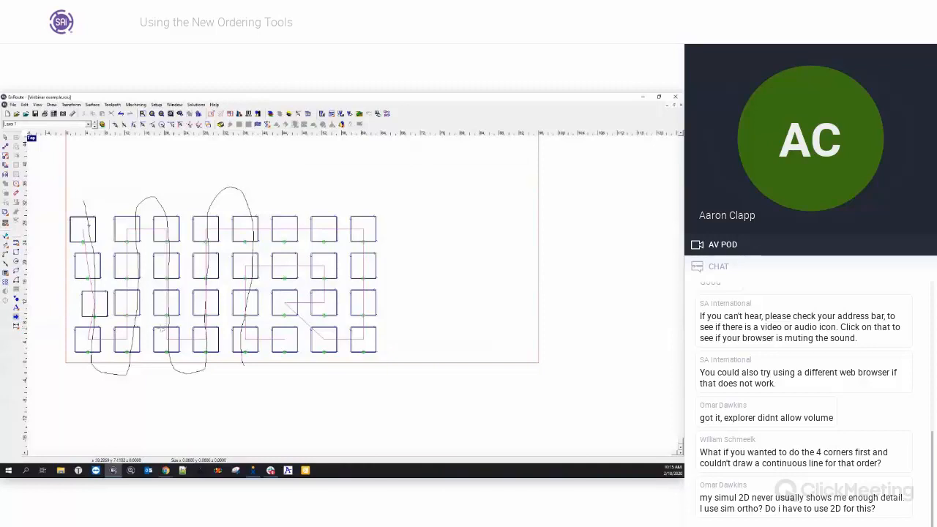
{"action": "left_click", "coordinate": [441, 270]}
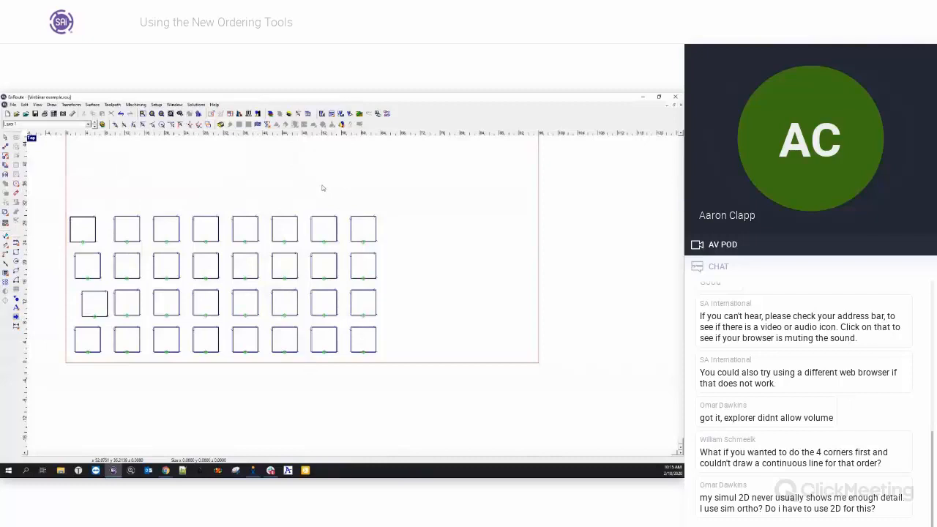
Switch to the Webinar example 2 drawing and examine the plate with its twelve inner squares up close.
{"action": "left_click", "coordinate": [175, 104]}
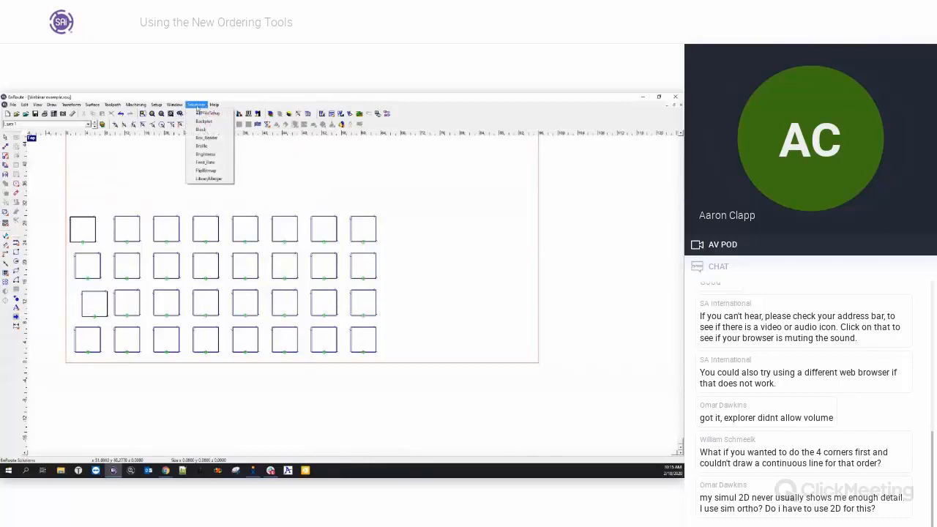
{"action": "left_click", "coordinate": [213, 156]}
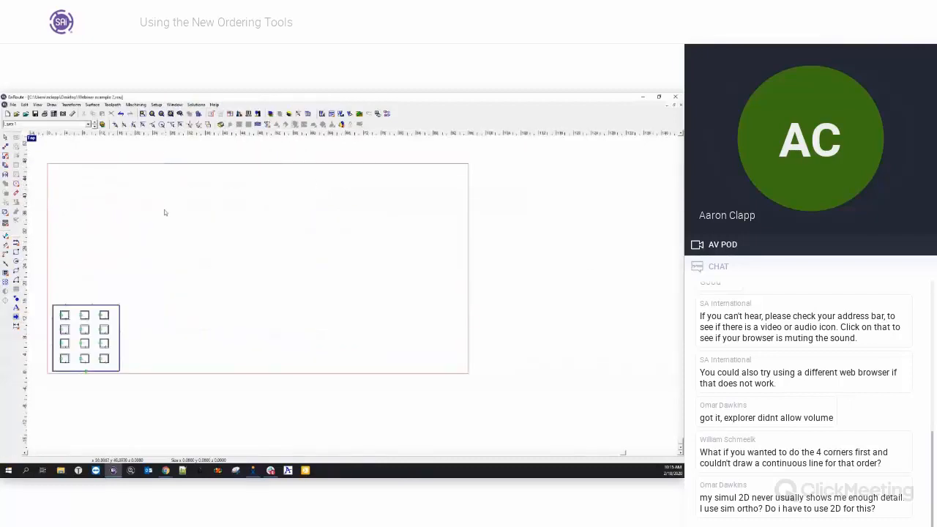
{"action": "scroll", "coordinate": [59, 344], "scroll_direction": "up", "scroll_amount": 5}
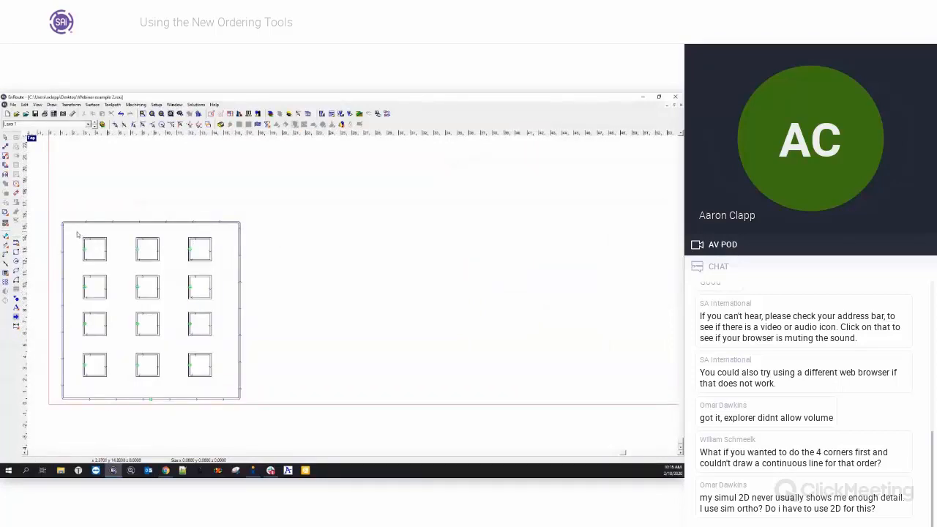
{"action": "left_click_drag", "start_coordinate": [76, 232], "coordinate": [221, 391]}
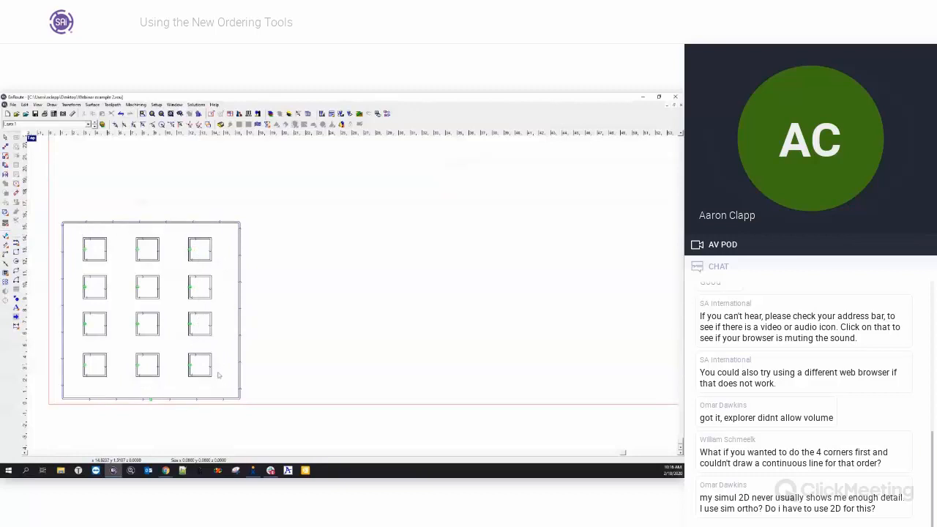
Ungroup the outer square and the twelve small squares inside it.
{"action": "left_click", "coordinate": [178, 224]}
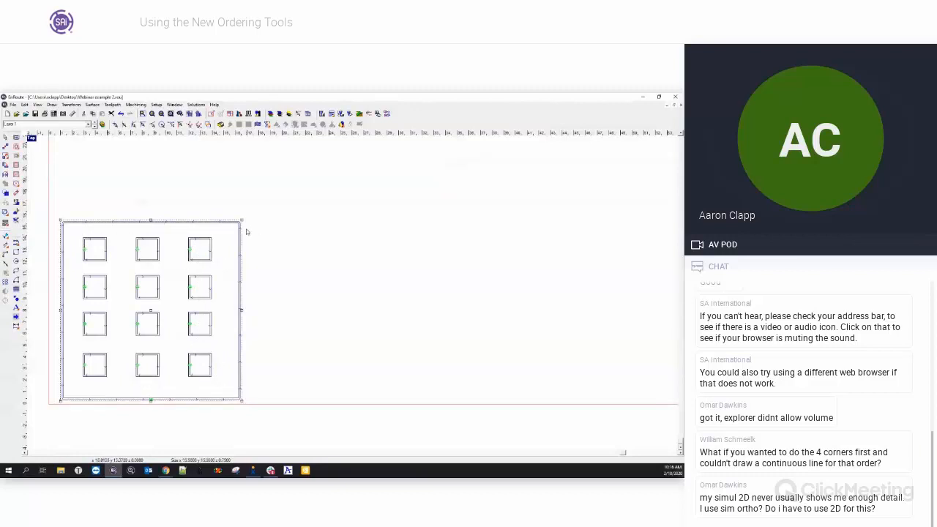
{"action": "left_click", "coordinate": [72, 105]}
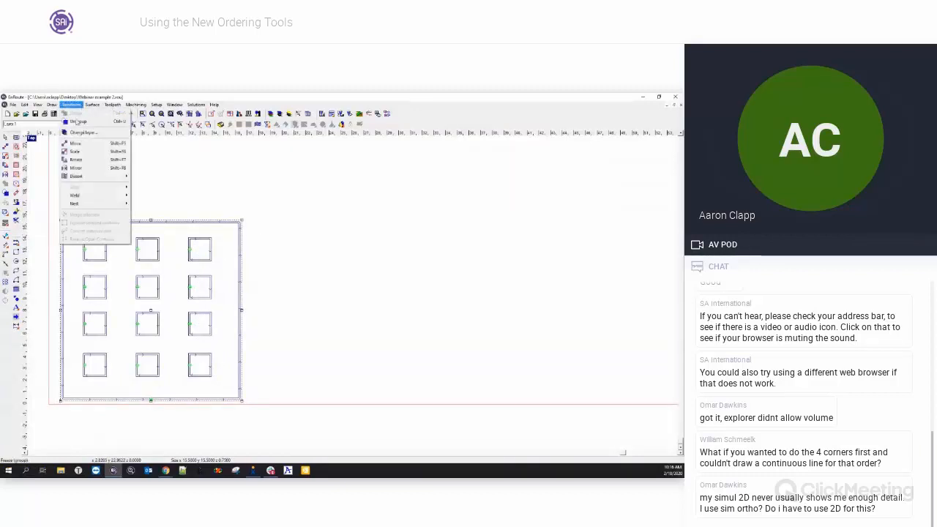
{"action": "left_click", "coordinate": [78, 123]}
Check that the small squares in the upper two rows and the outer square can be selected separately, and clear the selection.
{"action": "left_click", "coordinate": [101, 240]}
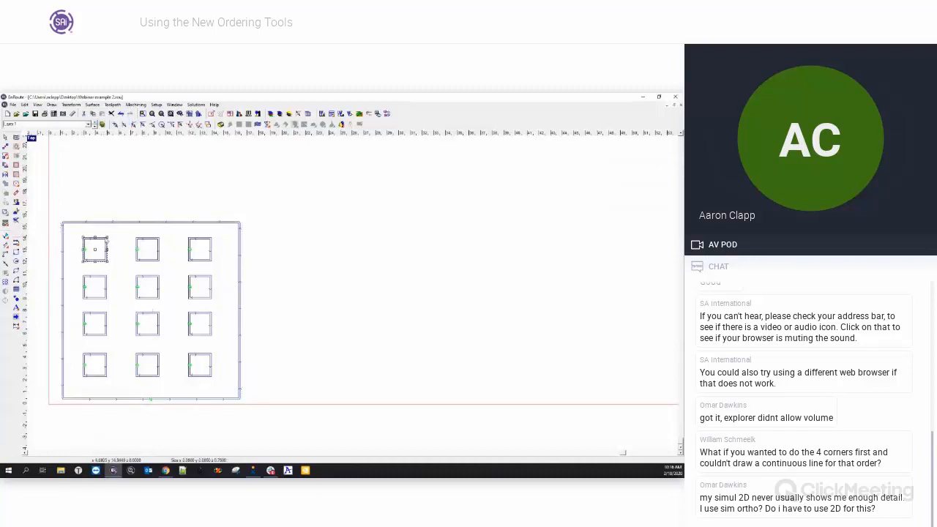
{"action": "left_click", "coordinate": [140, 242]}
{"action": "left_click", "coordinate": [202, 249]}
{"action": "left_click", "coordinate": [198, 279]}
{"action": "left_click", "coordinate": [146, 280]}
{"action": "left_click", "coordinate": [204, 222]}
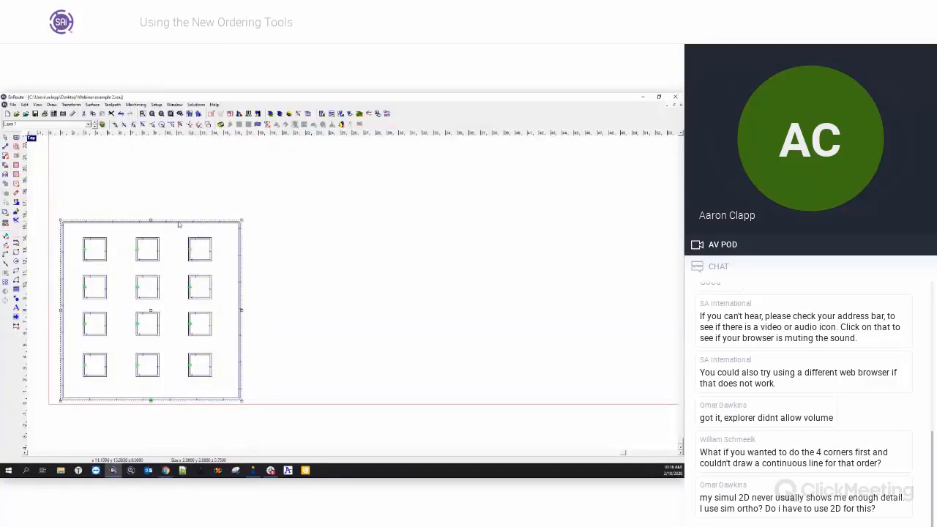
{"action": "left_click", "coordinate": [315, 233]}
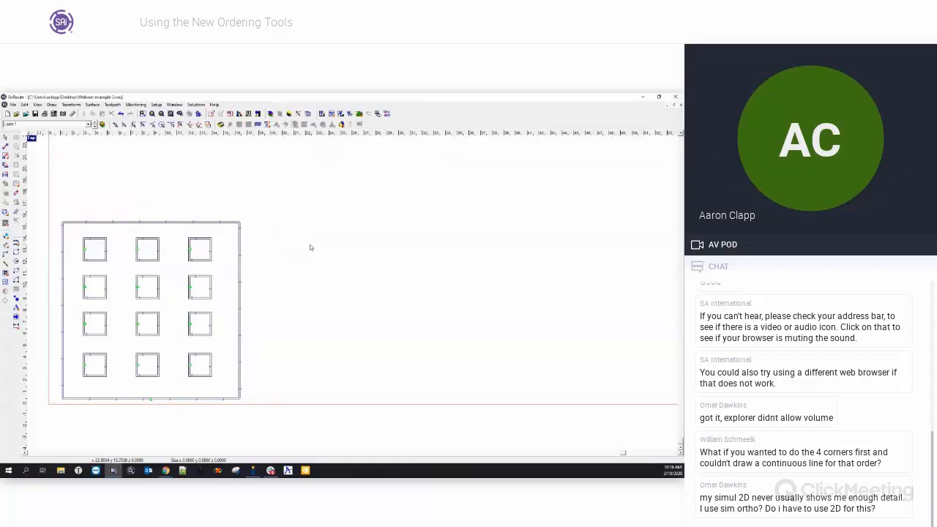
Check that the small squares in the upper three rows and the outer square select separately, then select the whole plate and clear the selection.
{"action": "left_click", "coordinate": [89, 239]}
{"action": "left_click", "coordinate": [137, 239]}
{"action": "left_click", "coordinate": [189, 242]}
{"action": "left_click", "coordinate": [201, 278]}
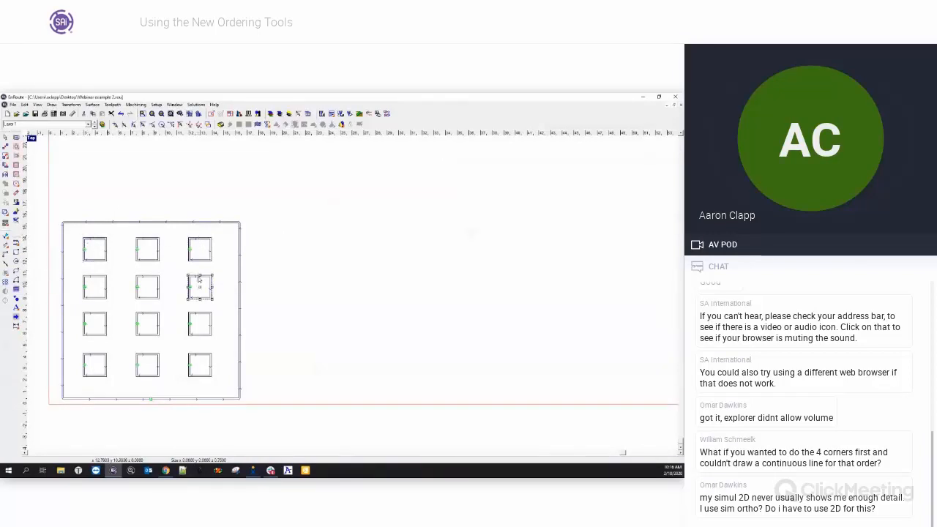
{"action": "left_click", "coordinate": [160, 278]}
{"action": "left_click", "coordinate": [101, 279]}
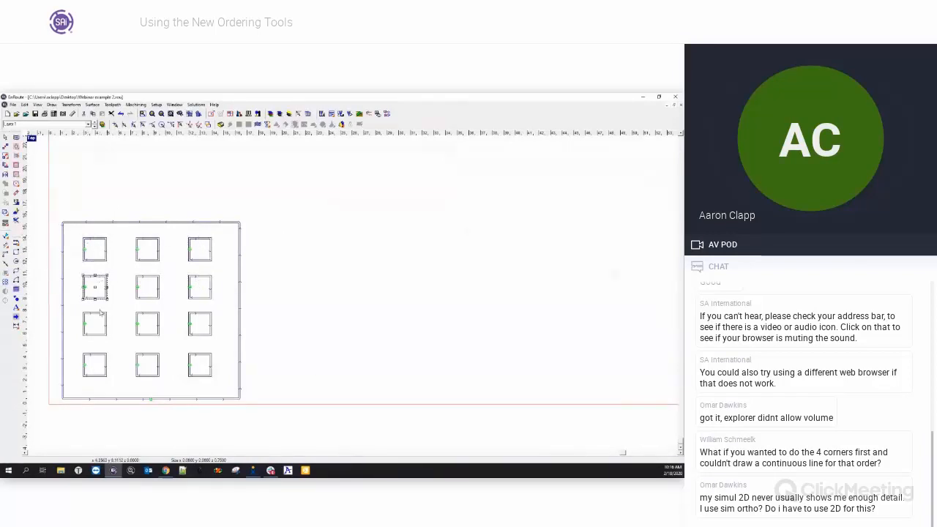
{"action": "left_click", "coordinate": [101, 314]}
{"action": "left_click", "coordinate": [150, 314]}
{"action": "left_click", "coordinate": [199, 313]}
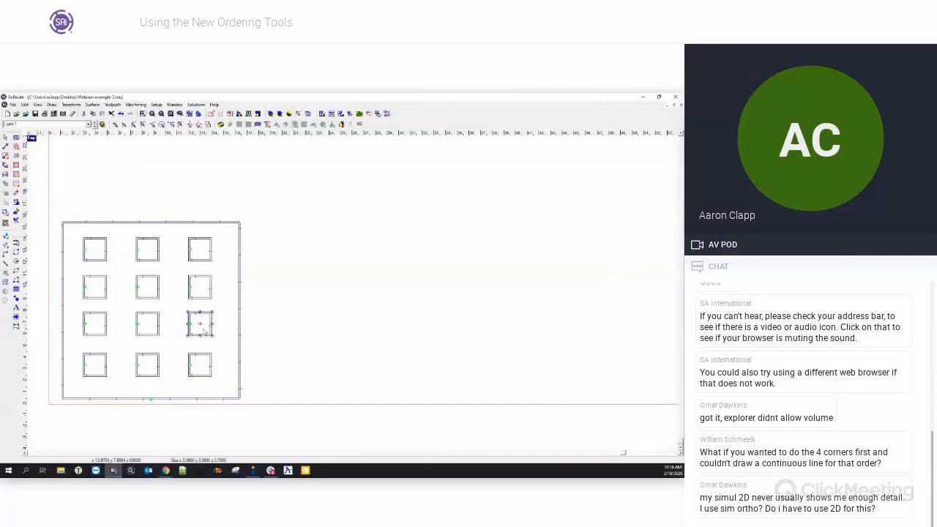
{"action": "left_click", "coordinate": [63, 340]}
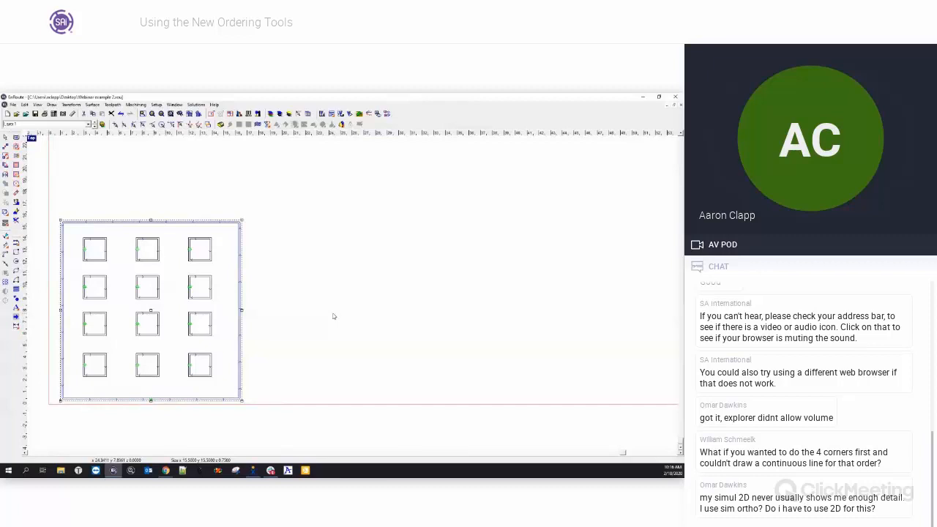
{"action": "left_click_drag", "start_coordinate": [52, 204], "coordinate": [296, 434]}
{"action": "left_click", "coordinate": [270, 249]}
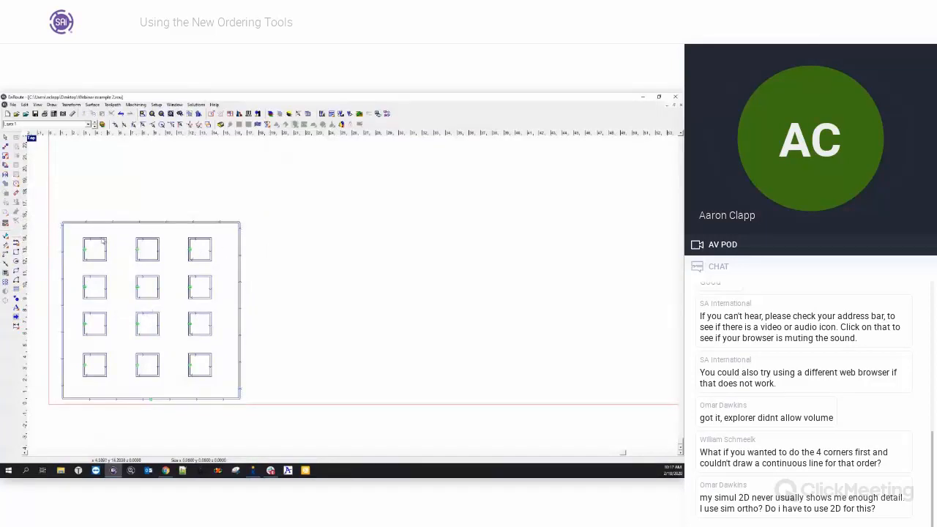
Group the twelve small squares with the outer square, selecting them back and forth by row from the top-left and the outer square last.
{"action": "left_click", "coordinate": [103, 240]}
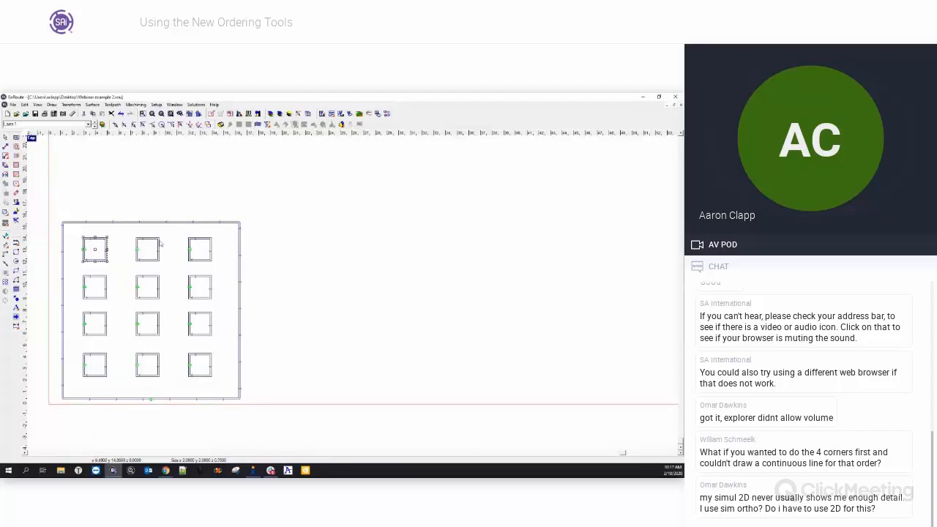
{"action": "left_click", "coordinate": [159, 240], "text": "shift"}
{"action": "left_click", "coordinate": [199, 242], "text": "shift"}
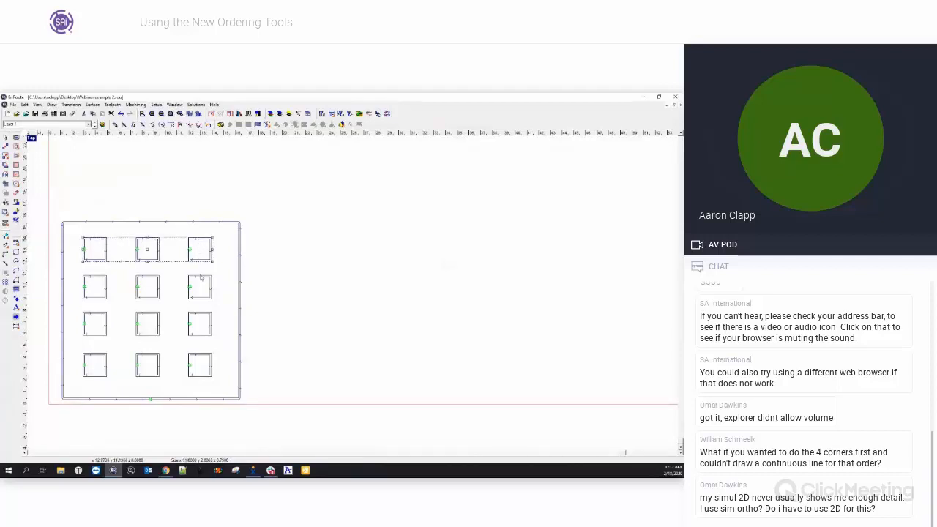
{"action": "left_click", "coordinate": [201, 273], "text": "shift"}
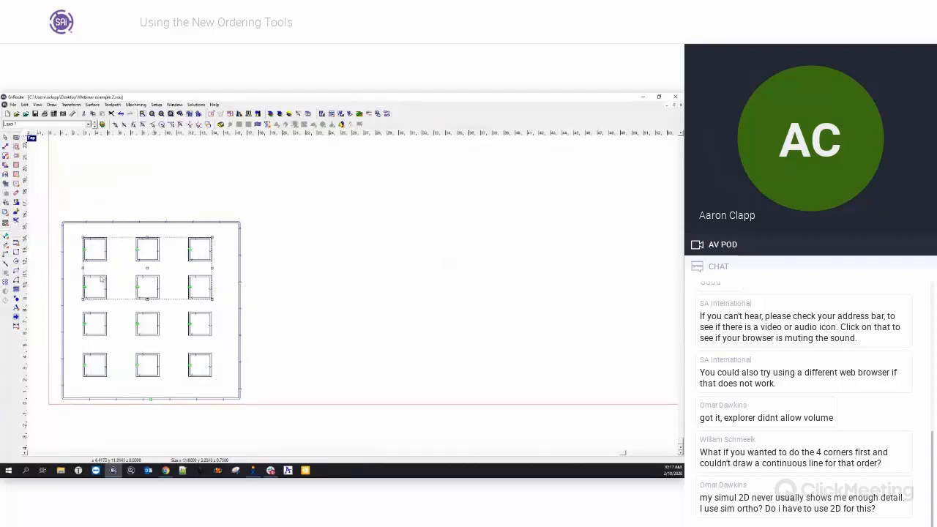
{"action": "left_click", "coordinate": [105, 315], "text": "shift"}
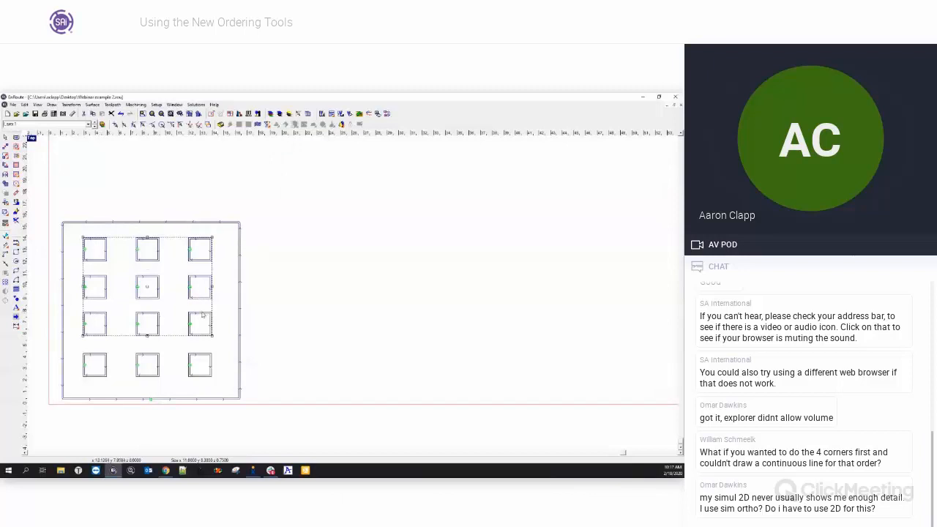
{"action": "left_click", "coordinate": [201, 355], "text": "shift"}
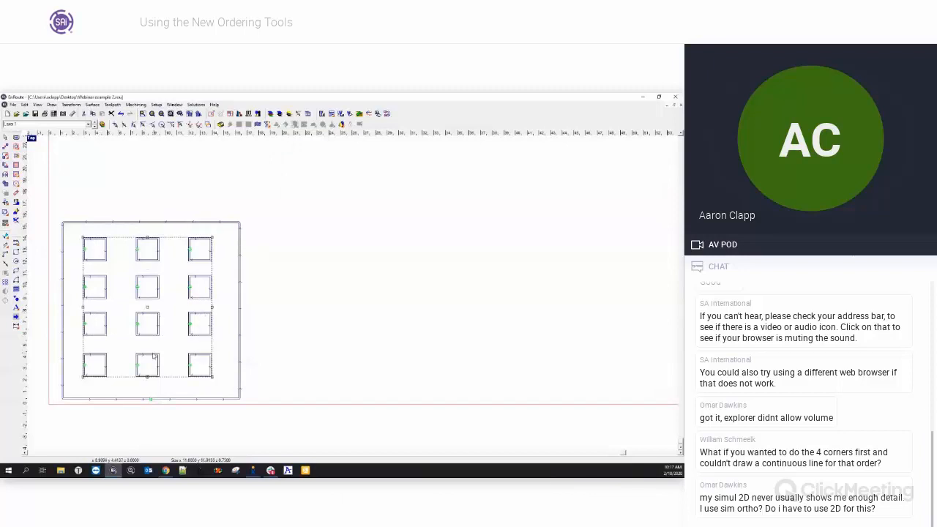
{"action": "left_click", "coordinate": [62, 309]}
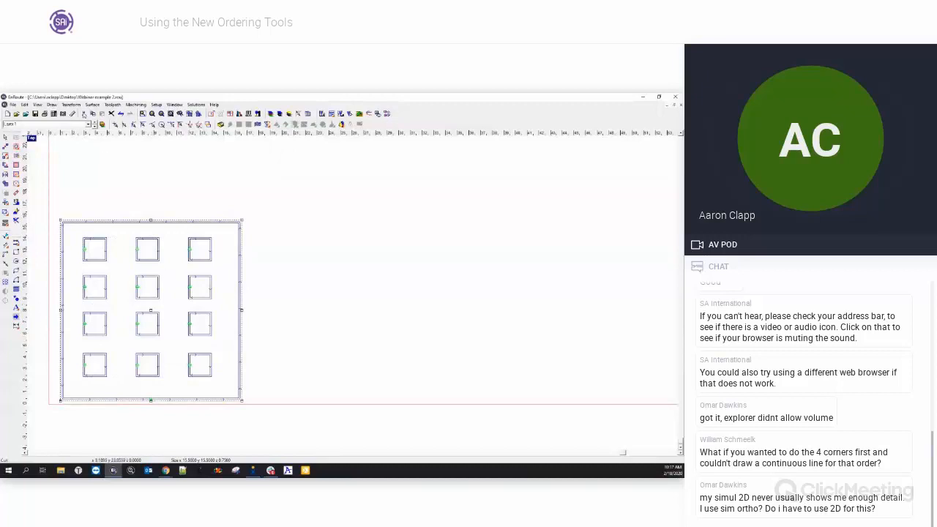
{"action": "left_click", "coordinate": [73, 104]}
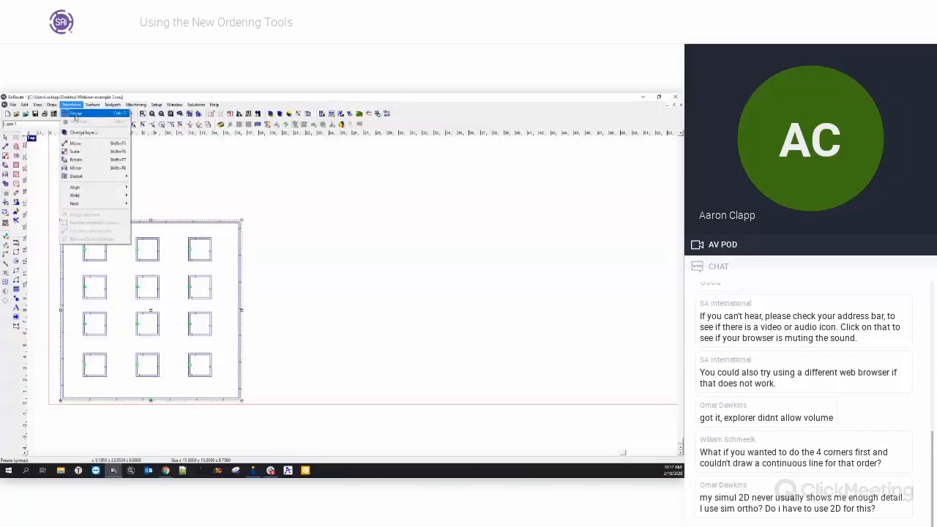
{"action": "left_click", "coordinate": [76, 116]}
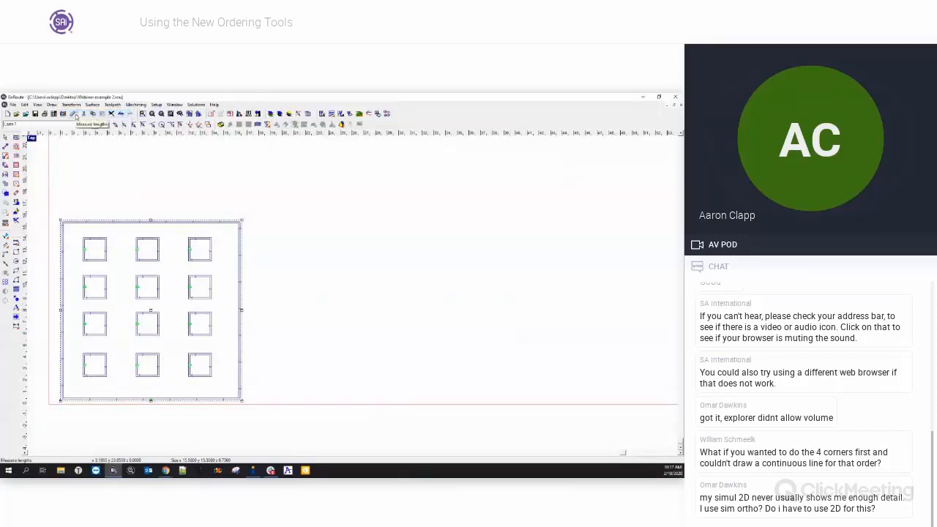
Open the 2D simulation's ordering options, set the object order to Rows and update the order.
{"action": "left_click", "coordinate": [341, 114]}
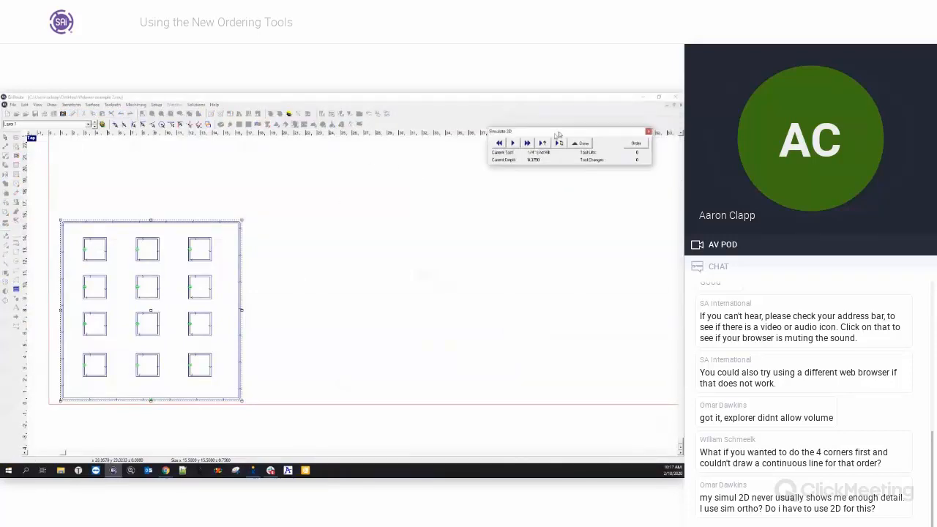
{"action": "left_click_drag", "start_coordinate": [557, 133], "coordinate": [358, 162]}
{"action": "left_click", "coordinate": [437, 173]}
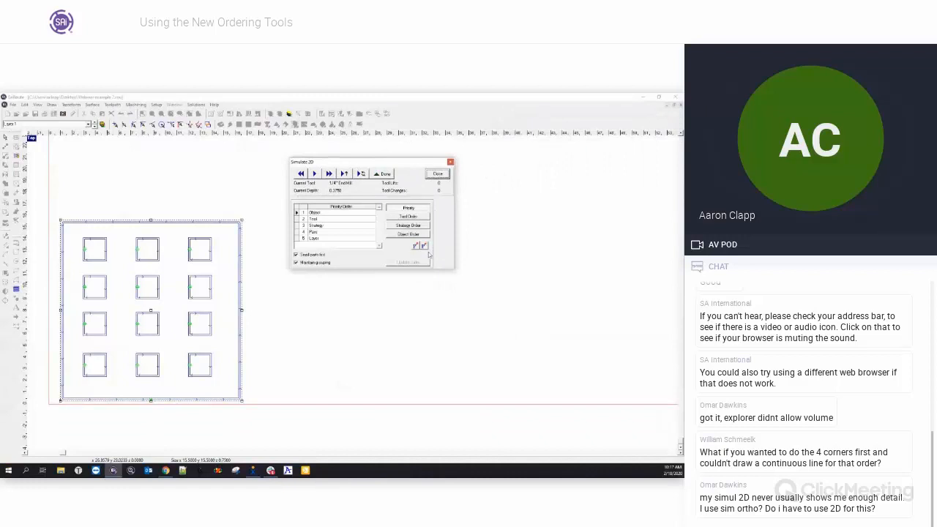
{"action": "left_click", "coordinate": [314, 213]}
{"action": "left_click", "coordinate": [408, 234]}
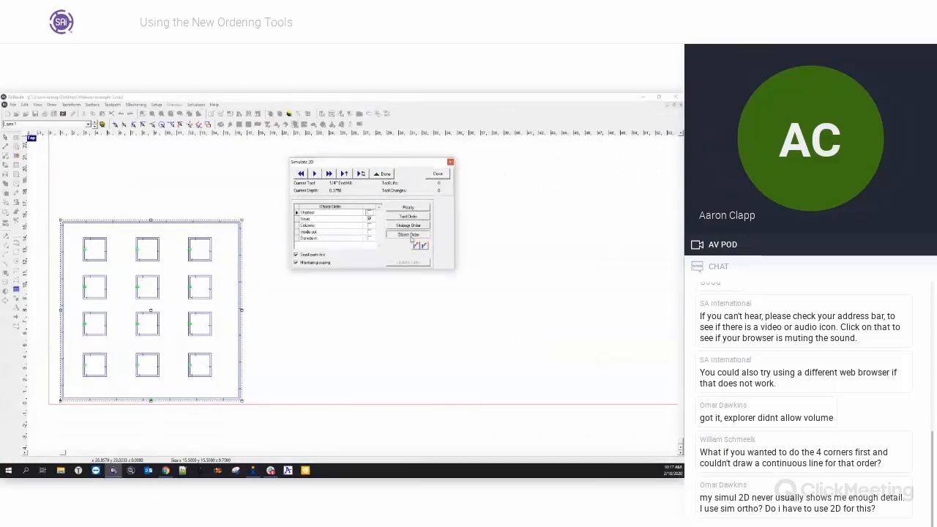
{"action": "left_click", "coordinate": [370, 219]}
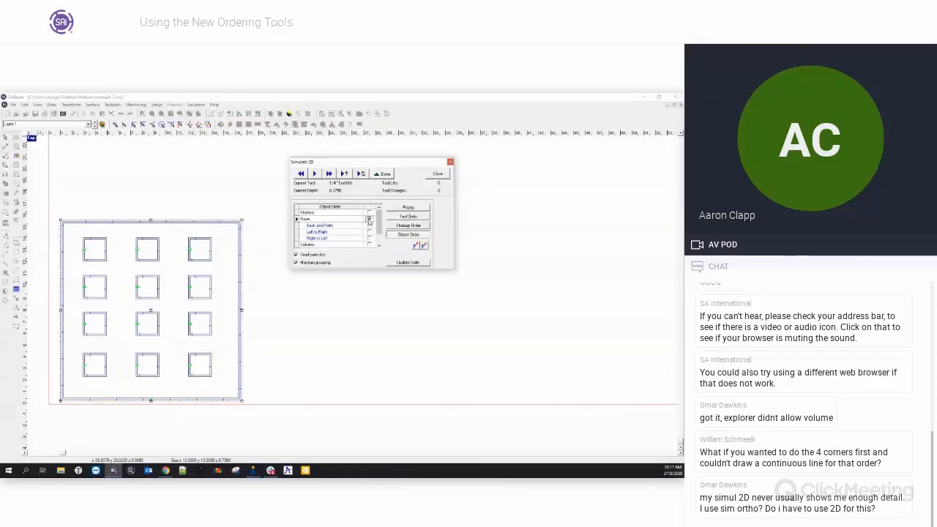
{"action": "left_click", "coordinate": [414, 262]}
Rewind the 2D simulation, step through the cutting order of the inner squares and outer square one tool lift at a time, and leave it.
{"action": "left_click", "coordinate": [300, 173]}
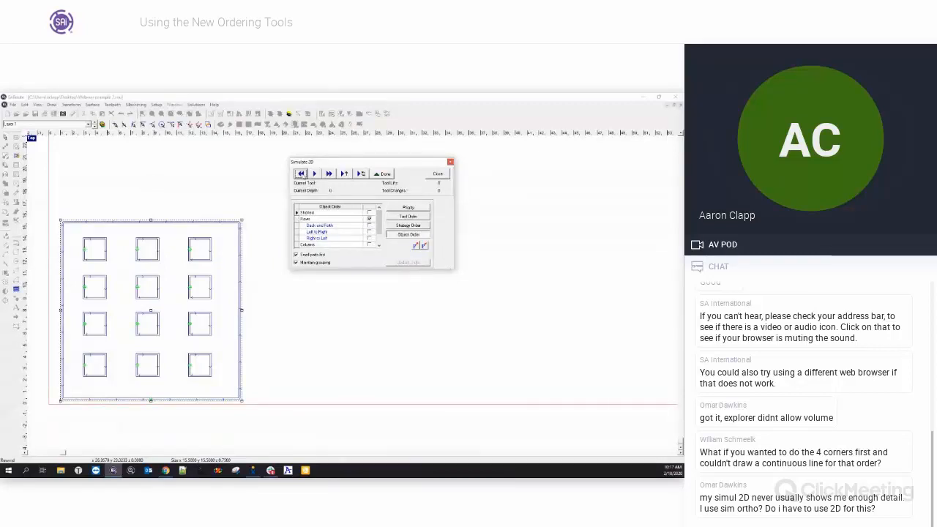
{"action": "left_click", "coordinate": [344, 174]}
{"action": "left_click", "coordinate": [345, 174]}
{"action": "left_click", "coordinate": [345, 174]}
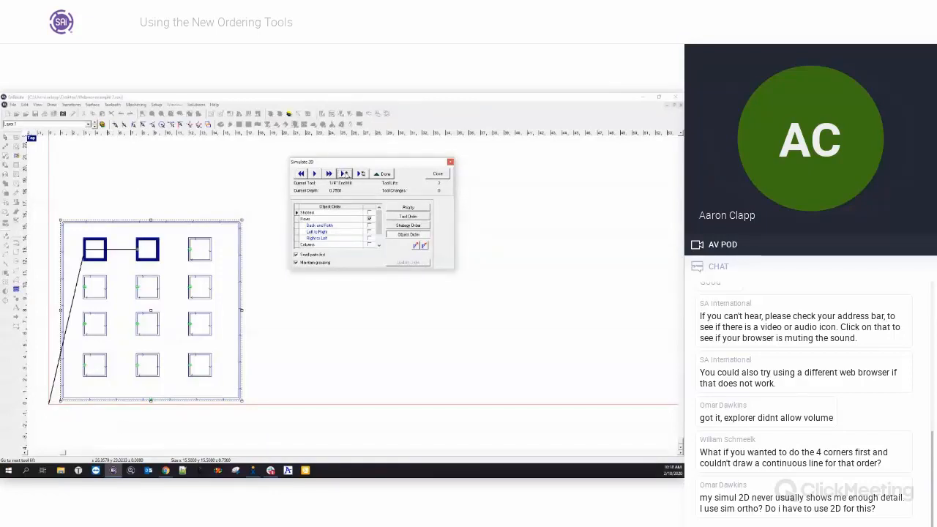
{"action": "left_click", "coordinate": [345, 174]}
{"action": "left_click", "coordinate": [345, 174]}
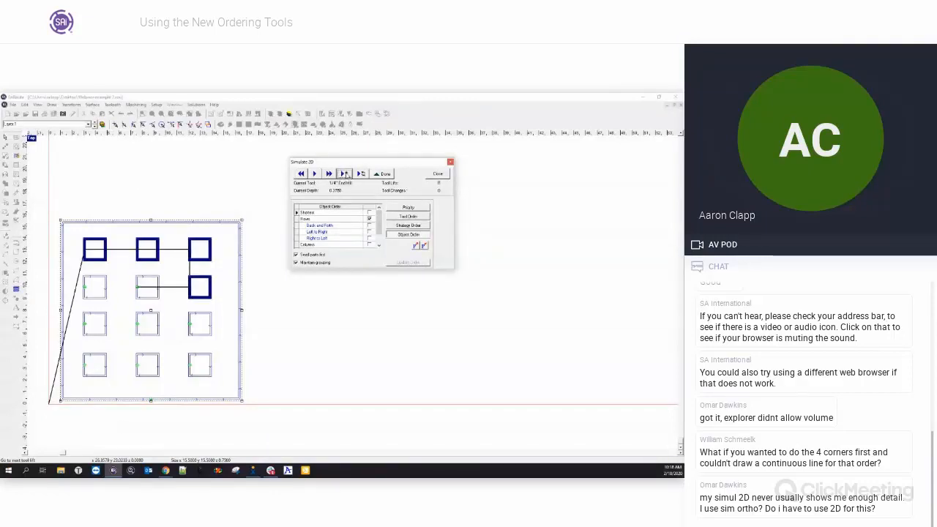
{"action": "left_click", "coordinate": [345, 175]}
{"action": "left_click", "coordinate": [345, 174]}
{"action": "left_click", "coordinate": [344, 175]}
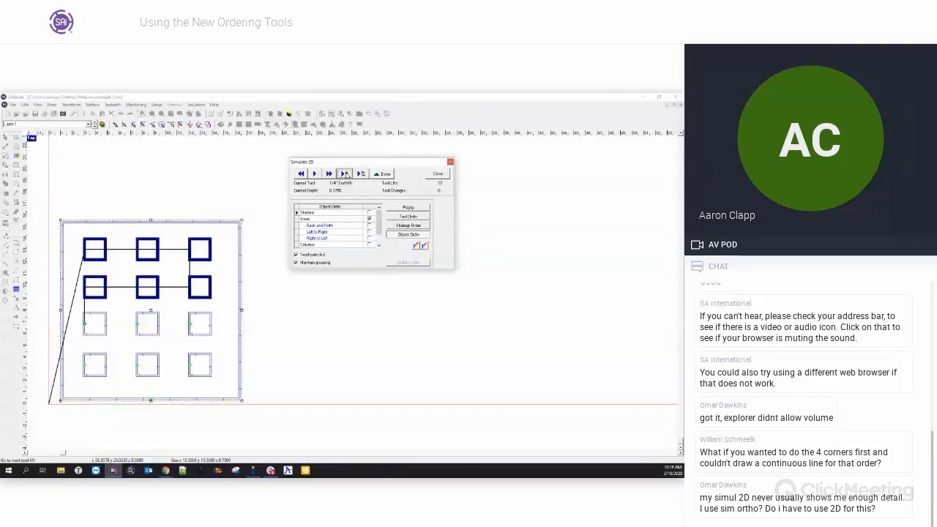
{"action": "left_click", "coordinate": [345, 174]}
{"action": "left_click", "coordinate": [345, 174]}
{"action": "left_click", "coordinate": [345, 174]}
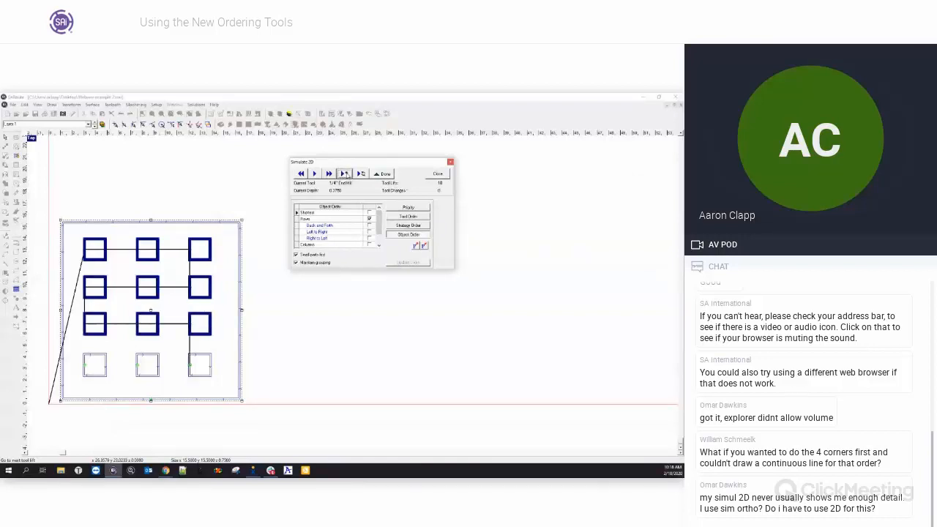
{"action": "left_click", "coordinate": [345, 175]}
{"action": "left_click", "coordinate": [345, 174]}
{"action": "left_click", "coordinate": [345, 174]}
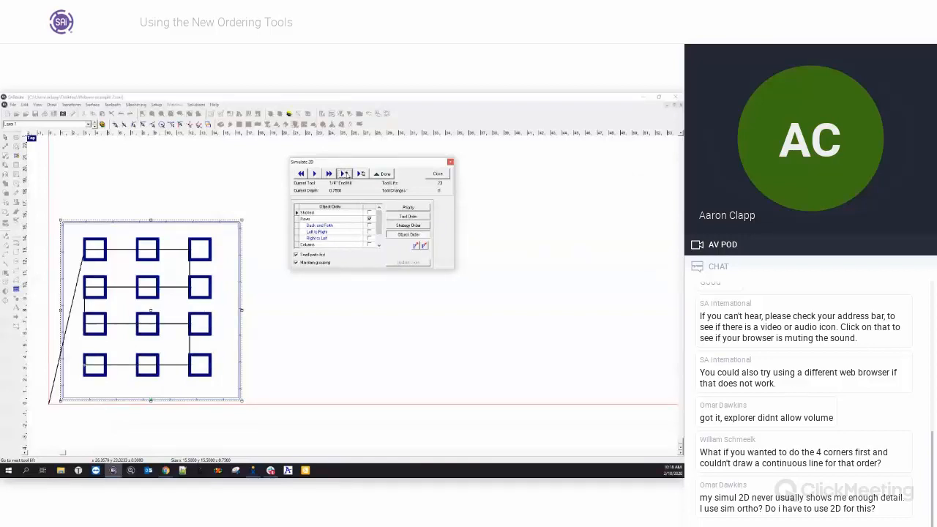
{"action": "left_click", "coordinate": [344, 174]}
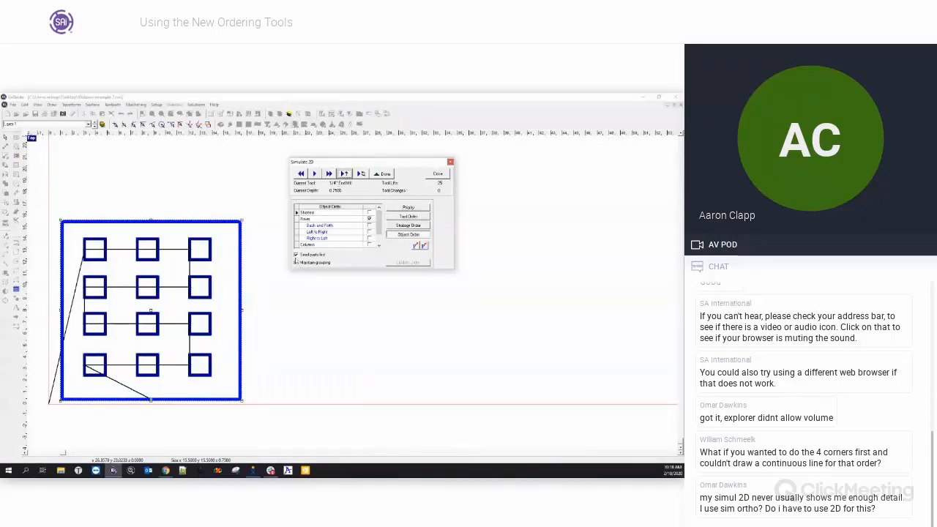
{"action": "left_click", "coordinate": [297, 262]}
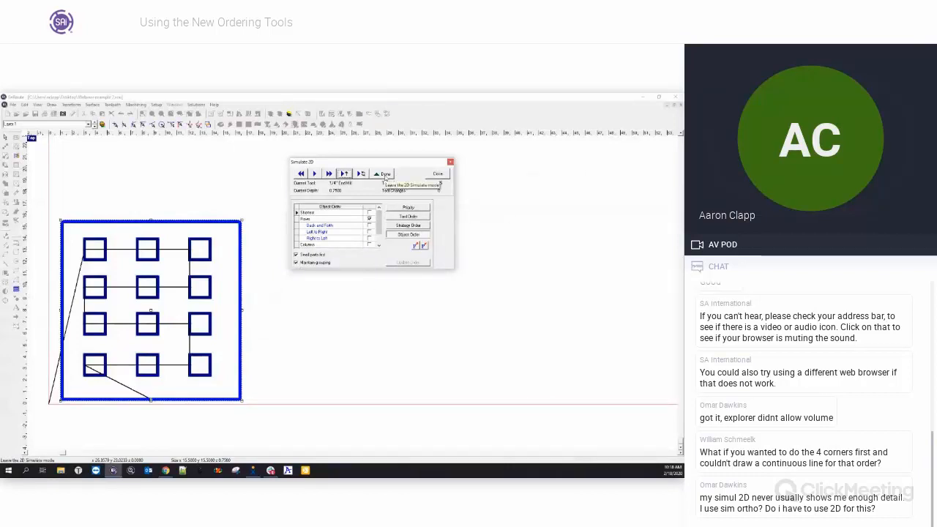
{"action": "left_click", "coordinate": [385, 174]}
Ungroup the plate's outer square and twelve inner squares.
{"action": "left_click", "coordinate": [289, 248]}
{"action": "left_click", "coordinate": [168, 222]}
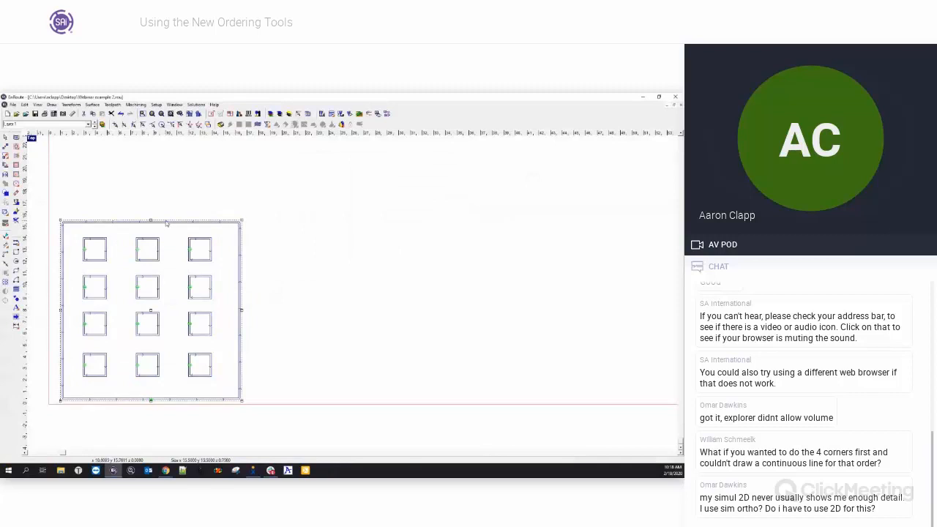
{"action": "left_click", "coordinate": [93, 104]}
{"action": "mouse_move", "coordinate": [71, 104]}
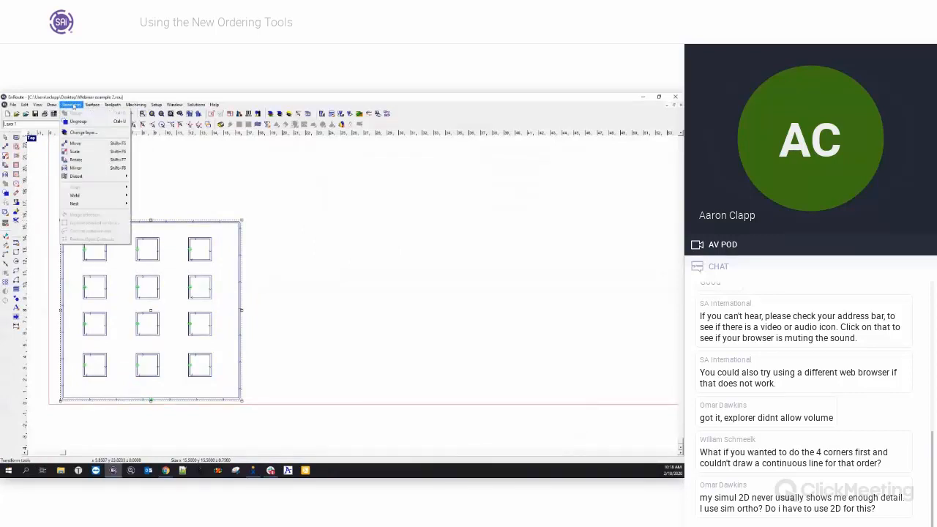
{"action": "left_click", "coordinate": [74, 121]}
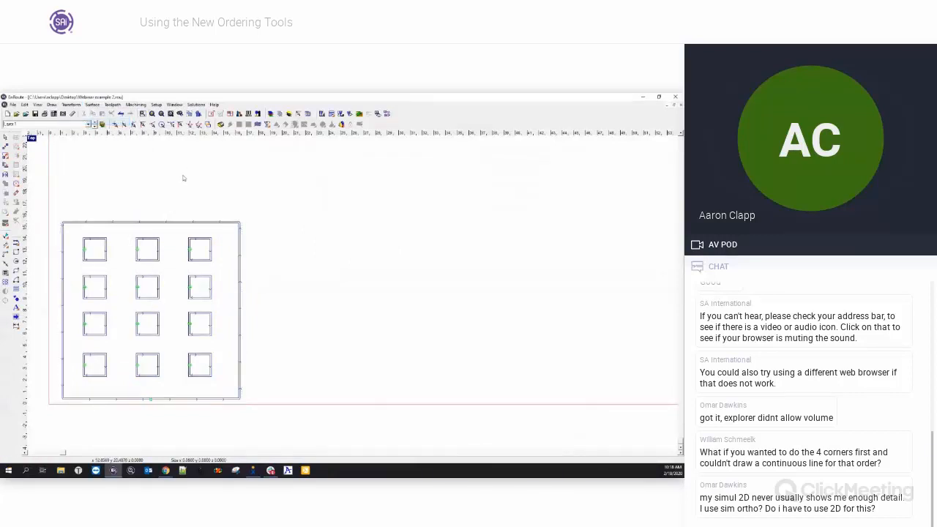
Regroup the plate in a new selection order, starting with the top-left and bottom-right small squares and ending with the outer square.
{"action": "left_click", "coordinate": [102, 238]}
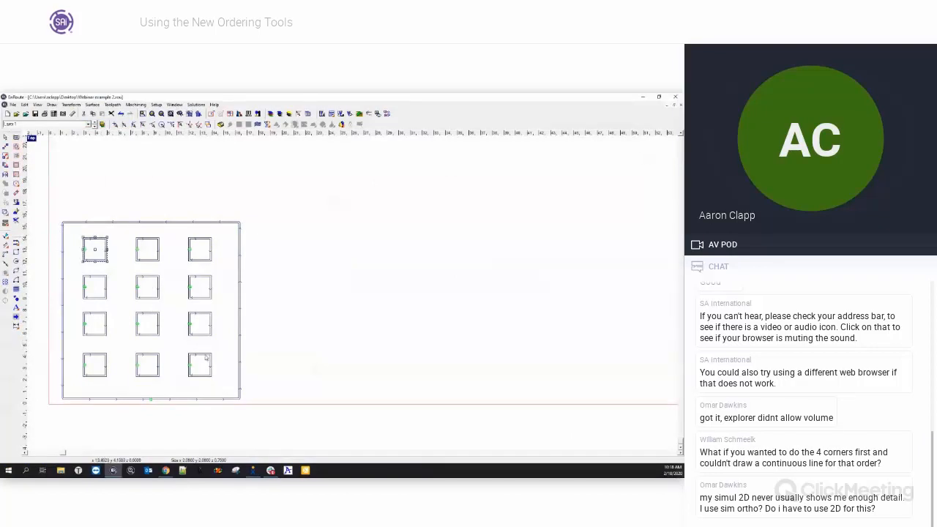
{"action": "left_click", "coordinate": [206, 359], "text": "shift"}
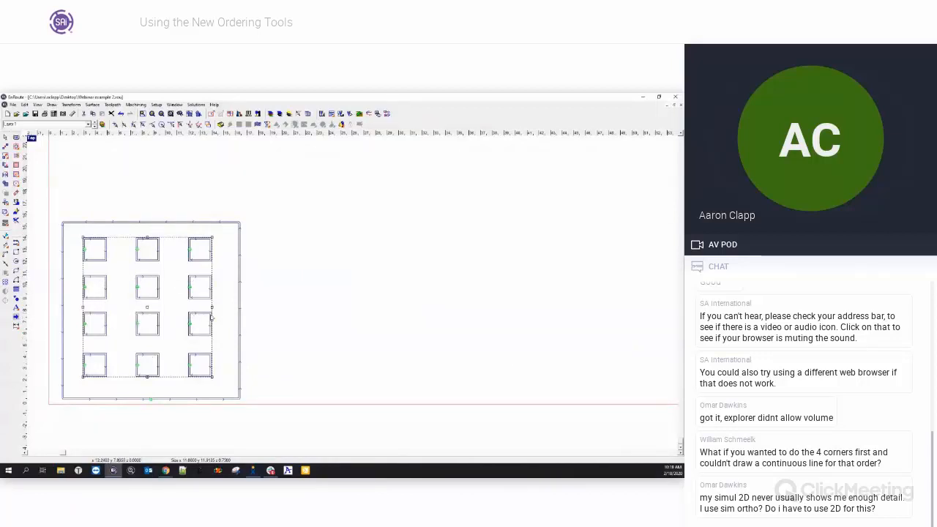
{"action": "left_click", "coordinate": [215, 223]}
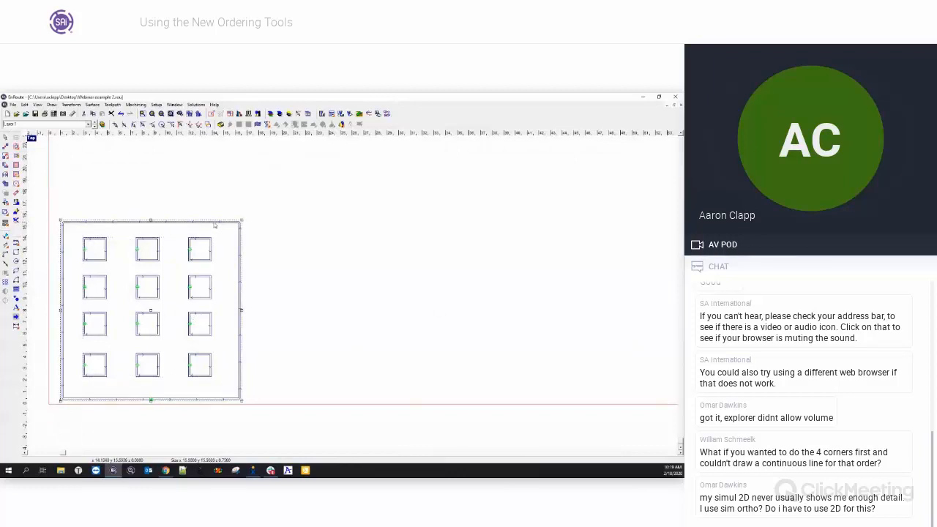
{"action": "left_click", "coordinate": [71, 105]}
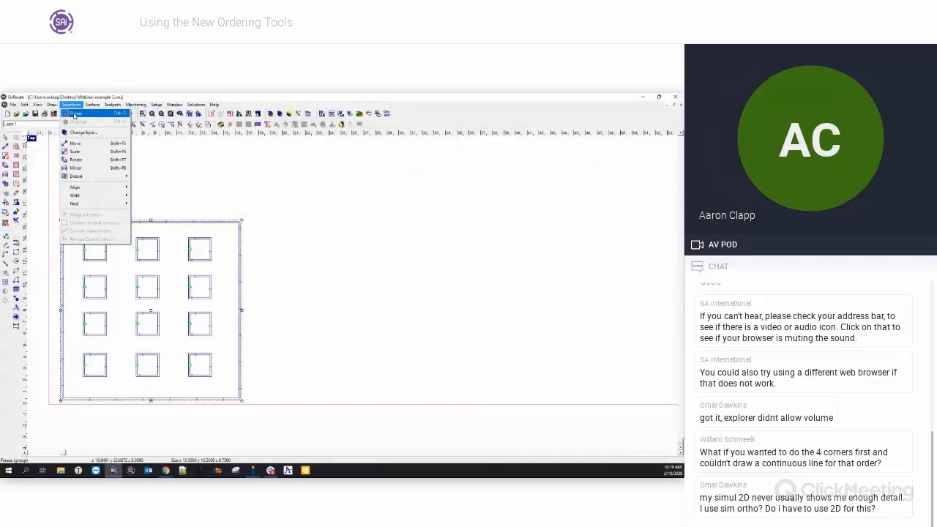
{"action": "left_click", "coordinate": [74, 114]}
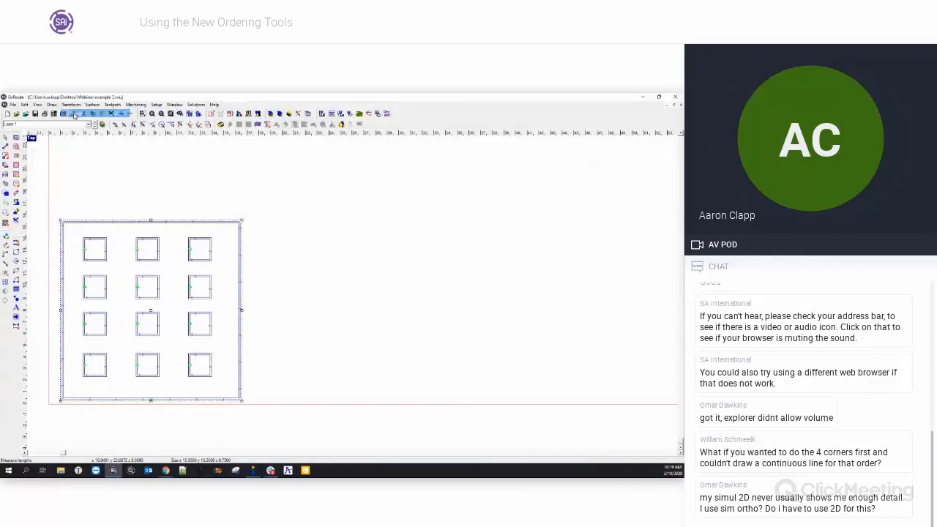
{"action": "left_click", "coordinate": [293, 191]}
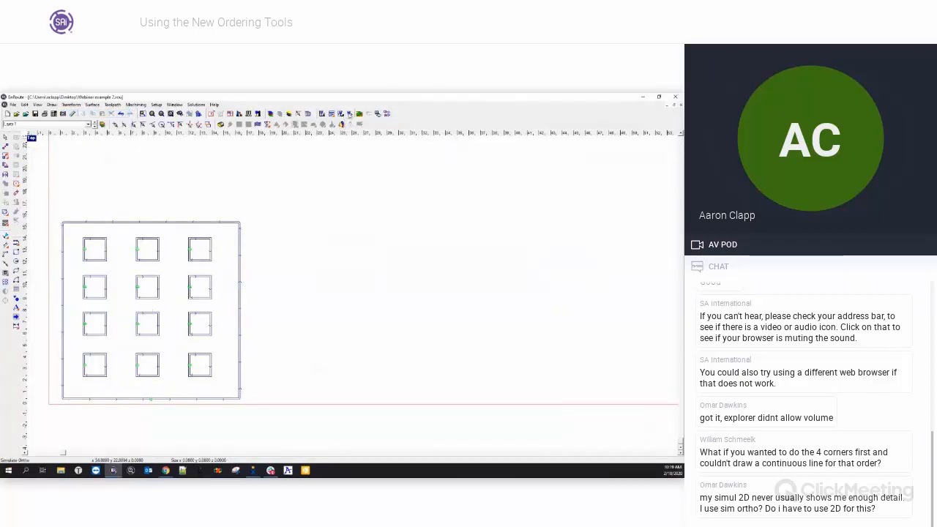
Open the 2D simulation's ordering options for the regrouped plate, set the object order to Rows and update the order.
{"action": "left_click", "coordinate": [343, 117]}
{"action": "left_click_drag", "start_coordinate": [612, 119], "coordinate": [397, 165]}
{"action": "left_click", "coordinate": [447, 177]}
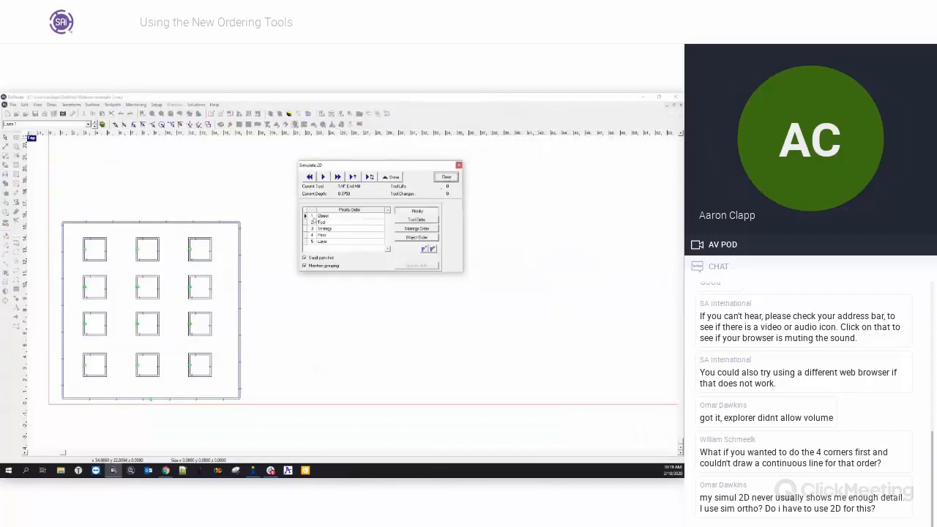
{"action": "left_click", "coordinate": [418, 238]}
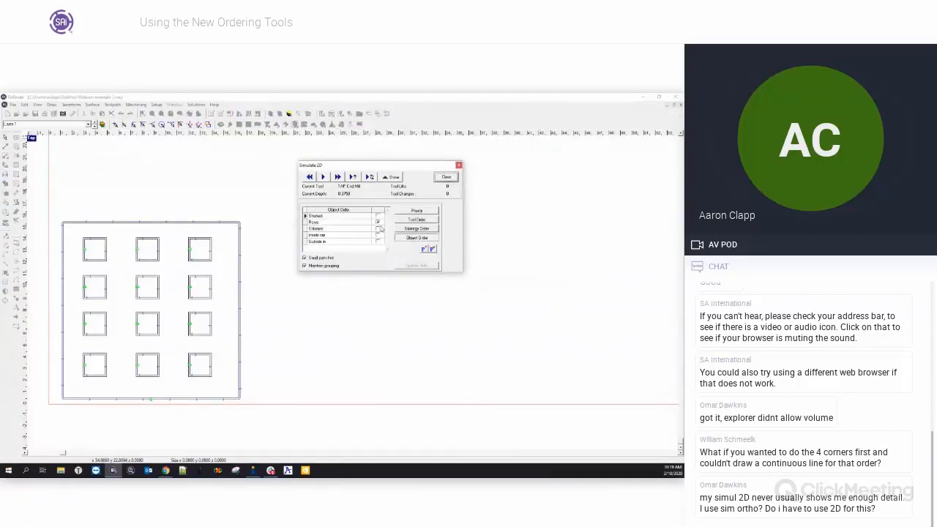
{"action": "left_click", "coordinate": [378, 222]}
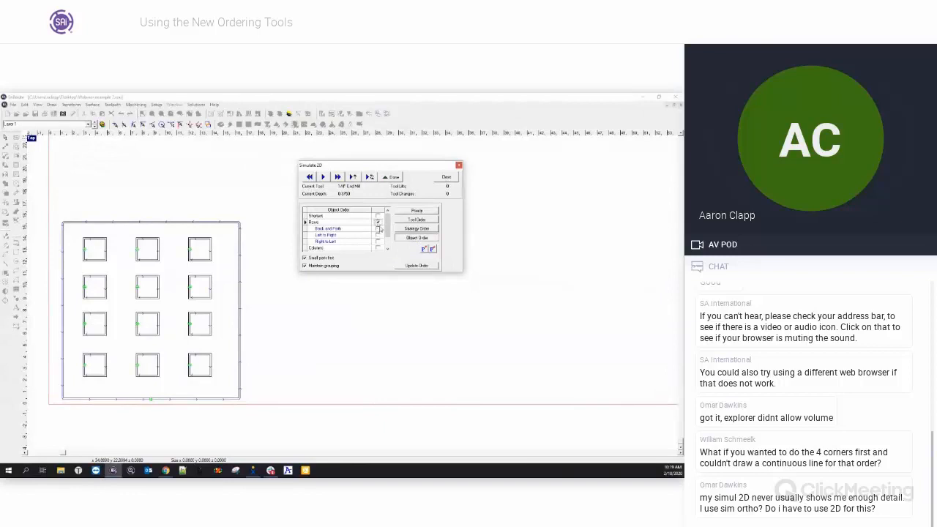
{"action": "left_click", "coordinate": [418, 265]}
Rewind the simulation, step through the regrouped plate's cutting sequence by tool lift up to the outer square, and leave it.
{"action": "left_click", "coordinate": [309, 178]}
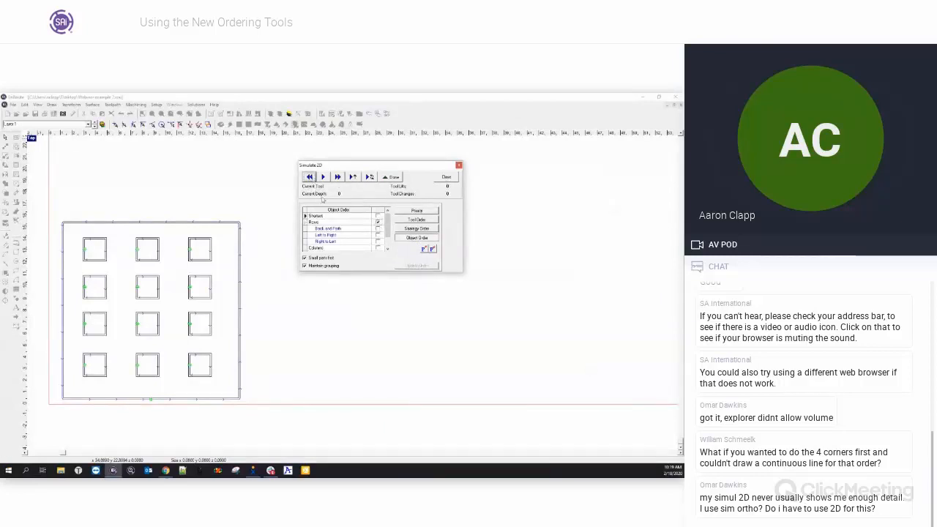
{"action": "left_click", "coordinate": [353, 177]}
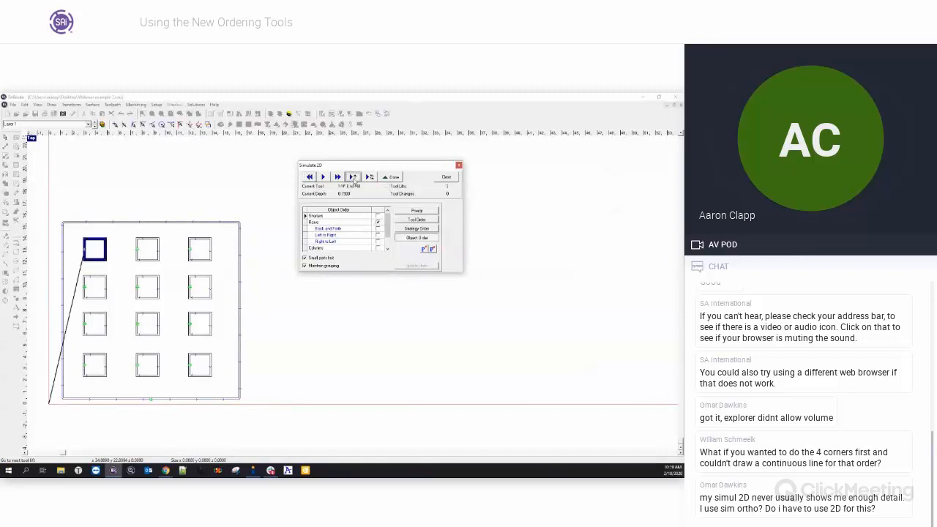
{"action": "left_click", "coordinate": [353, 177]}
{"action": "left_click", "coordinate": [353, 177]}
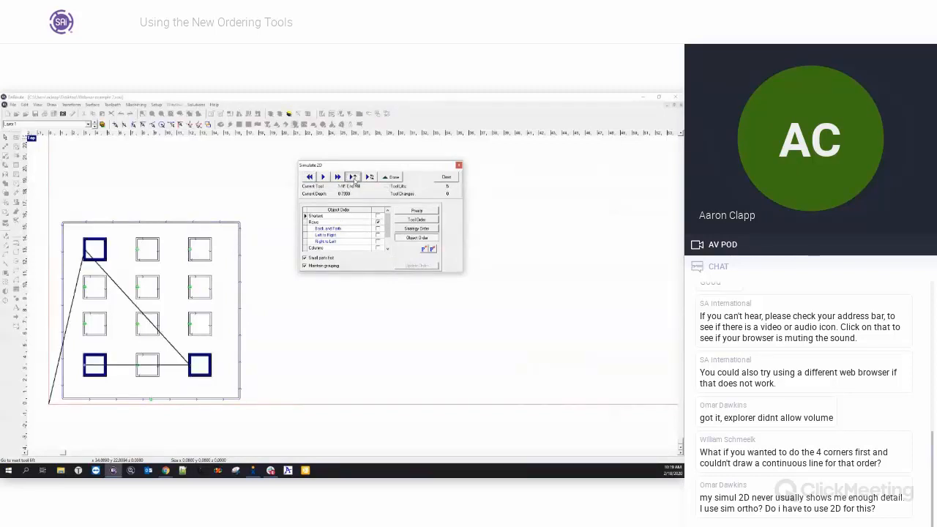
{"action": "left_click", "coordinate": [353, 177]}
{"action": "left_click", "coordinate": [353, 177]}
{"action": "left_click", "coordinate": [353, 177]}
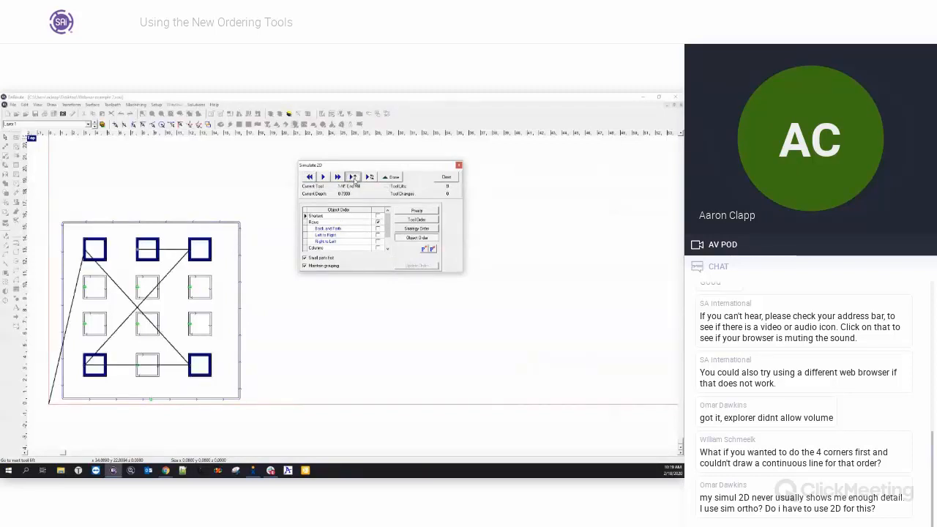
{"action": "left_click", "coordinate": [352, 178]}
{"action": "left_click", "coordinate": [353, 178]}
{"action": "left_click", "coordinate": [352, 178]}
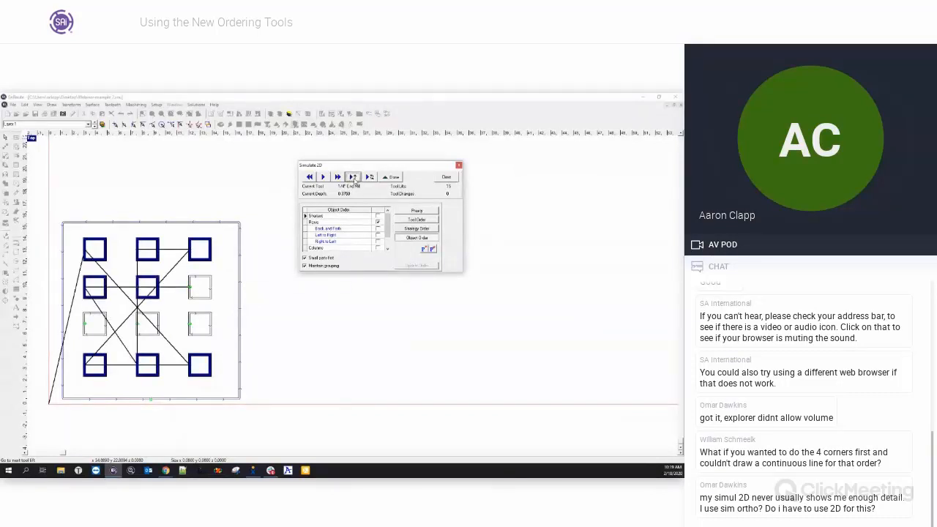
{"action": "left_click", "coordinate": [353, 177]}
{"action": "left_click", "coordinate": [353, 177]}
{"action": "left_click", "coordinate": [353, 178]}
{"action": "left_click", "coordinate": [353, 177]}
{"action": "left_click", "coordinate": [353, 177]}
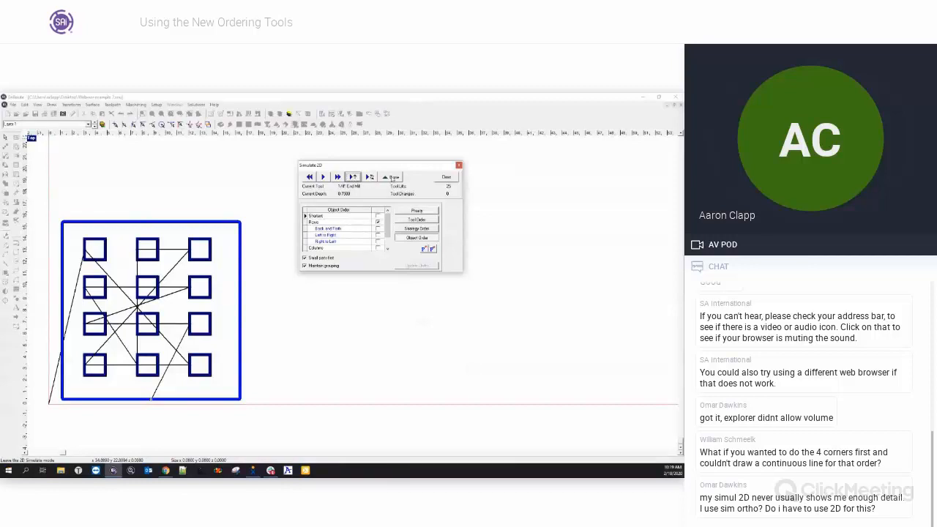
{"action": "left_click", "coordinate": [394, 178]}
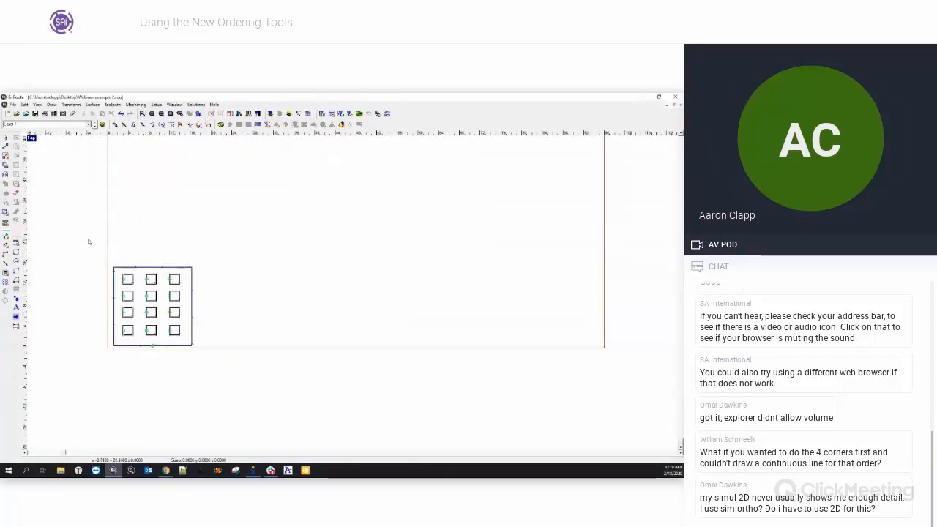
Array the grouped plate into 2 rows and 2 columns and apply the copies.
{"action": "left_click_drag", "start_coordinate": [92, 242], "coordinate": [235, 388]}
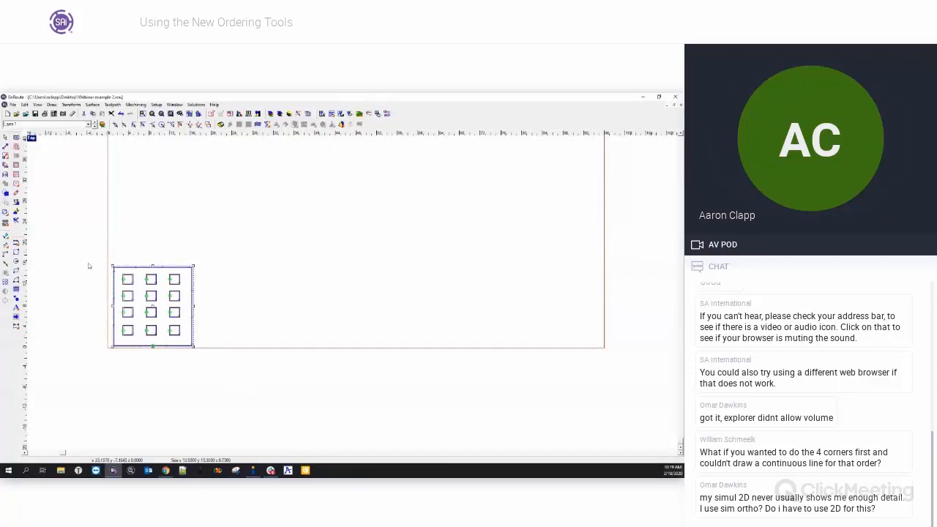
{"action": "left_click", "coordinate": [16, 289]}
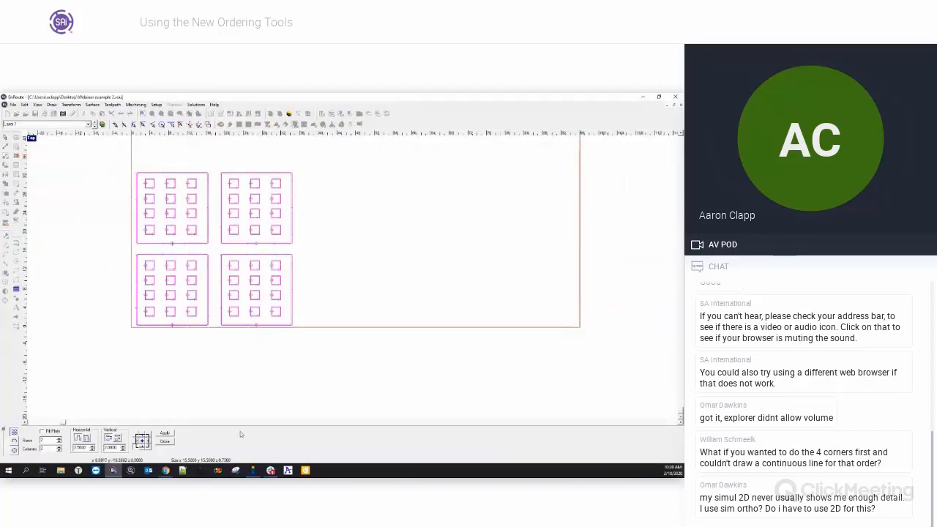
{"action": "left_click", "coordinate": [172, 435]}
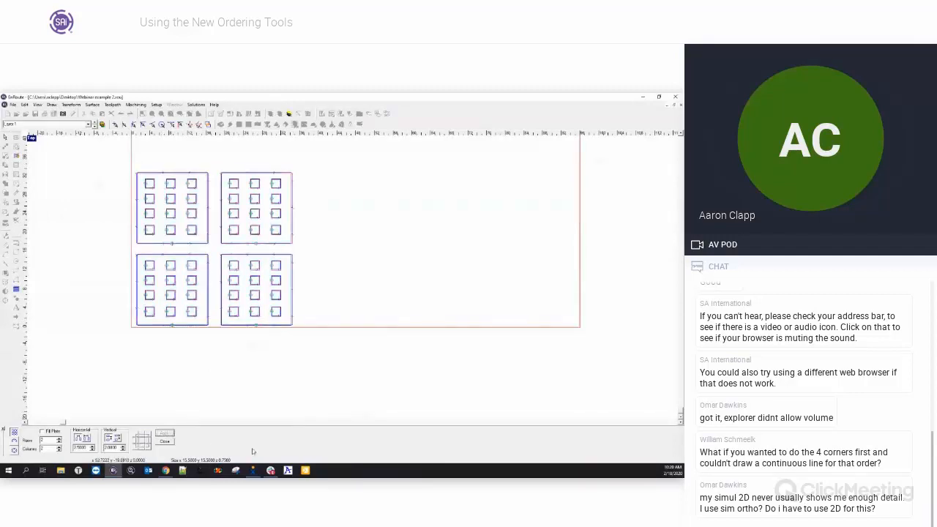
{"action": "left_click", "coordinate": [169, 442]}
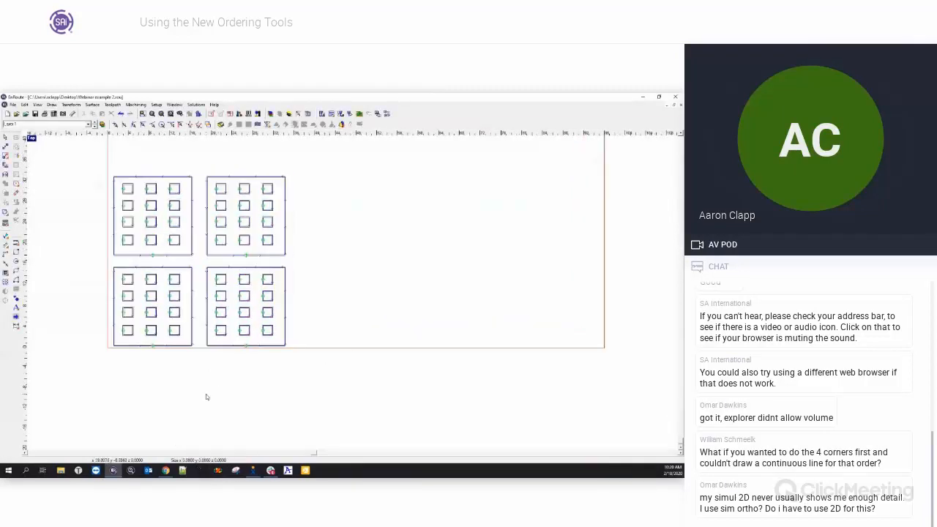
Open the 2D simulation's ordering options for the four plates, set the object order to Rows and update the order.
{"action": "left_click", "coordinate": [340, 115]}
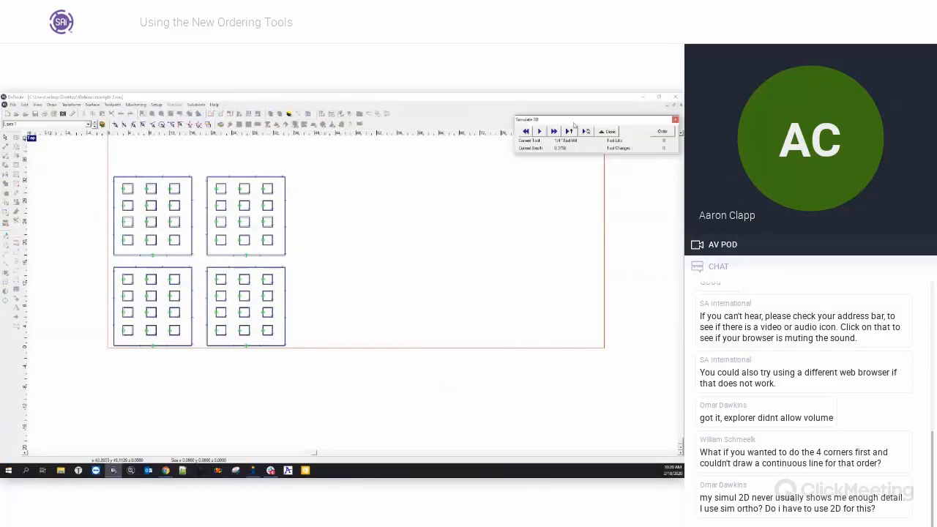
{"action": "left_click_drag", "start_coordinate": [575, 126], "coordinate": [362, 180]}
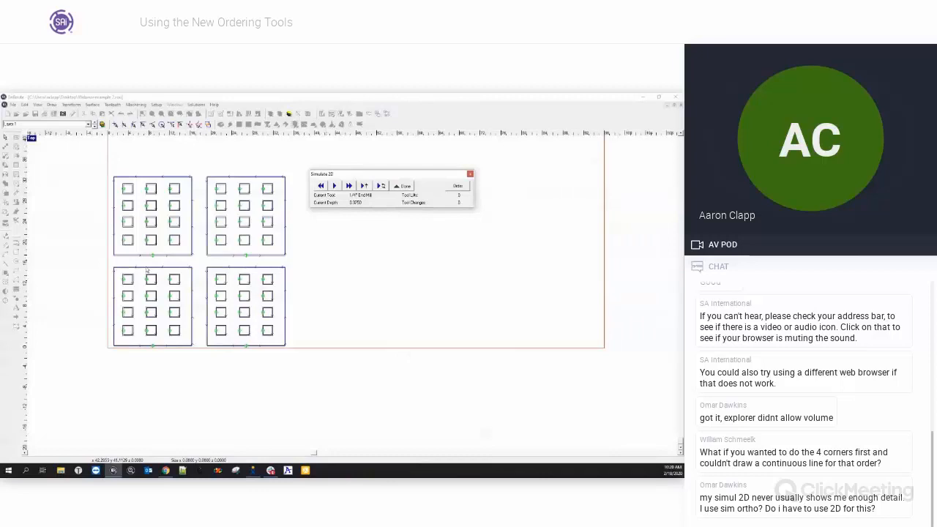
{"action": "left_click", "coordinate": [457, 188]}
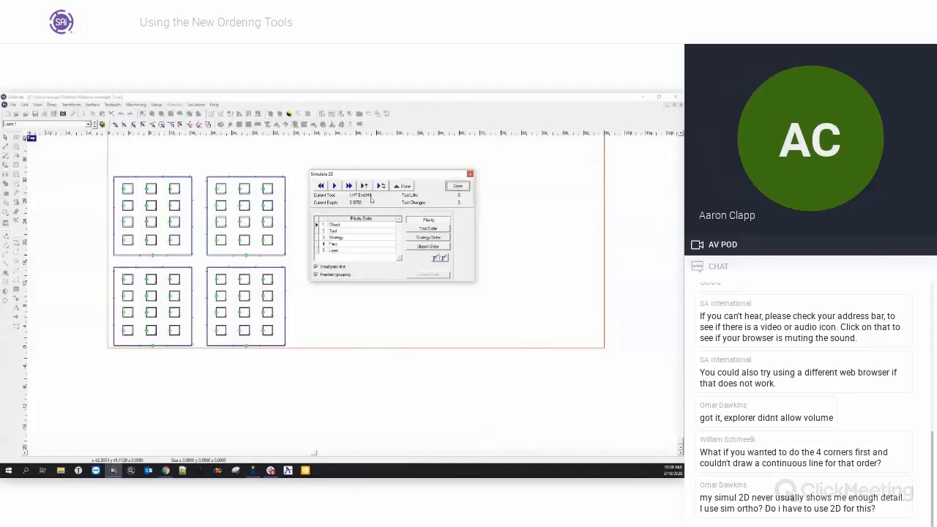
{"action": "left_click", "coordinate": [433, 247]}
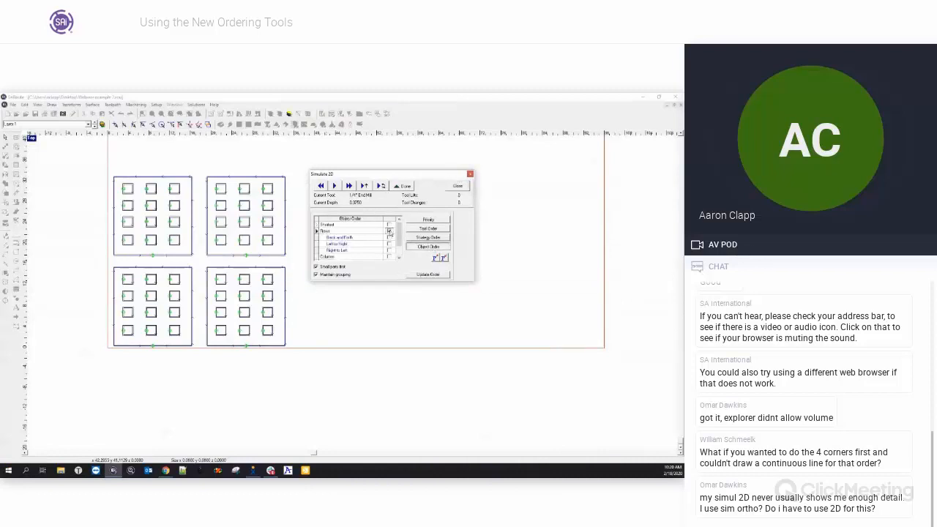
{"action": "left_click", "coordinate": [389, 231]}
{"action": "left_click", "coordinate": [426, 276]}
Rewind and step through the cutting sequence of all four plates by tool lift, collapse the ordering options and leave the simulation.
{"action": "left_click", "coordinate": [320, 186]}
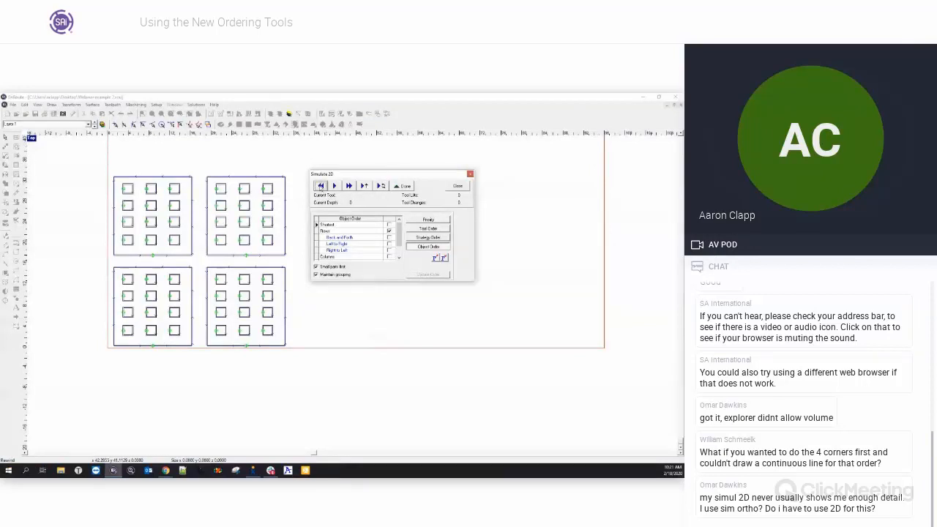
{"action": "left_click", "coordinate": [364, 186]}
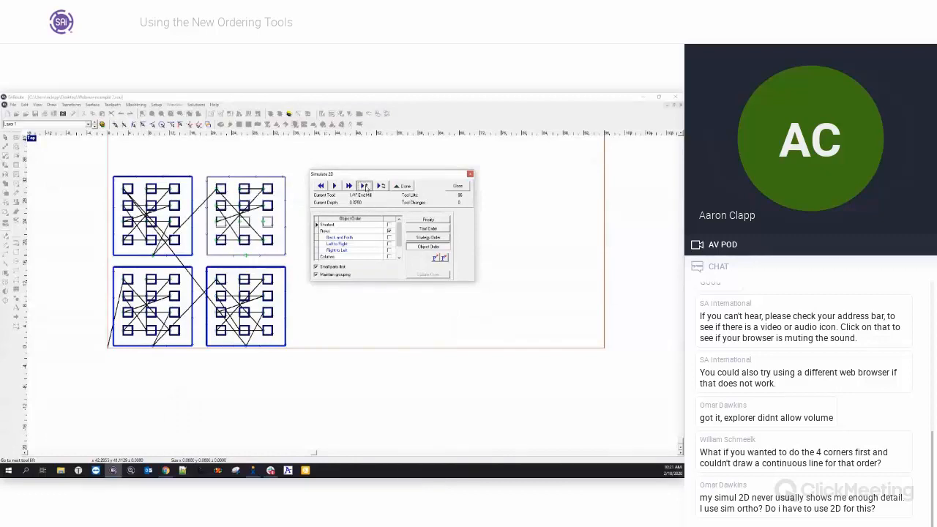
{"action": "left_click", "coordinate": [365, 186]}
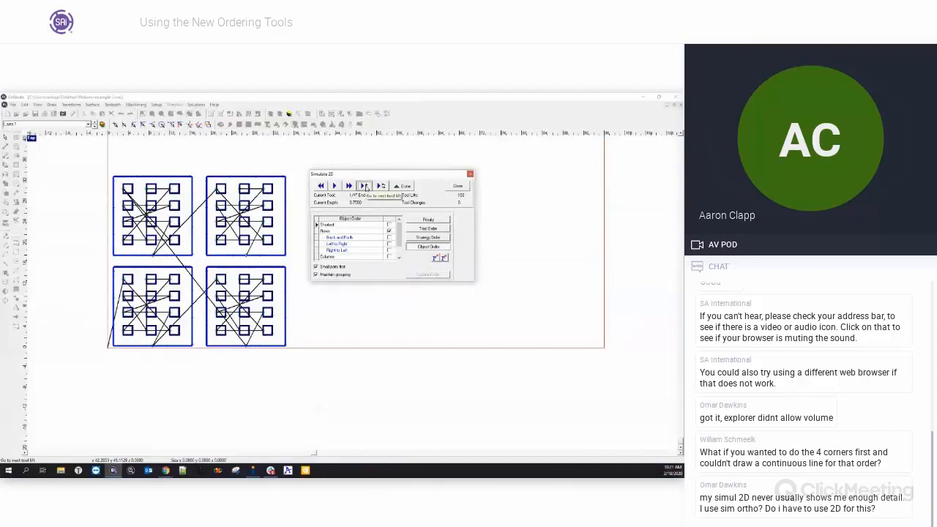
{"action": "left_click", "coordinate": [365, 186]}
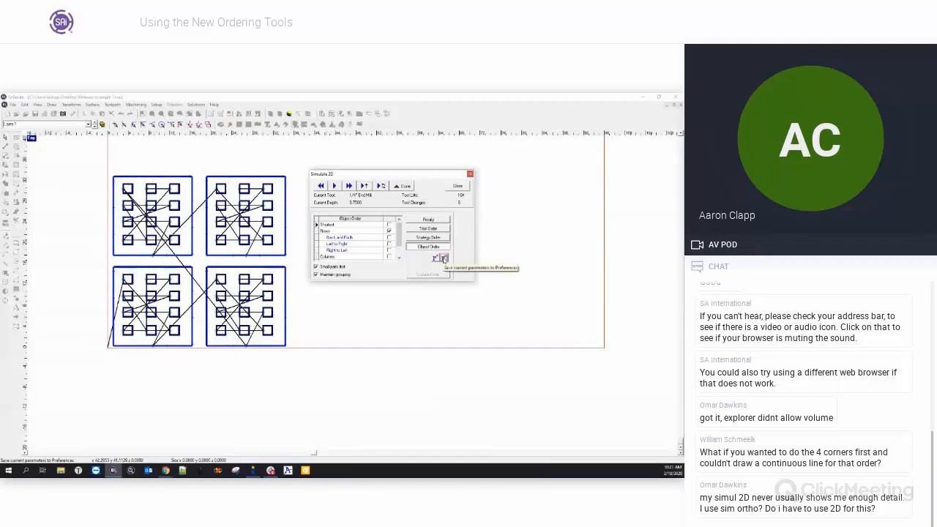
{"action": "left_click", "coordinate": [457, 187]}
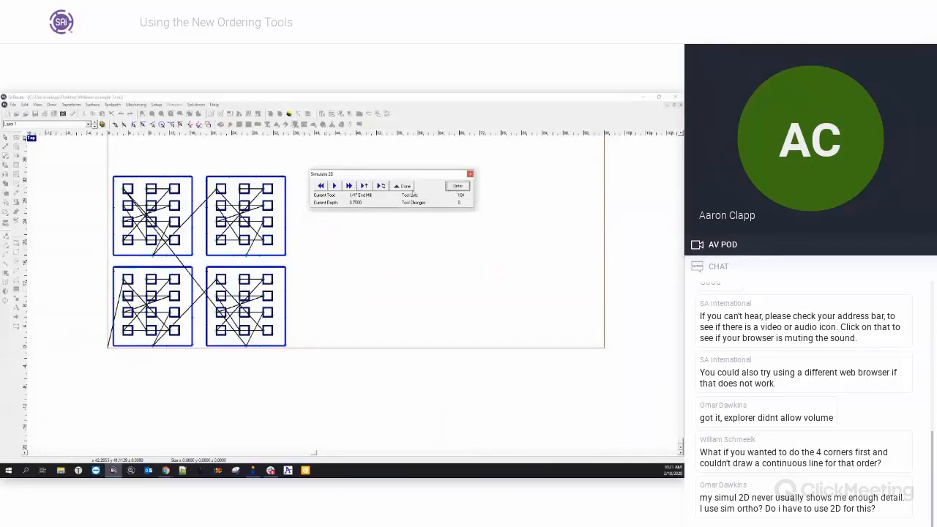
{"action": "left_click", "coordinate": [402, 186]}
Open the Output dialog, review its priority and object order settings, and close it without outputting.
{"action": "left_click", "coordinate": [156, 104]}
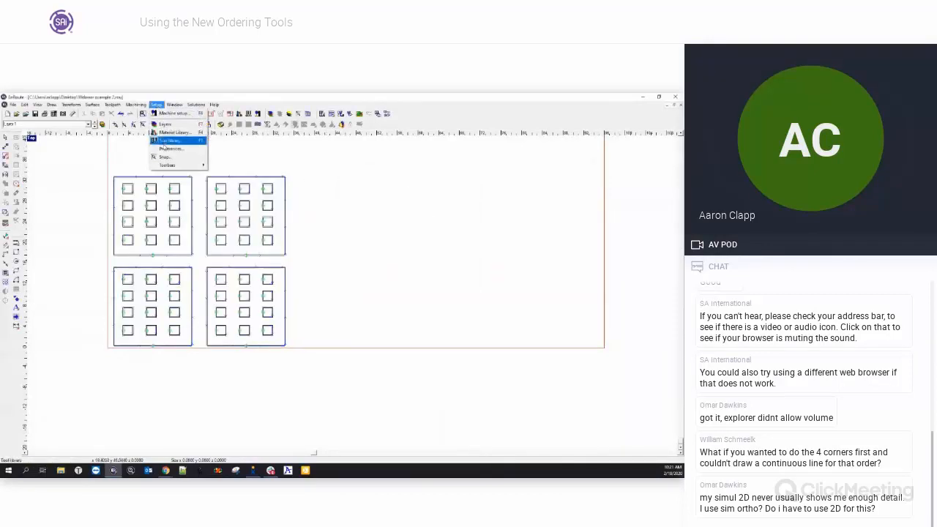
{"action": "mouse_move", "coordinate": [168, 165]}
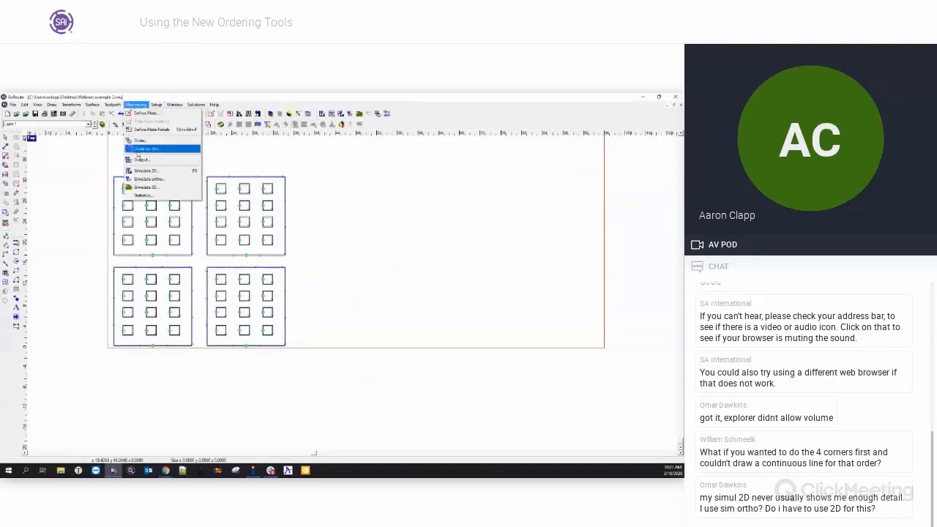
{"action": "left_click", "coordinate": [158, 158]}
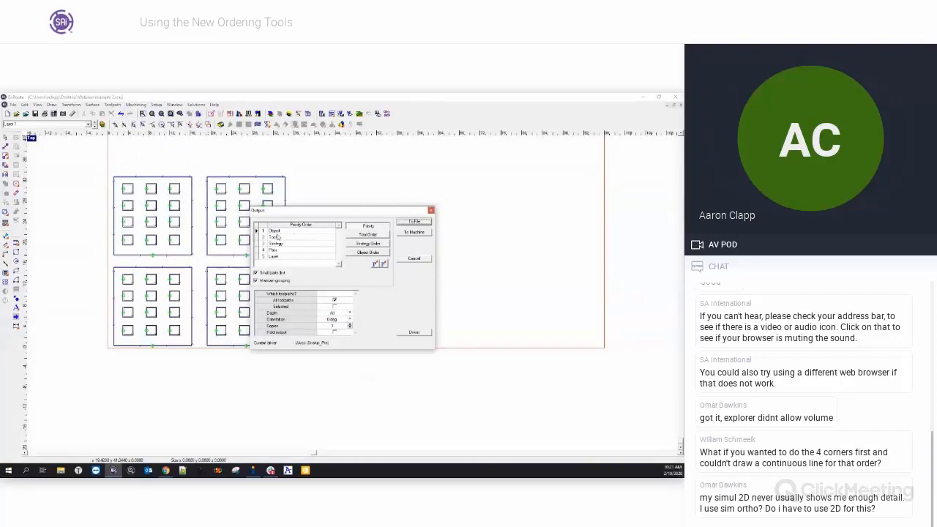
{"action": "left_click", "coordinate": [364, 253]}
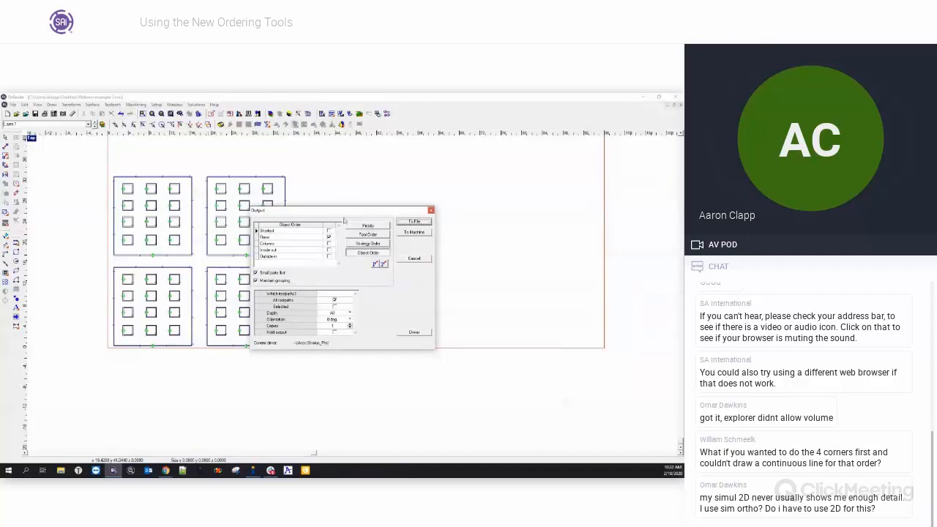
{"action": "left_click_drag", "start_coordinate": [349, 211], "coordinate": [447, 207]}
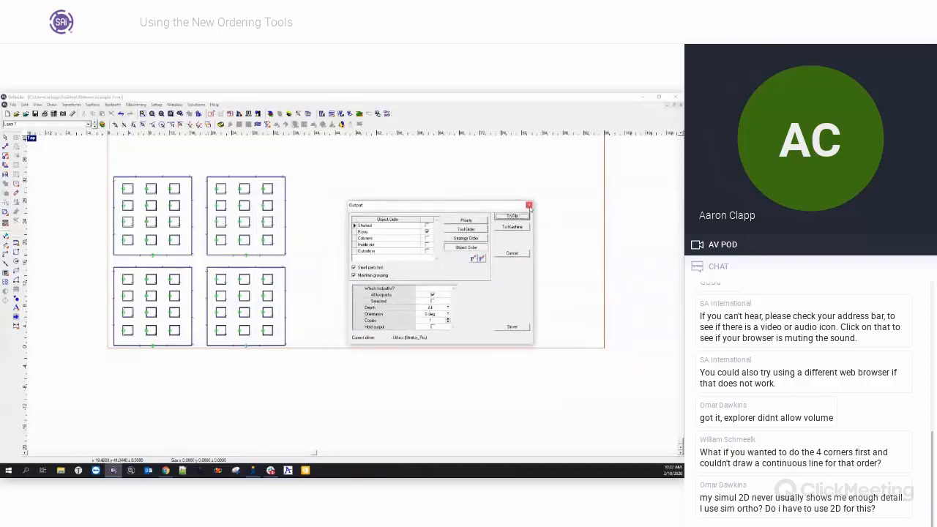
{"action": "left_click", "coordinate": [529, 206]}
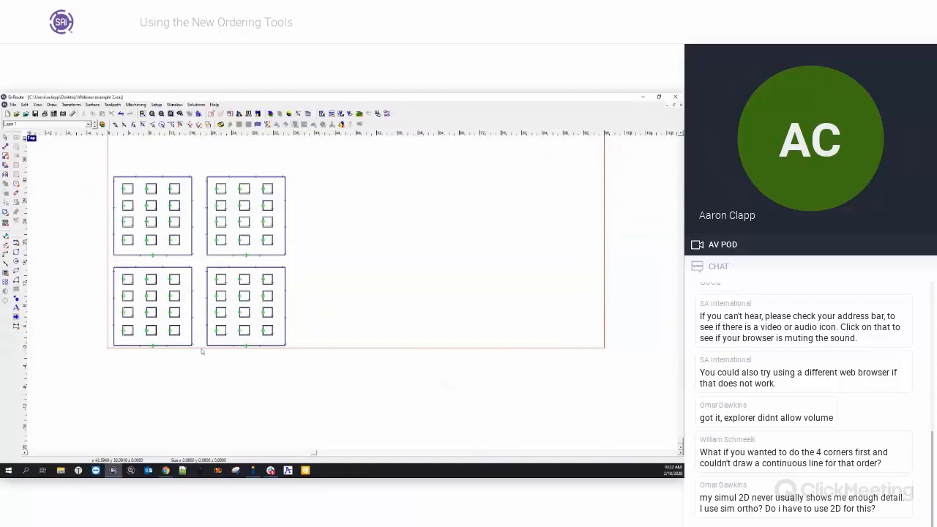
Select all four plates, and switch to the other open drawing, Webinar example.
{"action": "left_click_drag", "start_coordinate": [105, 164], "coordinate": [364, 373]}
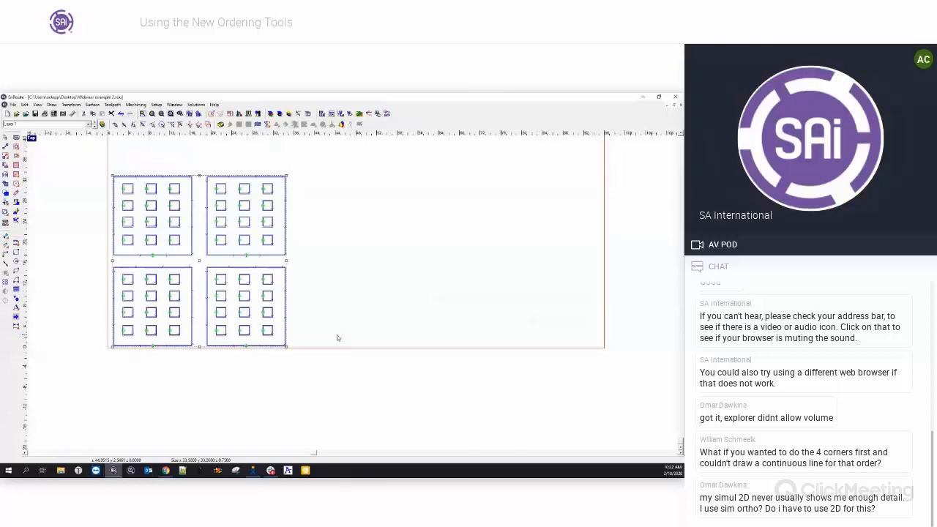
{"action": "left_click", "coordinate": [174, 105]}
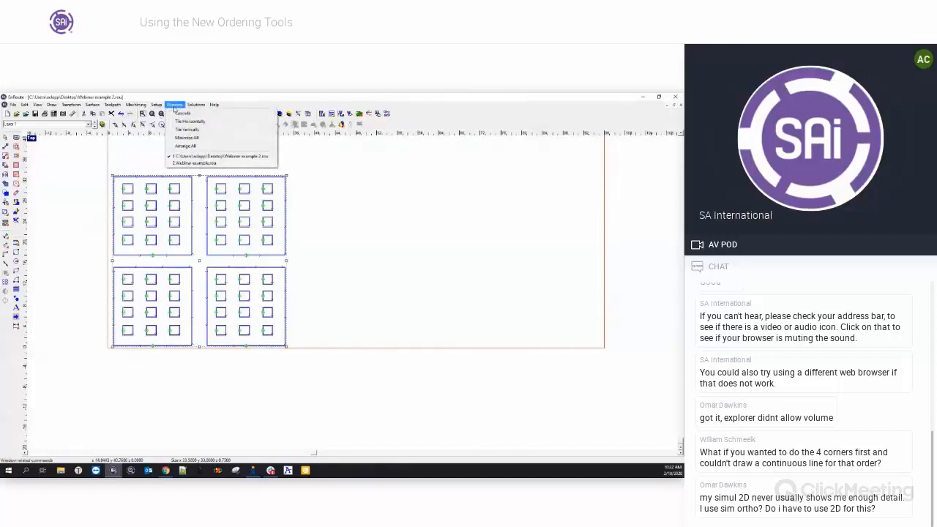
{"action": "left_click", "coordinate": [177, 163]}
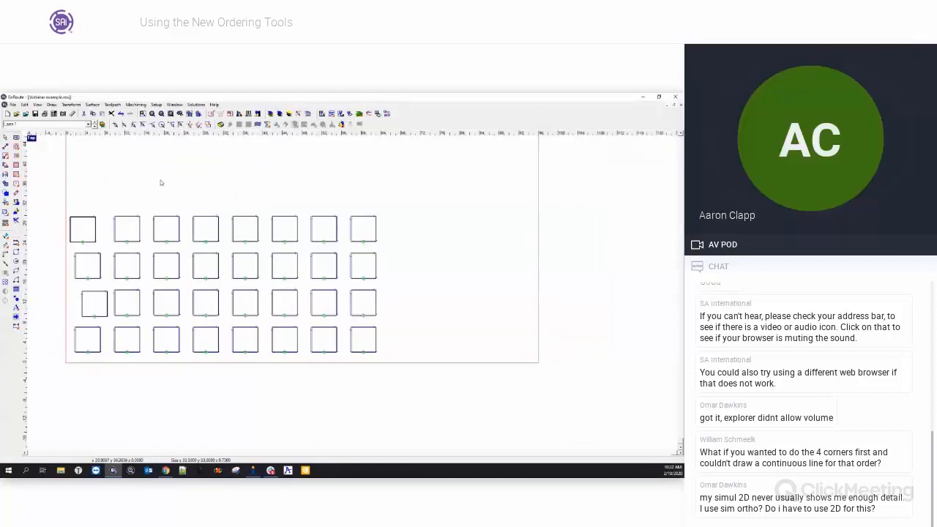
Undo the earlier moves of the first-column squares so the column is aligned again.
{"action": "left_click_drag", "start_coordinate": [65, 183], "coordinate": [107, 355]}
{"action": "left_click", "coordinate": [110, 316]}
{"action": "key", "text": "Tab"}
{"action": "key", "text": "Tab"}
{"action": "key", "text": "Tab"}
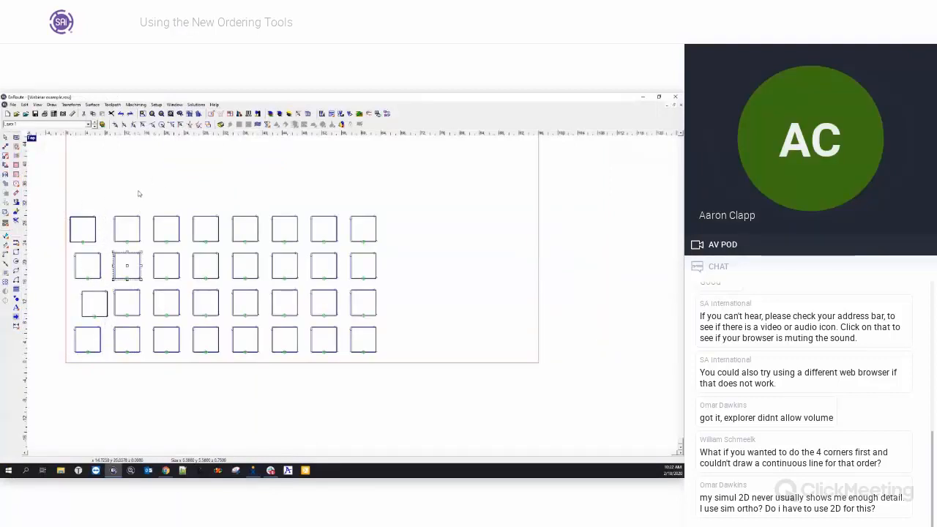
{"action": "key", "text": "ctrl+z"}
{"action": "key", "text": "ctrl+z"}
{"action": "key", "text": "ctrl+z"}
{"action": "key", "text": "ctrl+z"}
{"action": "key", "text": "ctrl+z"}
{"action": "key", "text": "ctrl+z"}
{"action": "key", "text": "ctrl+z"}
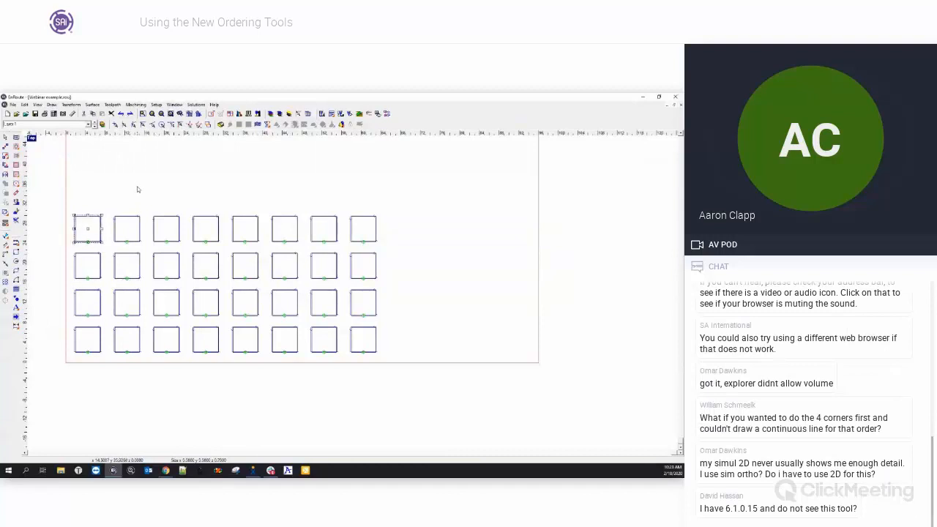
Delete all the squares in the fourth to eighth columns of the grid.
{"action": "left_click", "coordinate": [137, 189]}
{"action": "left_click_drag", "start_coordinate": [184, 184], "coordinate": [399, 361]}
{"action": "key", "text": "Delete"}
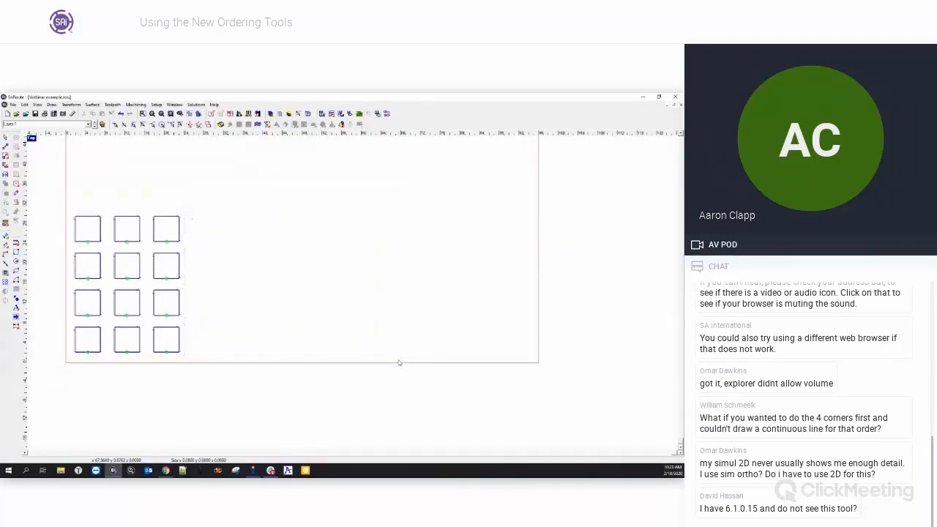
Try to draw a freehand order line looping through the four corner squares first and then the remaining squares of the grid.
{"action": "left_click", "coordinate": [386, 114]}
{"action": "mouse_move", "coordinate": [87, 186]}
{"action": "left_mouse_down"}
{"action": "mouse_move", "coordinate": [77, 237]}
{"action": "mouse_move", "coordinate": [48, 282]}
{"action": "mouse_move", "coordinate": [53, 336]}
{"action": "mouse_move", "coordinate": [86, 349]}
{"action": "mouse_move", "coordinate": [111, 385]}
{"action": "mouse_move", "coordinate": [176, 383]}
{"action": "mouse_move", "coordinate": [168, 347]}
{"action": "mouse_move", "coordinate": [212, 320]}
{"action": "mouse_move", "coordinate": [224, 248]}
{"action": "mouse_move", "coordinate": [184, 203]}
{"action": "mouse_move", "coordinate": [165, 257]}
{"action": "mouse_move", "coordinate": [169, 303]}
{"action": "mouse_move", "coordinate": [132, 301]}
{"action": "mouse_move", "coordinate": [128, 333]}
{"action": "mouse_move", "coordinate": [86, 286]}
{"action": "mouse_move", "coordinate": [130, 266]}
{"action": "mouse_move", "coordinate": [129, 188]}
{"action": "left_mouse_up"}
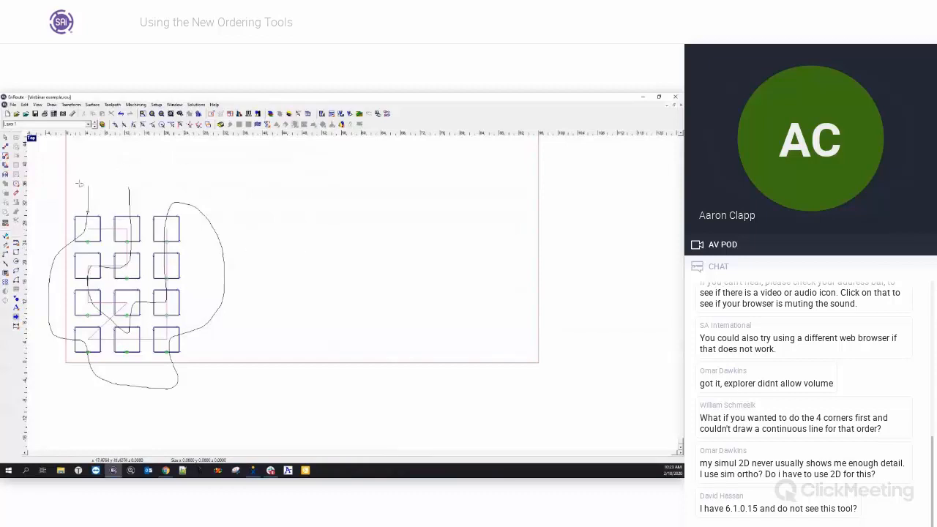
{"action": "left_click_drag", "start_coordinate": [78, 192], "coordinate": [82, 228]}
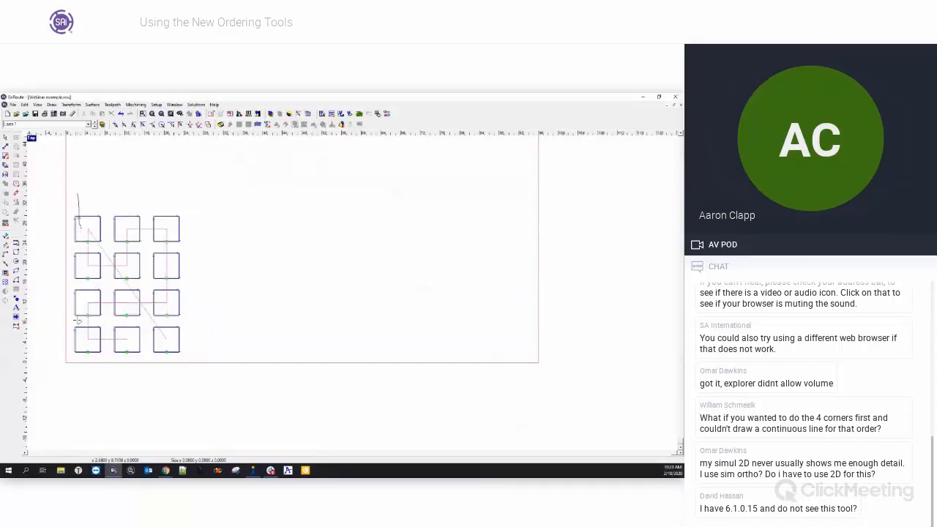
{"action": "left_click_drag", "start_coordinate": [77, 320], "coordinate": [79, 344]}
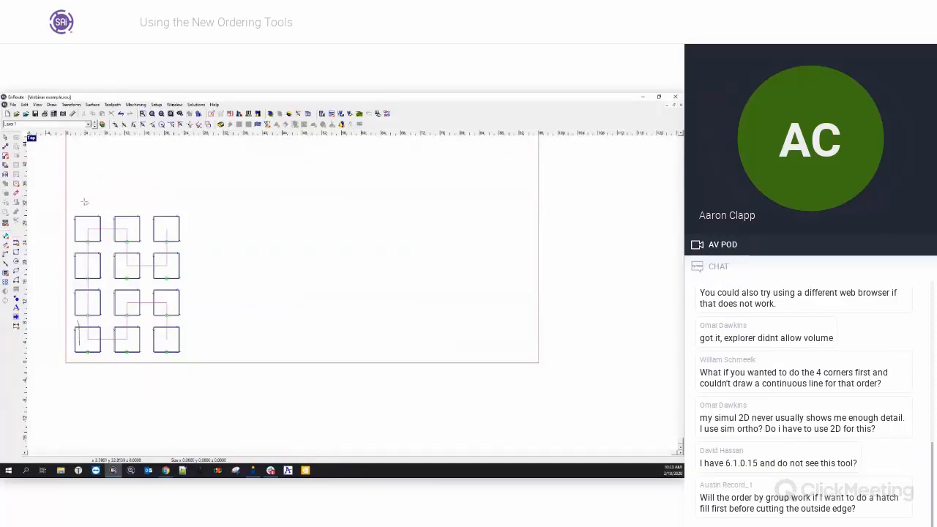
Redraw the freehand order line around the outside of the four corner squares and through the remaining squares, ending at the bottom-middle square.
{"action": "left_click_drag", "start_coordinate": [86, 189], "coordinate": [87, 224]}
{"action": "mouse_move", "coordinate": [86, 224]}
{"action": "left_mouse_down"}
{"action": "mouse_move", "coordinate": [40, 277]}
{"action": "mouse_move", "coordinate": [42, 306]}
{"action": "mouse_move", "coordinate": [81, 340]}
{"action": "left_mouse_up"}
{"action": "mouse_move", "coordinate": [82, 339]}
{"action": "left_mouse_down"}
{"action": "mouse_move", "coordinate": [119, 381]}
{"action": "mouse_move", "coordinate": [154, 372]}
{"action": "mouse_move", "coordinate": [181, 339]}
{"action": "mouse_move", "coordinate": [196, 339]}
{"action": "mouse_move", "coordinate": [227, 250]}
{"action": "mouse_move", "coordinate": [190, 230]}
{"action": "mouse_move", "coordinate": [170, 234]}
{"action": "mouse_move", "coordinate": [167, 301]}
{"action": "mouse_move", "coordinate": [133, 297]}
{"action": "mouse_move", "coordinate": [130, 306]}
{"action": "left_mouse_up"}
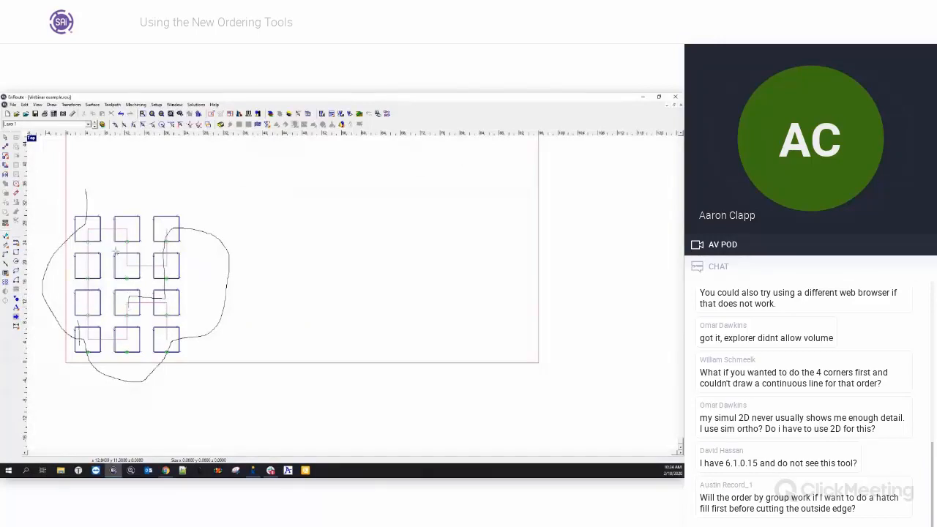
{"action": "mouse_move", "coordinate": [85, 181]}
{"action": "left_mouse_down"}
{"action": "mouse_move", "coordinate": [48, 322]}
{"action": "mouse_move", "coordinate": [154, 377]}
{"action": "mouse_move", "coordinate": [221, 273]}
{"action": "mouse_move", "coordinate": [208, 235]}
{"action": "mouse_move", "coordinate": [157, 227]}
{"action": "mouse_move", "coordinate": [89, 264]}
{"action": "mouse_move", "coordinate": [150, 269]}
{"action": "mouse_move", "coordinate": [106, 326]}
{"action": "mouse_move", "coordinate": [126, 339]}
{"action": "left_mouse_up"}
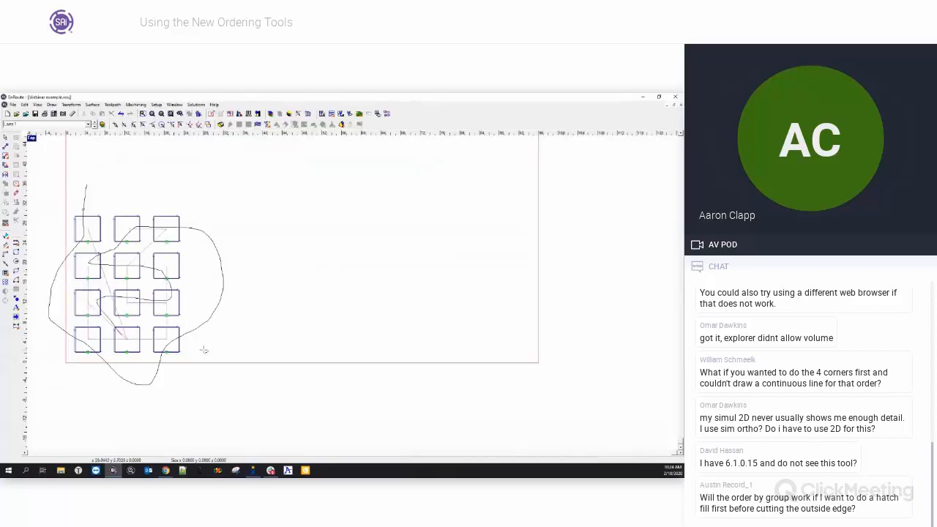
{"action": "left_click", "coordinate": [290, 206]}
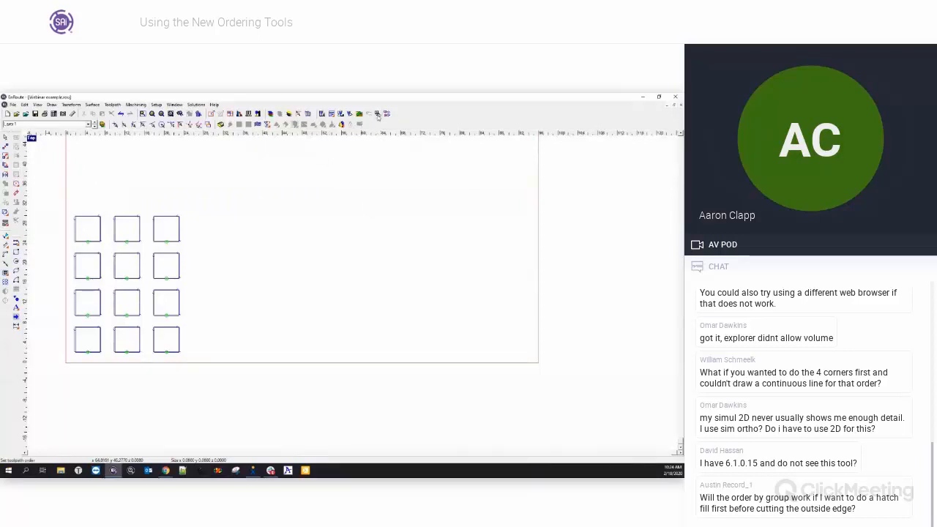
{"action": "left_click", "coordinate": [378, 115]}
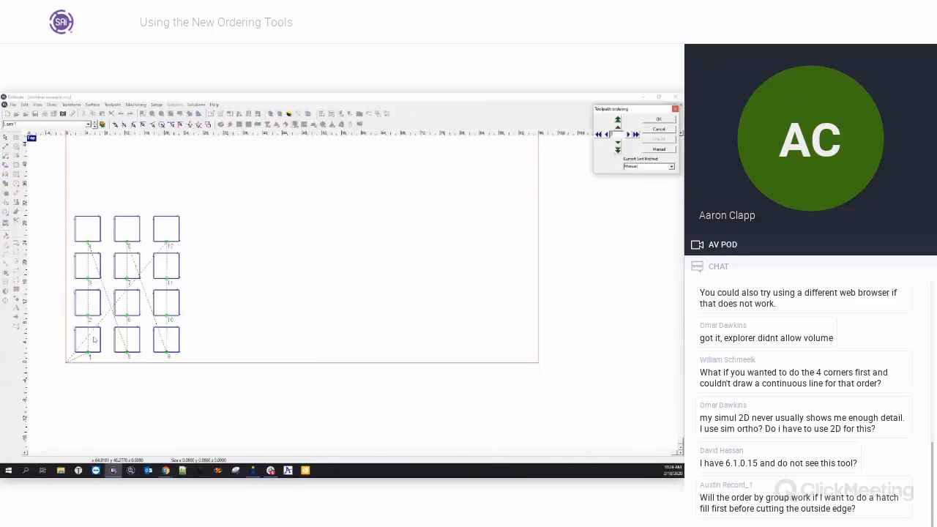
{"action": "left_click", "coordinate": [85, 220]}
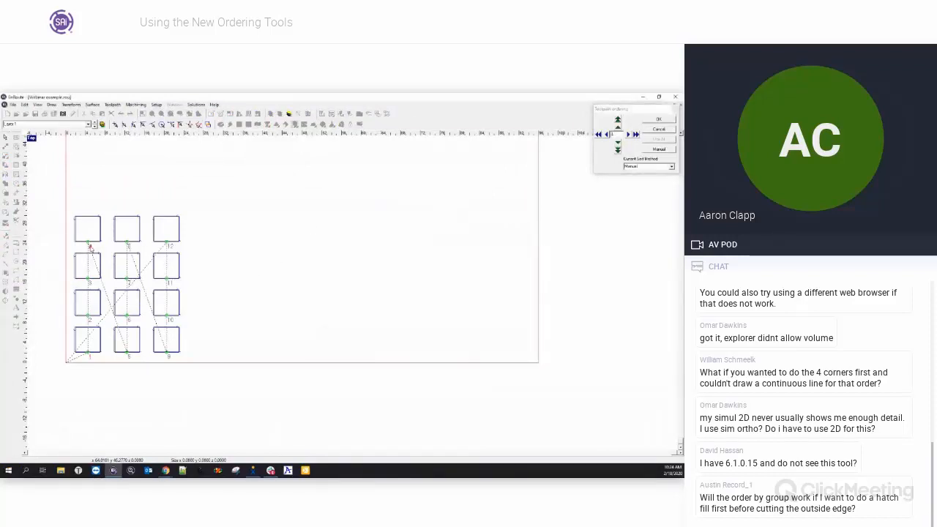
{"action": "left_click", "coordinate": [607, 135]}
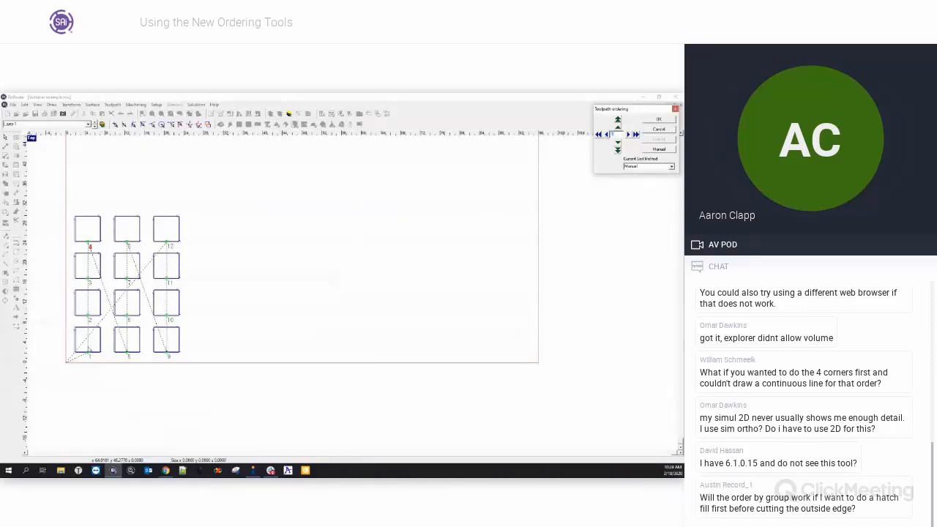
{"action": "left_click", "coordinate": [92, 356]}
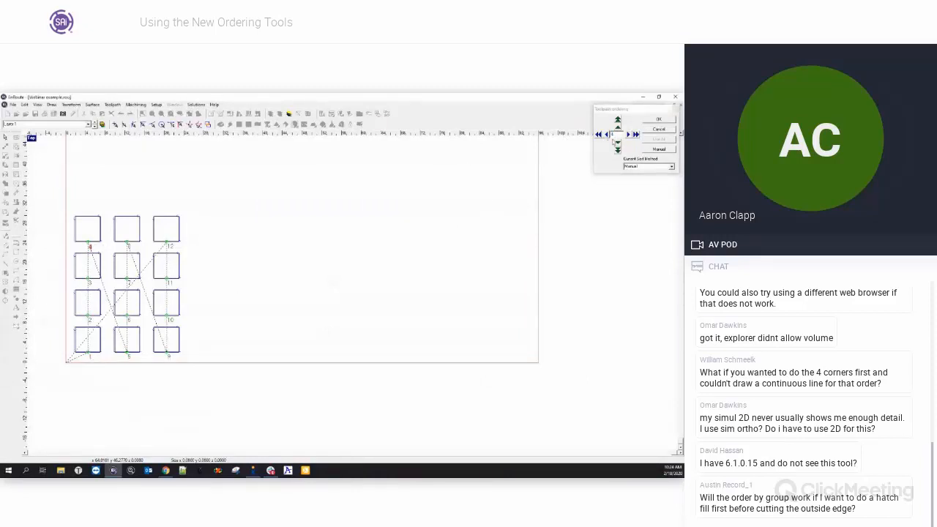
{"action": "left_click", "coordinate": [605, 135]}
{"action": "key", "text": "Escape"}
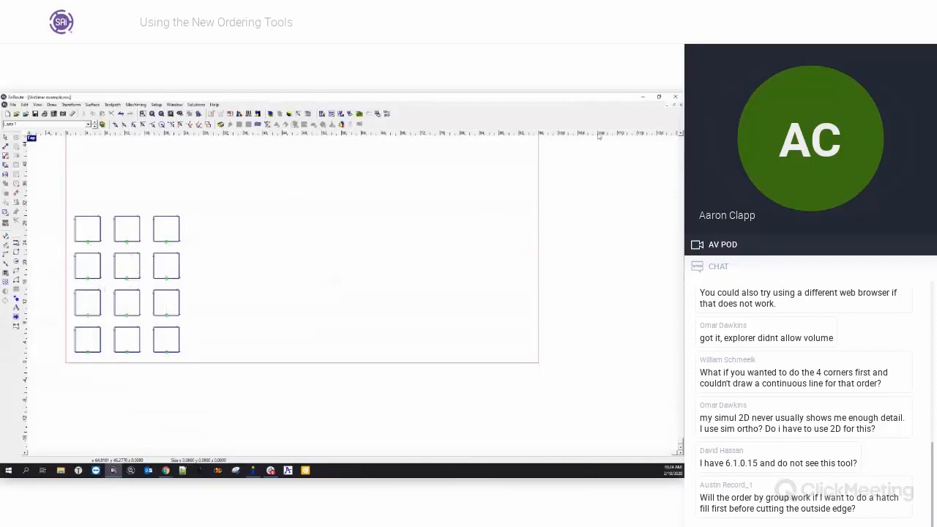
Select all twelve squares and manually order the corners first: top-left, bottom-left, bottom-right, top-right.
{"action": "left_click", "coordinate": [85, 233]}
{"action": "left_click_drag", "start_coordinate": [61, 183], "coordinate": [195, 358]}
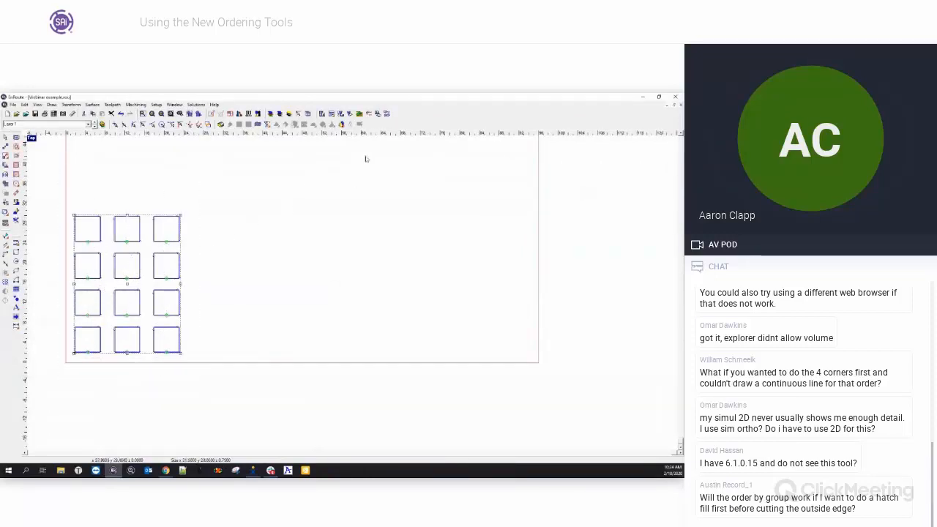
{"action": "left_click", "coordinate": [377, 115]}
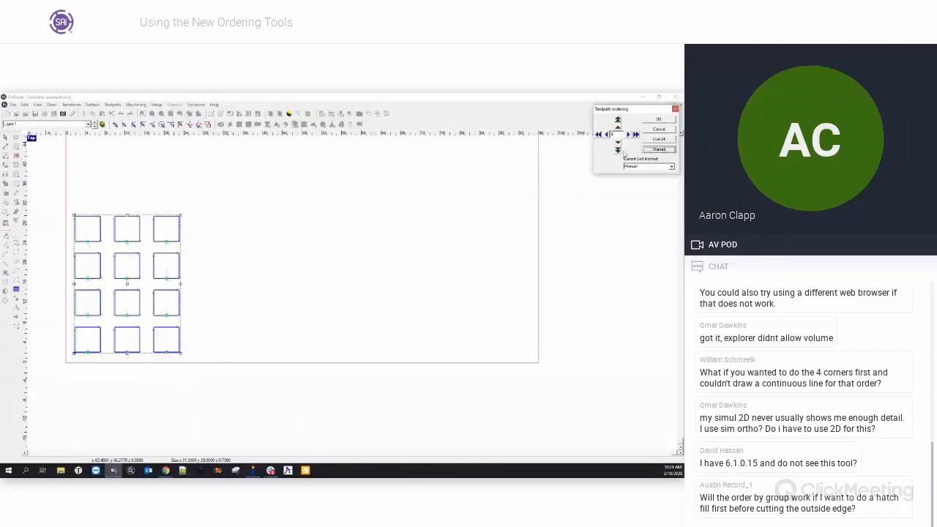
{"action": "left_click_drag", "start_coordinate": [89, 233], "coordinate": [88, 355]}
{"action": "left_click", "coordinate": [173, 354]}
{"action": "left_click", "coordinate": [169, 219]}
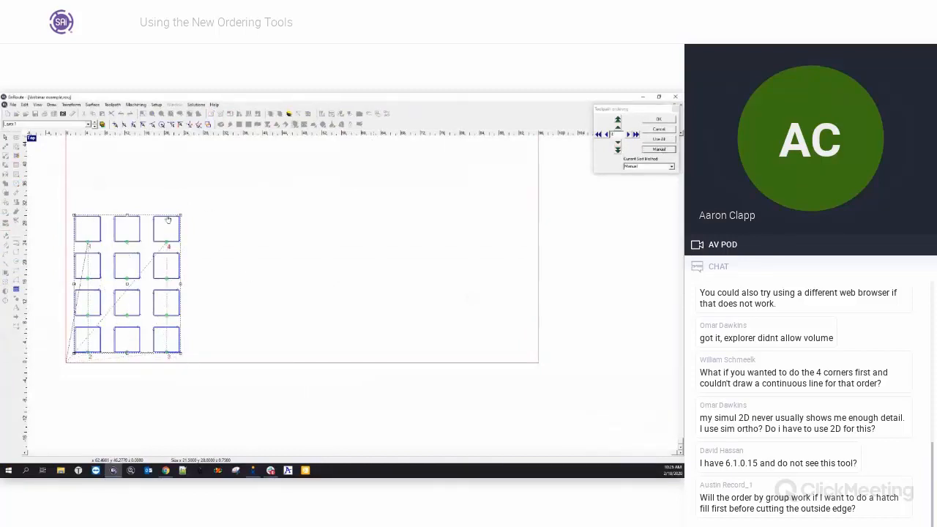
Order the remaining eight squares manually, starting at the top-middle square and ending at the second-row middle square, and accept the toolpath order.
{"action": "left_click", "coordinate": [126, 218]}
{"action": "left_click", "coordinate": [97, 265]}
{"action": "left_click", "coordinate": [100, 301]}
{"action": "left_click", "coordinate": [115, 312]}
{"action": "left_click", "coordinate": [124, 342]}
{"action": "left_click", "coordinate": [155, 313]}
{"action": "left_click", "coordinate": [157, 274]}
{"action": "left_click", "coordinate": [138, 274]}
{"action": "scroll", "coordinate": [234, 237], "scroll_direction": "down", "scroll_amount": 2}
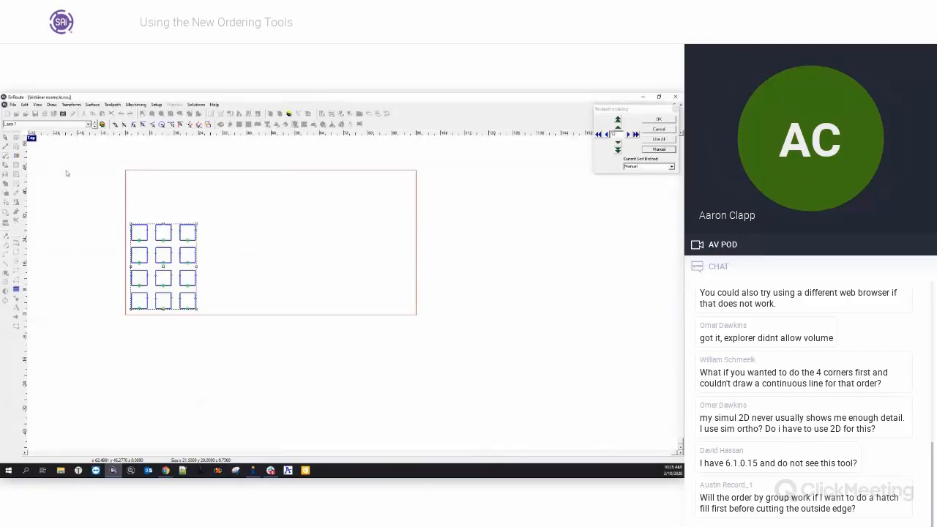
{"action": "left_click", "coordinate": [659, 139]}
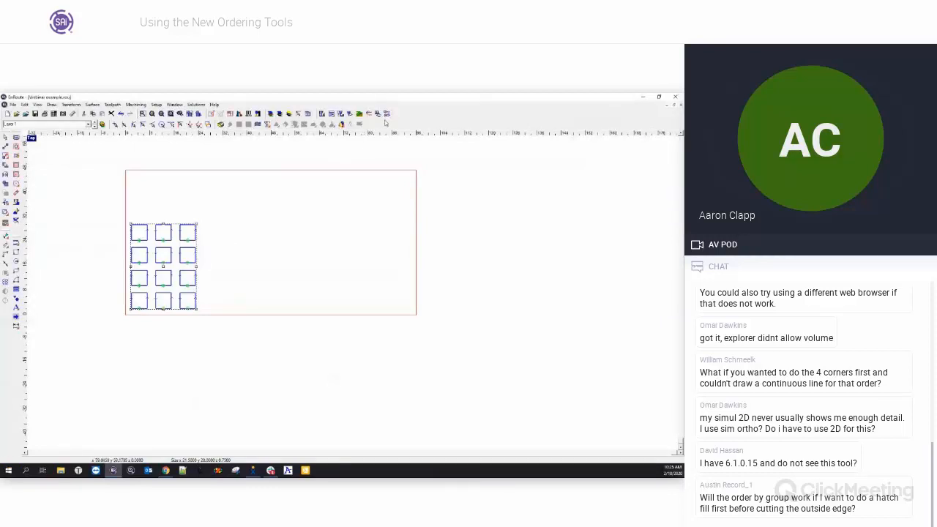
Draw a freehand order line down the first column, along the bottom row and looping across the empty sheet, and clear the selection.
{"action": "left_click", "coordinate": [388, 116]}
{"action": "mouse_move", "coordinate": [136, 180]}
{"action": "left_mouse_down"}
{"action": "mouse_move", "coordinate": [137, 300]}
{"action": "mouse_move", "coordinate": [393, 305]}
{"action": "mouse_move", "coordinate": [410, 265]}
{"action": "mouse_move", "coordinate": [412, 188]}
{"action": "mouse_move", "coordinate": [189, 181]}
{"action": "mouse_move", "coordinate": [165, 221]}
{"action": "mouse_move", "coordinate": [165, 268]}
{"action": "mouse_move", "coordinate": [306, 271]}
{"action": "mouse_move", "coordinate": [369, 245]}
{"action": "mouse_move", "coordinate": [301, 217]}
{"action": "mouse_move", "coordinate": [196, 217]}
{"action": "left_mouse_up"}
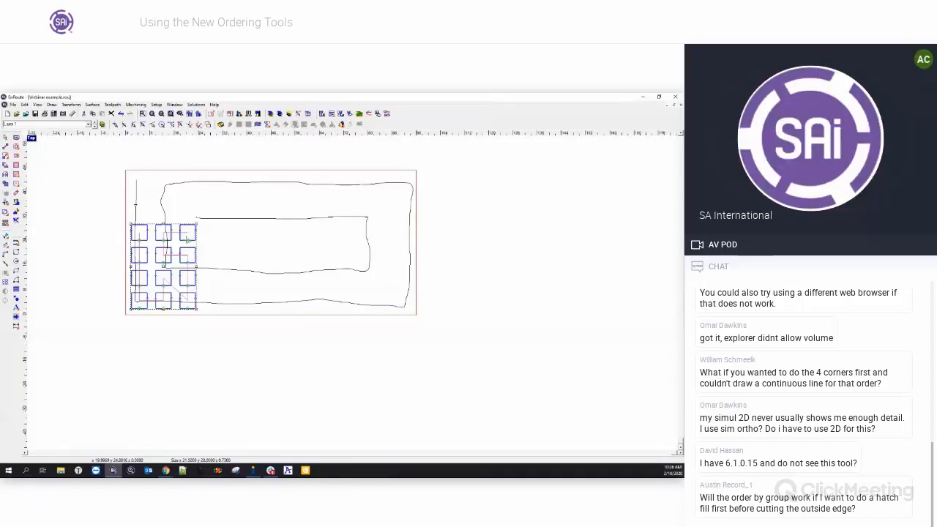
{"action": "left_click", "coordinate": [446, 233]}
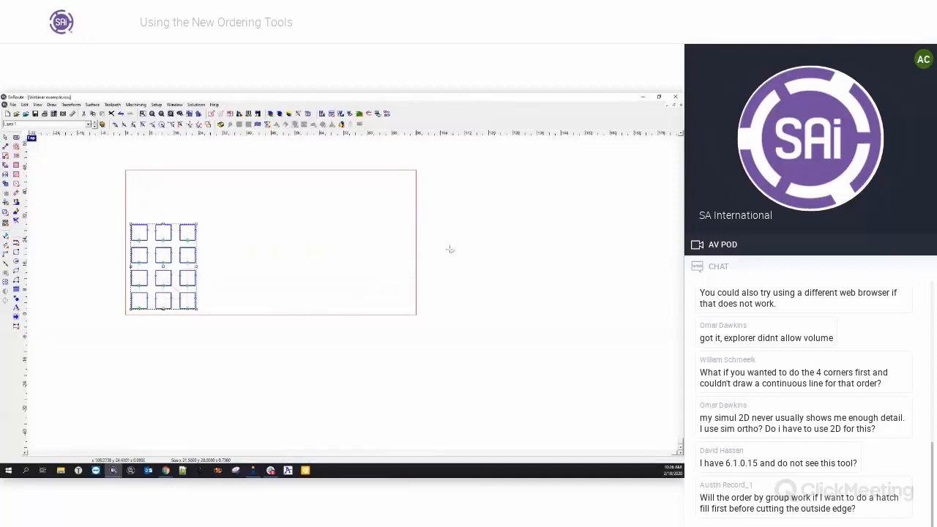
{"action": "left_click", "coordinate": [111, 205]}
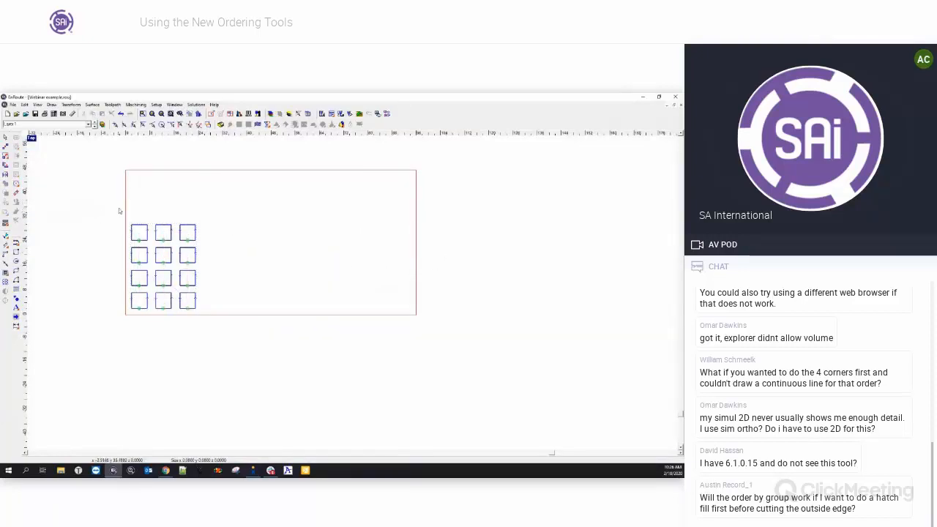
Draw a serpentine order line down the first column, up the second and down the third.
{"action": "scroll", "coordinate": [104, 250], "scroll_direction": "up", "scroll_amount": 2}
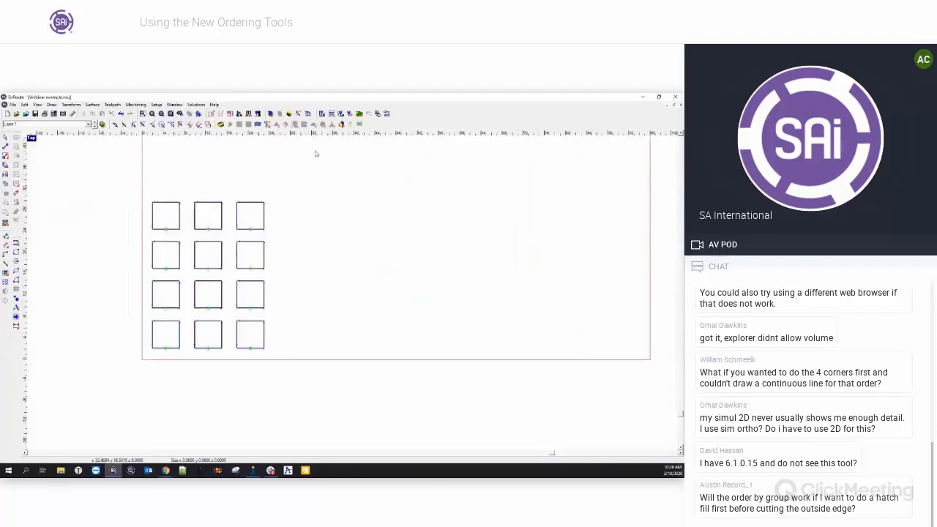
{"action": "mouse_move", "coordinate": [161, 178]}
{"action": "left_mouse_down"}
{"action": "mouse_move", "coordinate": [169, 359]}
{"action": "mouse_move", "coordinate": [209, 337]}
{"action": "mouse_move", "coordinate": [222, 168]}
{"action": "mouse_move", "coordinate": [253, 301]}
{"action": "mouse_move", "coordinate": [255, 380]}
{"action": "left_mouse_up"}
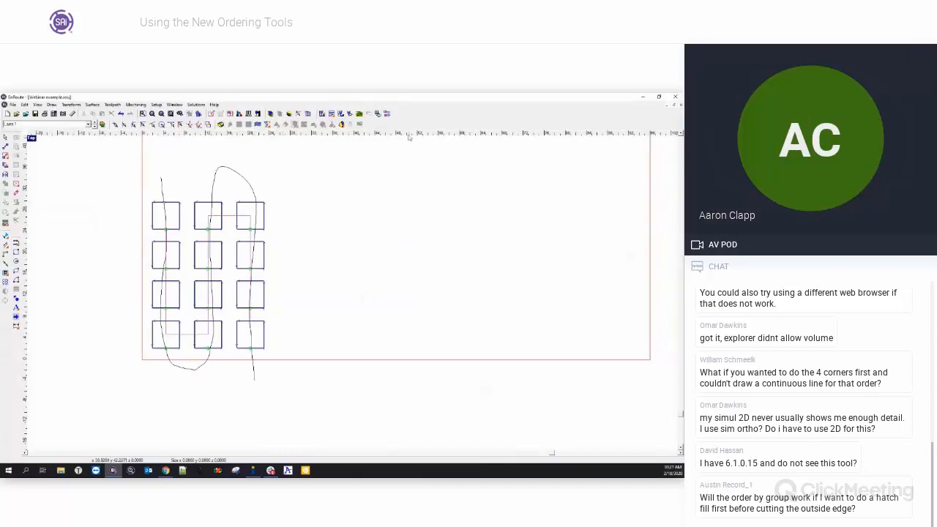
{"action": "left_click", "coordinate": [329, 248]}
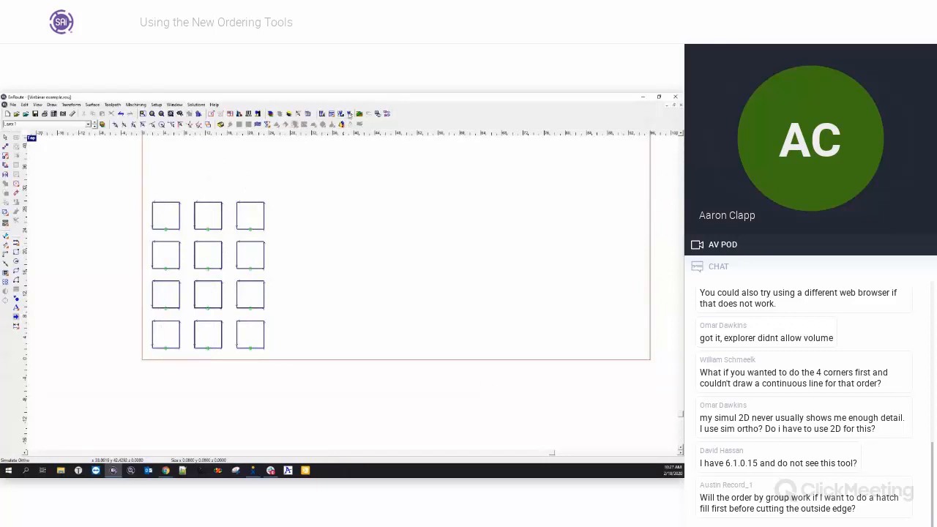
Simulate the cutting in Simulate Ortho with the object order settings shown, playing through the first column's squares before closing the simulation.
{"action": "left_click", "coordinate": [349, 115]}
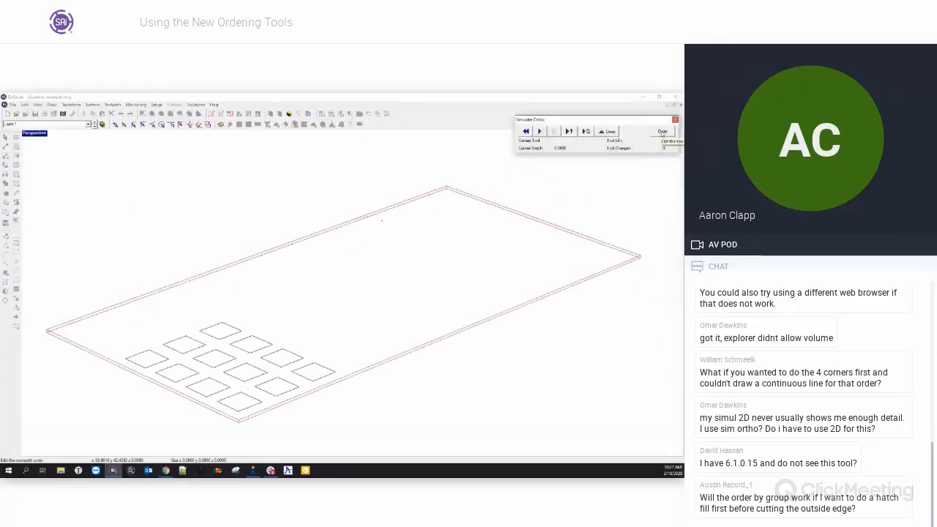
{"action": "left_click", "coordinate": [662, 131]}
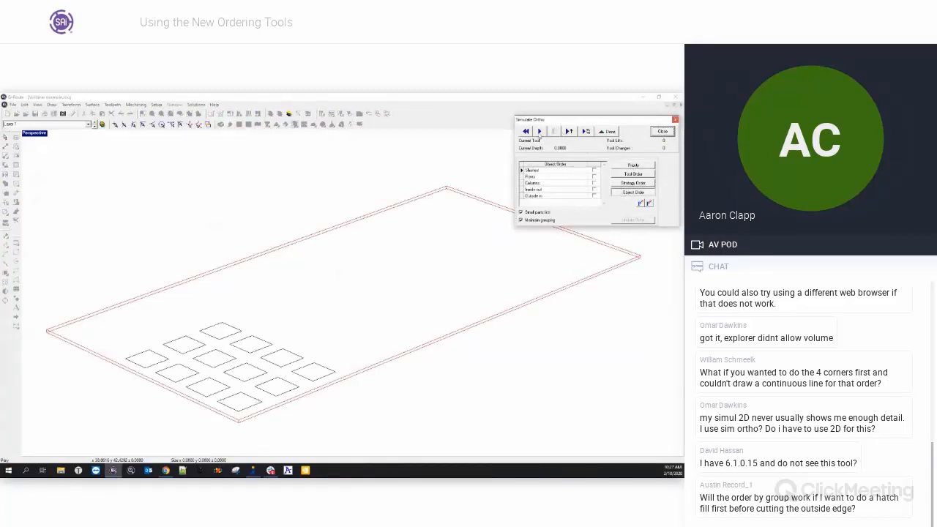
{"action": "left_click", "coordinate": [571, 133]}
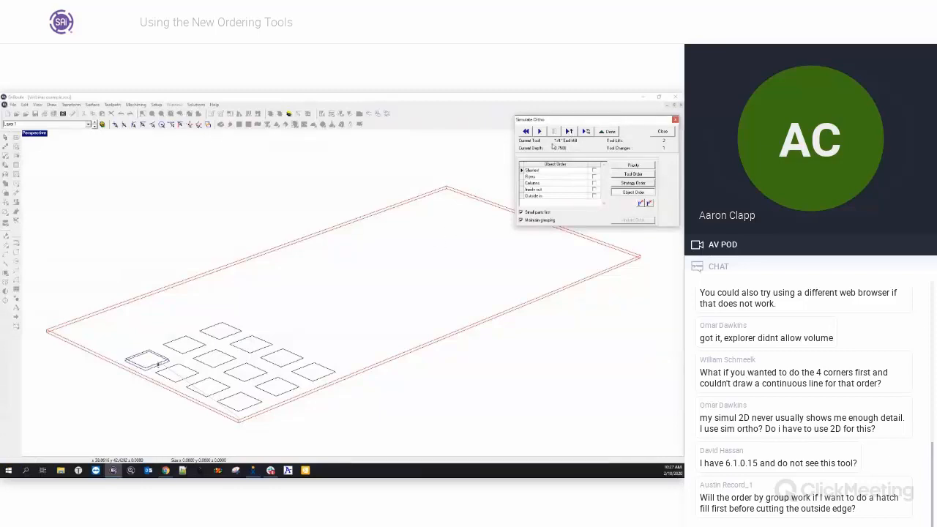
{"action": "left_click", "coordinate": [267, 346]}
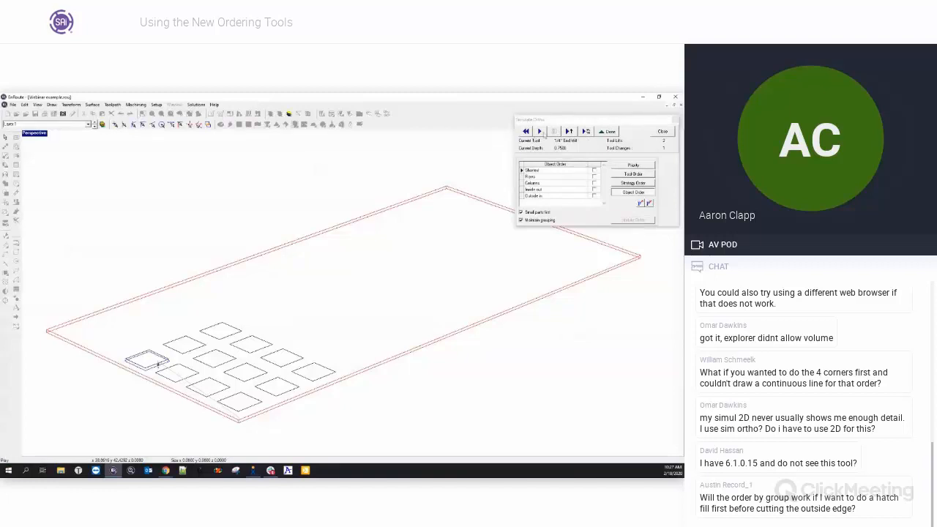
{"action": "left_click", "coordinate": [541, 133]}
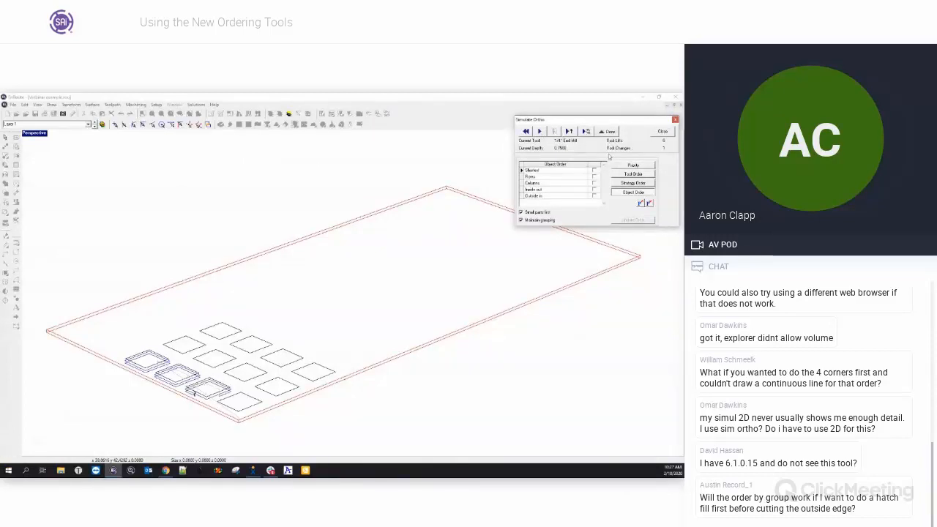
{"action": "left_click", "coordinate": [612, 132]}
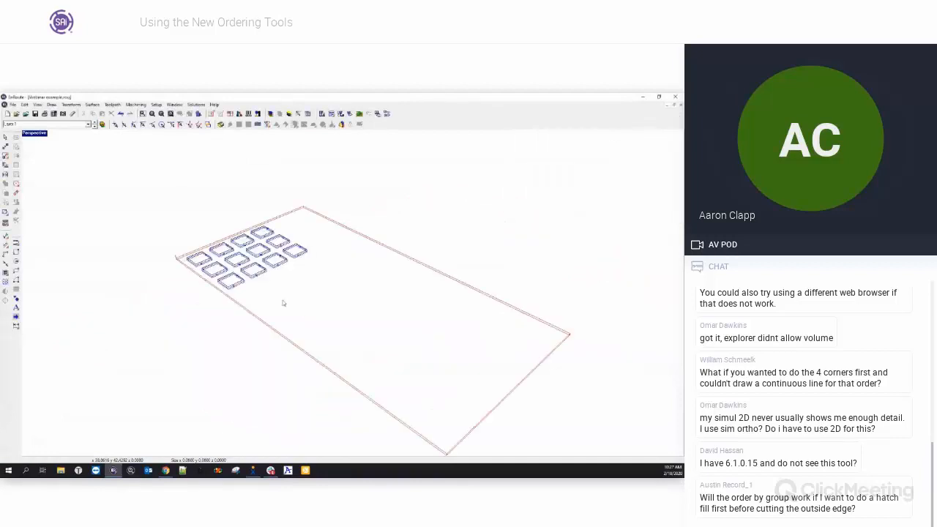
Switch from the maximized perspective view to a maximized top view showing the whole grid of squares.
{"action": "double_click", "coordinate": [42, 136]}
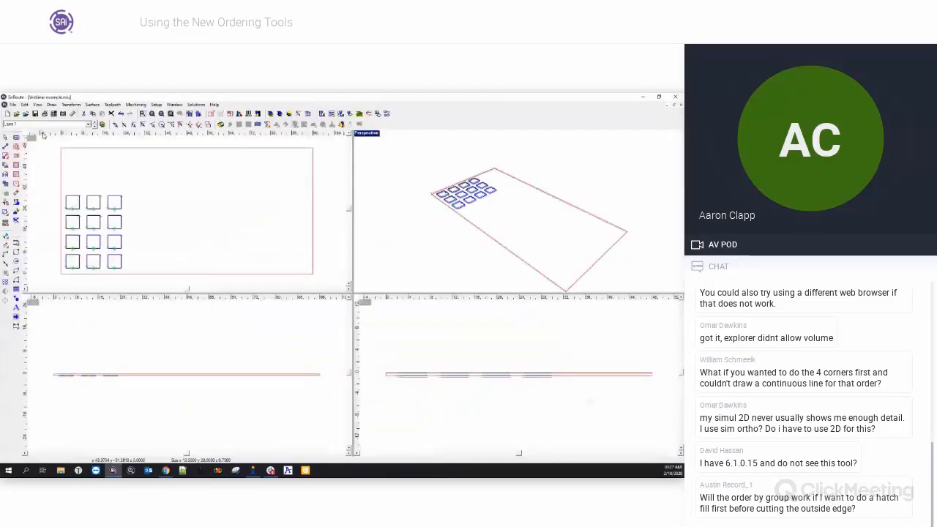
{"action": "left_click", "coordinate": [130, 195]}
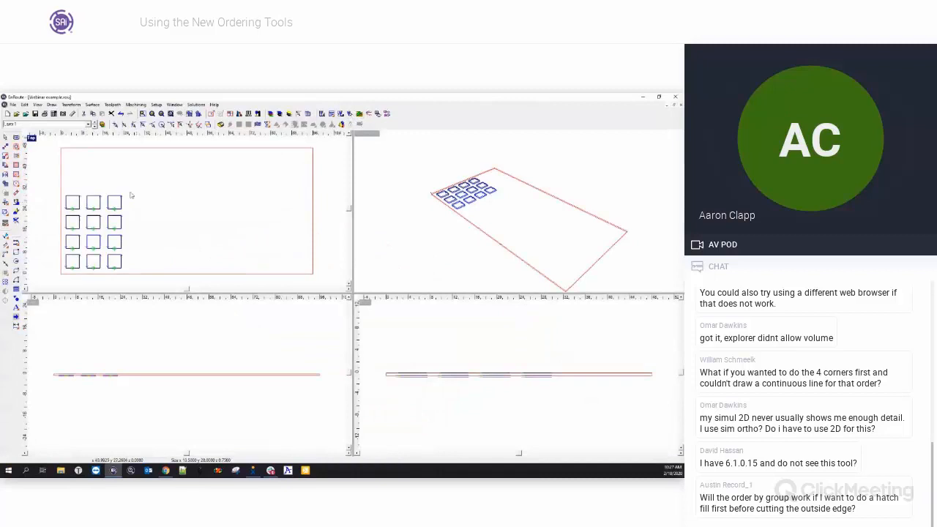
{"action": "scroll", "coordinate": [77, 228], "scroll_direction": "up", "scroll_amount": 2}
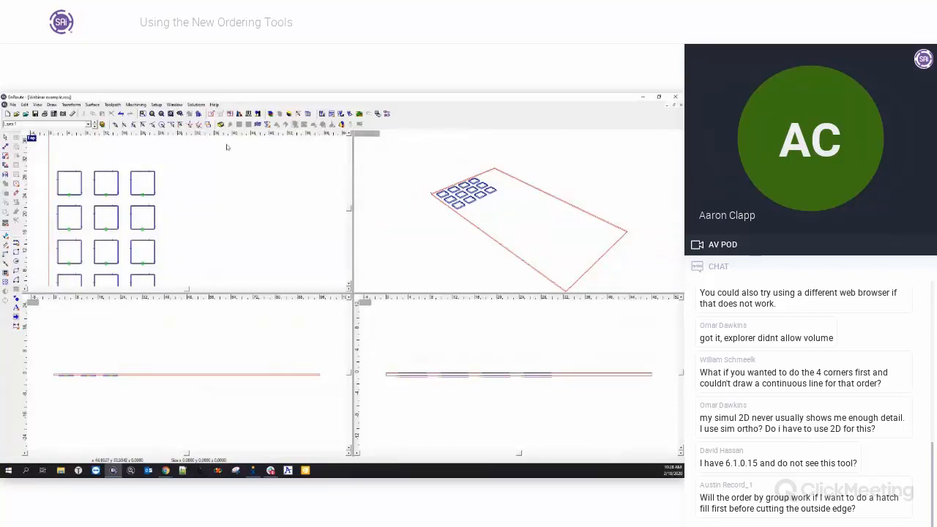
{"action": "double_click", "coordinate": [31, 139]}
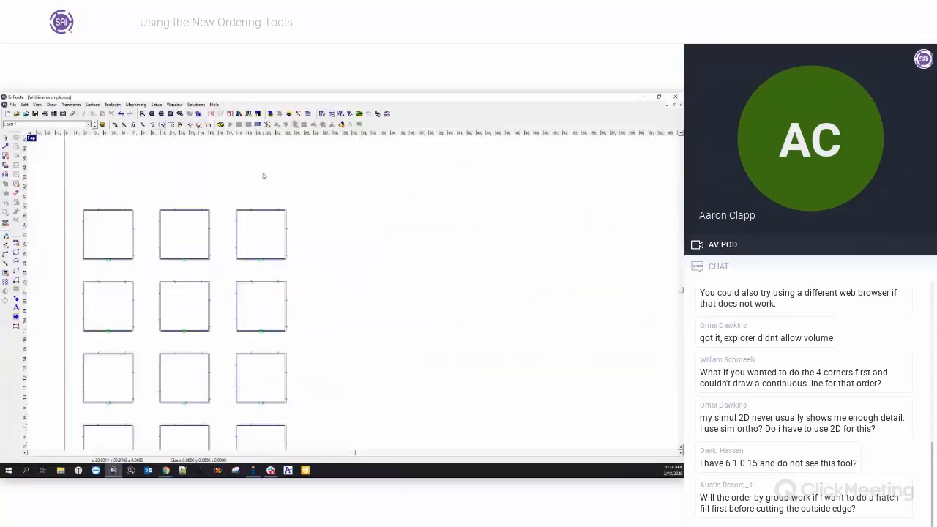
{"action": "scroll", "coordinate": [262, 176], "scroll_direction": "down", "scroll_amount": 5}
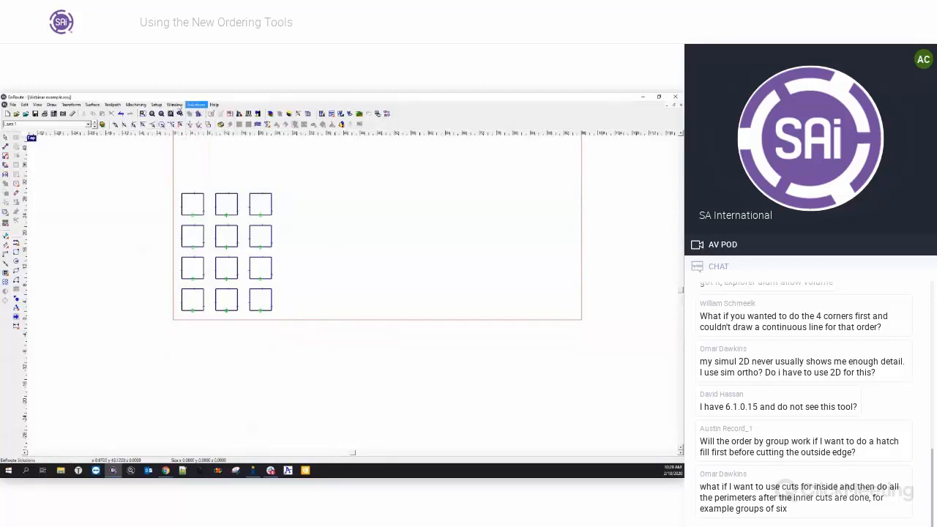
Switch to the Webinar example 2 drawing and select only the upper two plates with their inner squares.
{"action": "left_click", "coordinate": [197, 105]}
{"action": "left_click", "coordinate": [192, 156]}
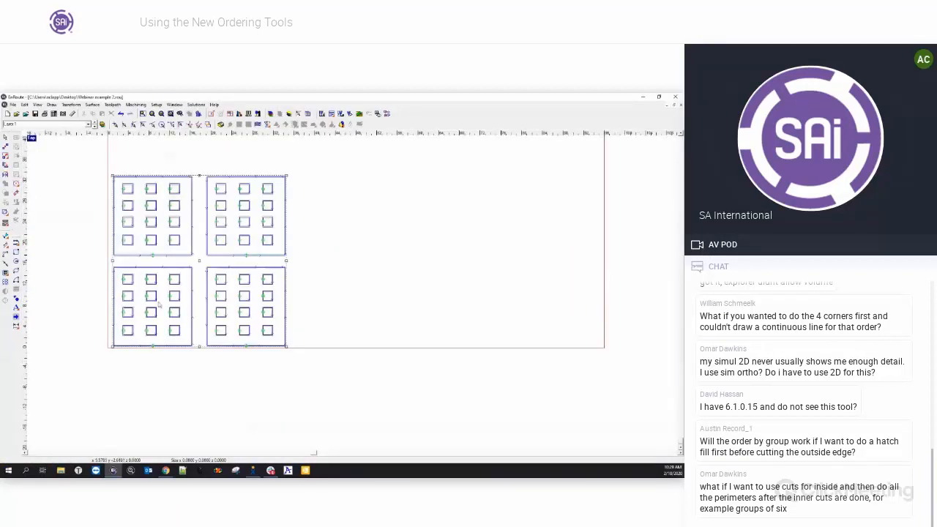
{"action": "left_click_drag", "start_coordinate": [89, 155], "coordinate": [327, 261]}
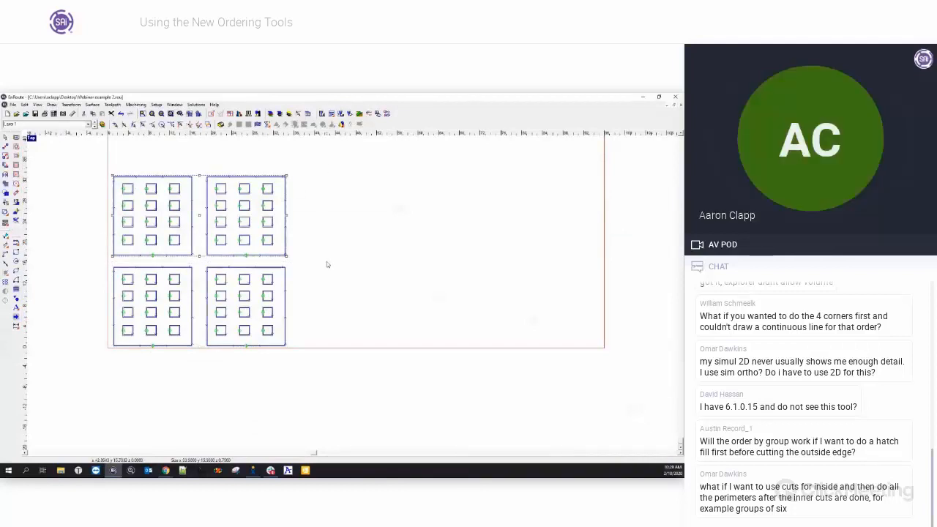
Delete the two upper plates and the lower plate on the right, including their inner squares.
{"action": "key", "text": "Delete"}
{"action": "left_click_drag", "start_coordinate": [202, 250], "coordinate": [292, 360]}
{"action": "key", "text": "Delete"}
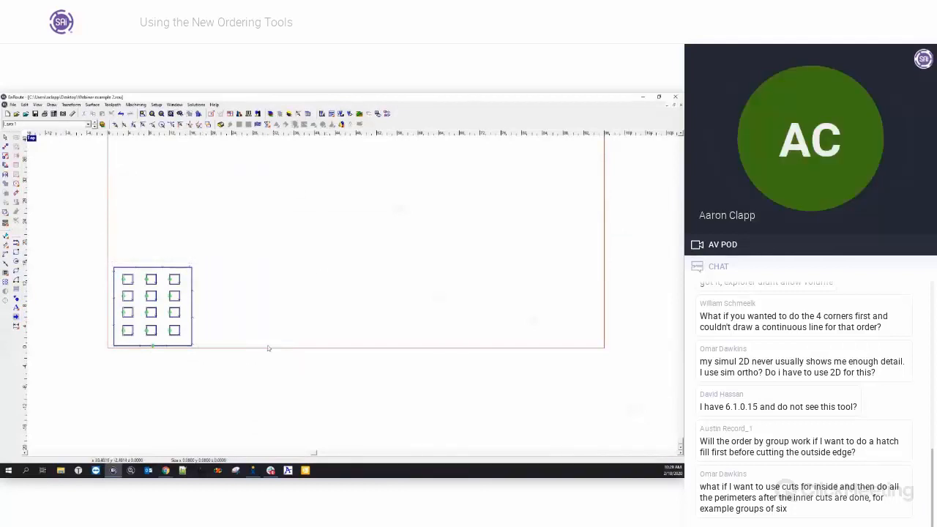
Ungroup the remaining plate so its outline and inner squares are separate objects.
{"action": "scroll", "coordinate": [205, 348], "scroll_direction": "up", "scroll_amount": 3}
{"action": "scroll", "coordinate": [216, 316], "scroll_direction": "down", "scroll_amount": 2}
{"action": "scroll", "coordinate": [158, 293], "scroll_direction": "up", "scroll_amount": 4}
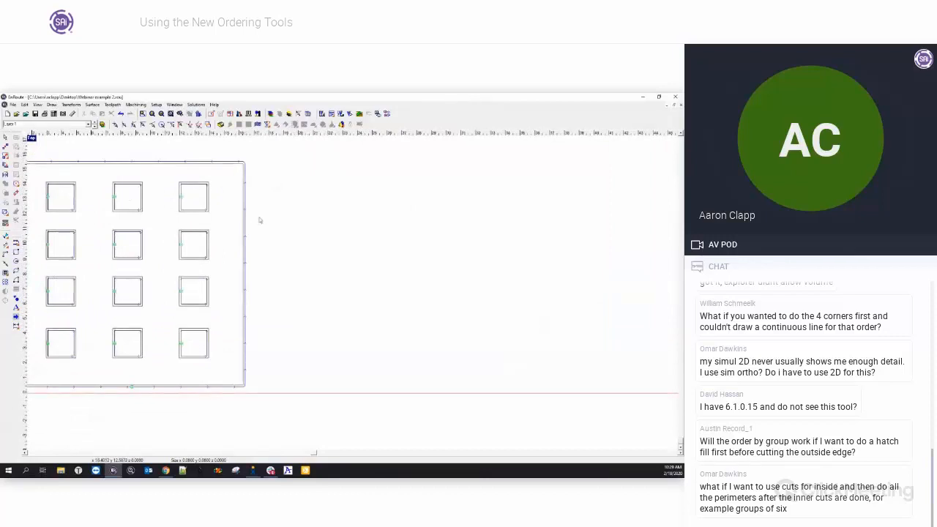
{"action": "scroll", "coordinate": [268, 227], "scroll_direction": "down", "scroll_amount": 3}
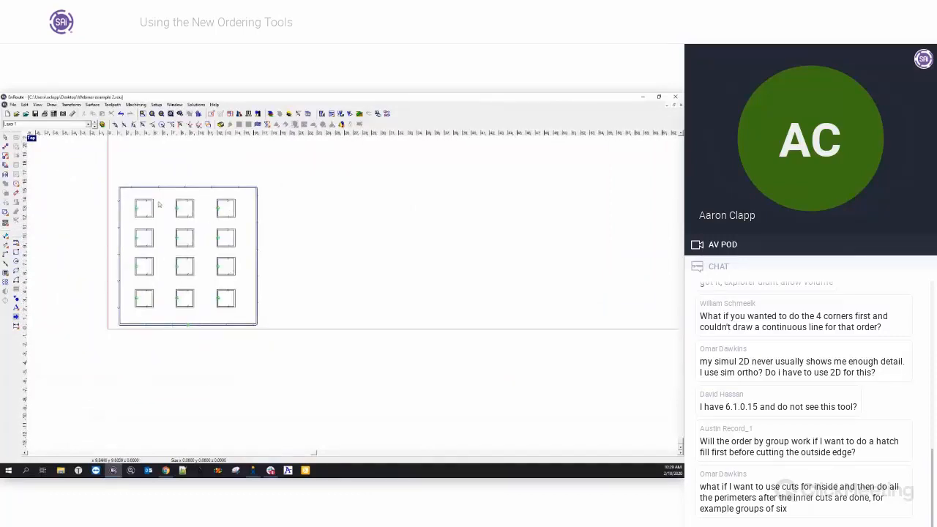
{"action": "left_click", "coordinate": [129, 188]}
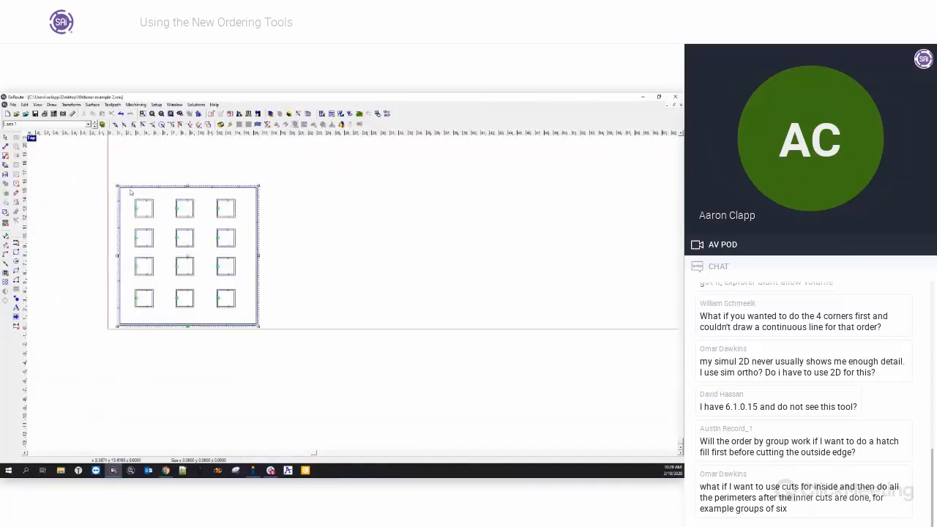
{"action": "left_click", "coordinate": [297, 221]}
{"action": "left_click", "coordinate": [205, 189]}
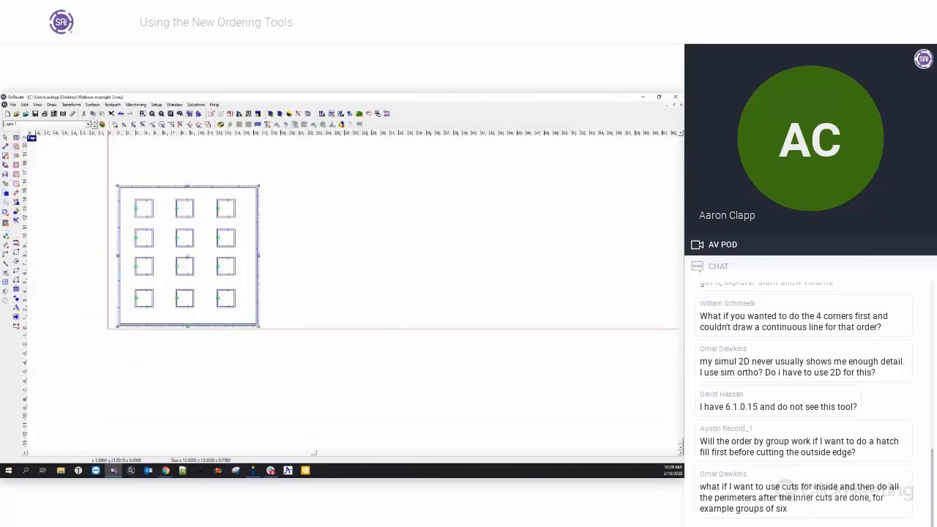
{"action": "left_click", "coordinate": [93, 105]}
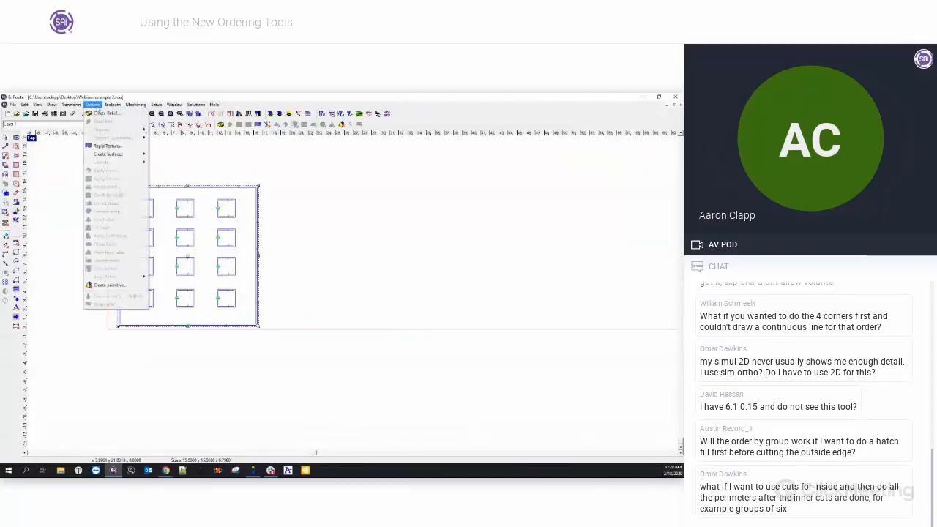
{"action": "left_click", "coordinate": [93, 105]}
{"action": "left_click", "coordinate": [113, 105]}
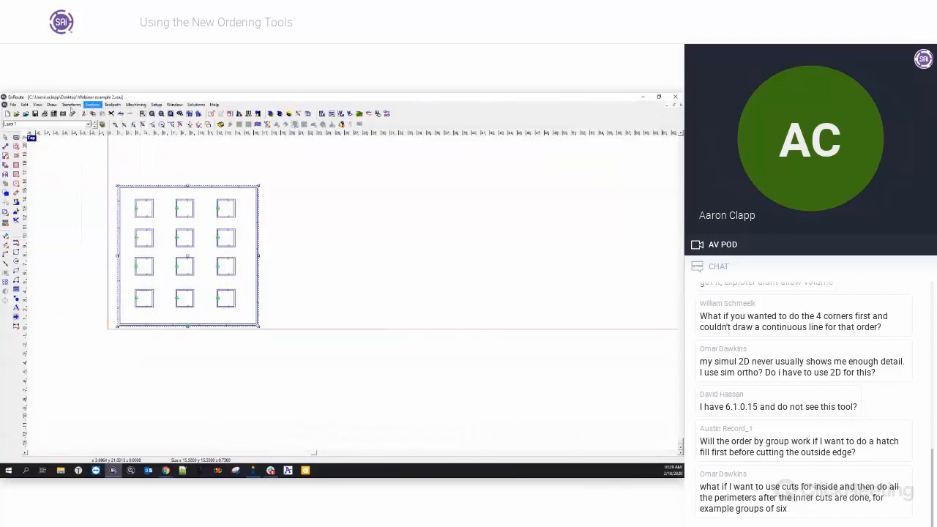
{"action": "left_click", "coordinate": [82, 122]}
{"action": "left_click", "coordinate": [112, 179]}
Check the Router Offset parameters for the twelve inner squares without applying them, and leave everything deselected.
{"action": "left_click_drag", "start_coordinate": [104, 170], "coordinate": [297, 351]}
{"action": "scroll", "coordinate": [272, 297], "scroll_direction": "up", "scroll_amount": 1}
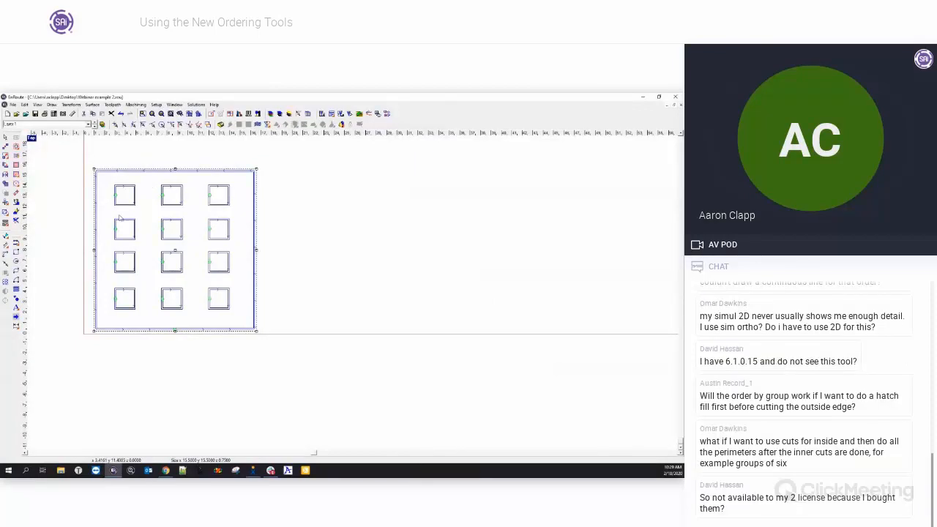
{"action": "left_click", "coordinate": [259, 198]}
{"action": "left_click", "coordinate": [225, 189]}
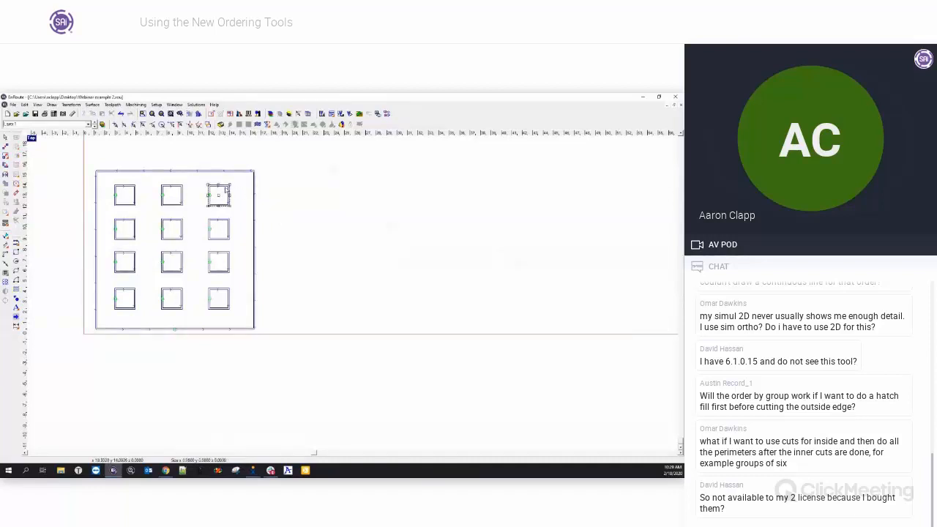
{"action": "left_click_drag", "start_coordinate": [109, 180], "coordinate": [239, 320]}
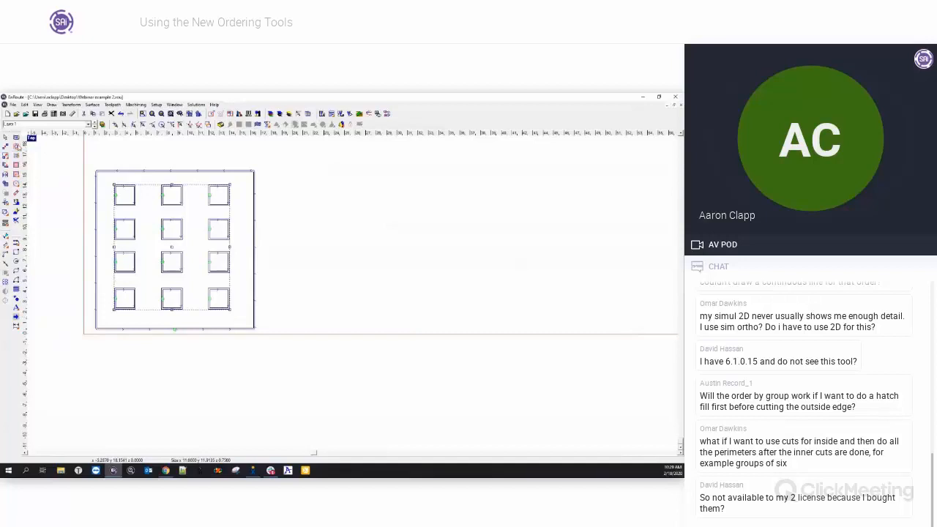
{"action": "left_click", "coordinate": [16, 147]}
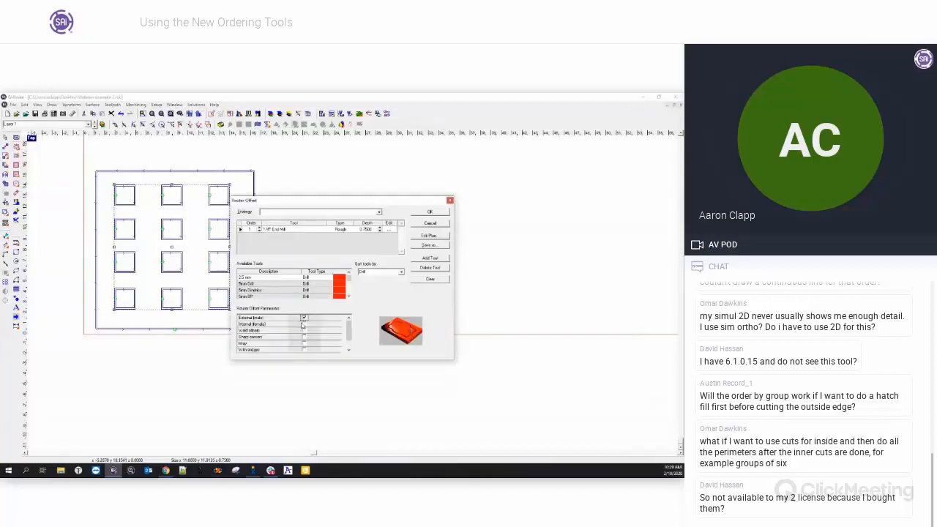
{"action": "left_click", "coordinate": [451, 200]}
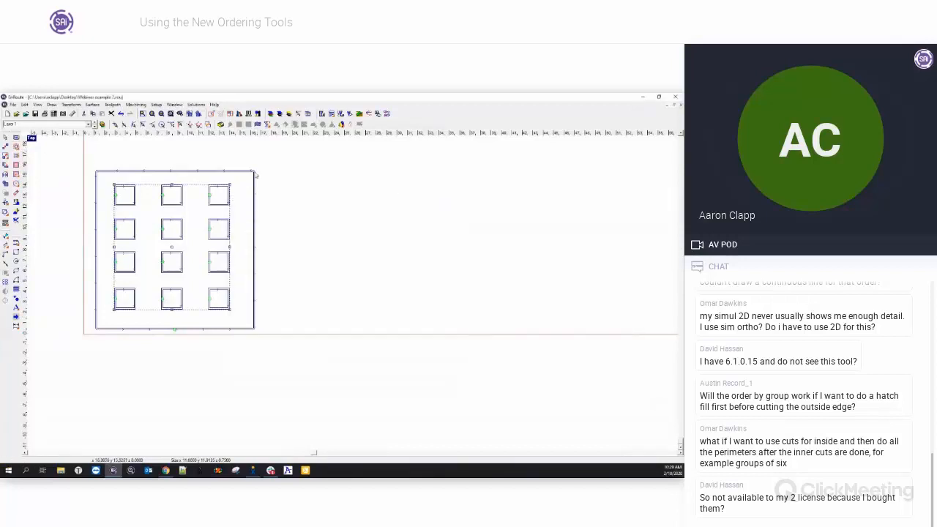
{"action": "left_click", "coordinate": [284, 177]}
{"action": "left_click_drag", "start_coordinate": [84, 156], "coordinate": [287, 349]}
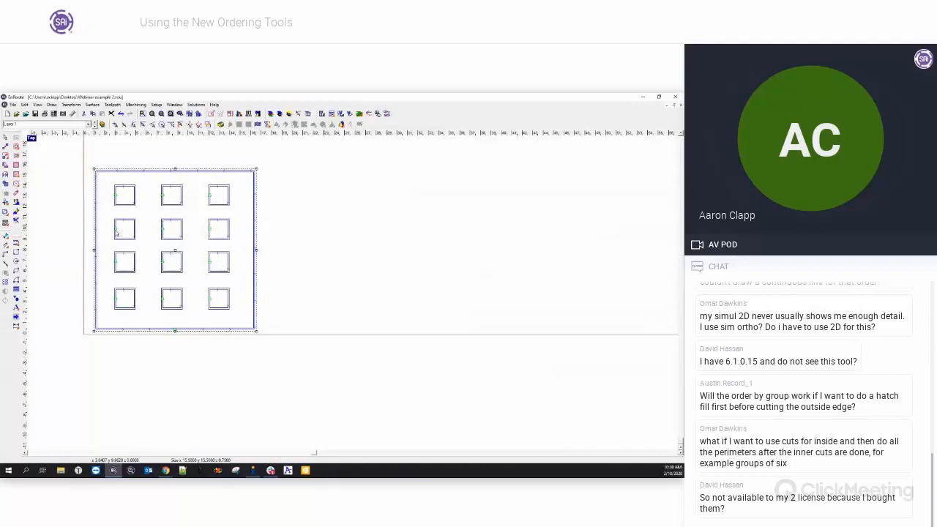
{"action": "left_click", "coordinate": [282, 231]}
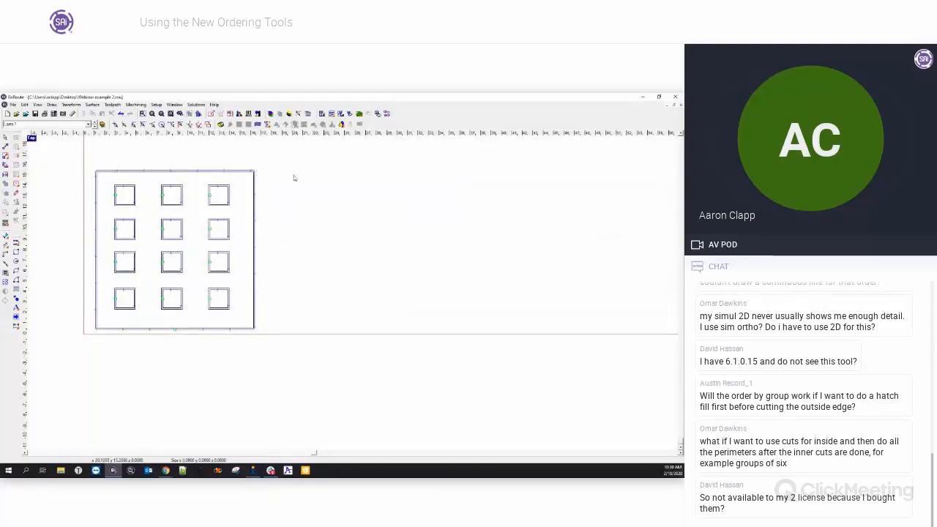
Apply an Island Fill toolpath with the 1/4" End Mill to the upper-right inner square.
{"action": "left_click_drag", "start_coordinate": [202, 180], "coordinate": [237, 212]}
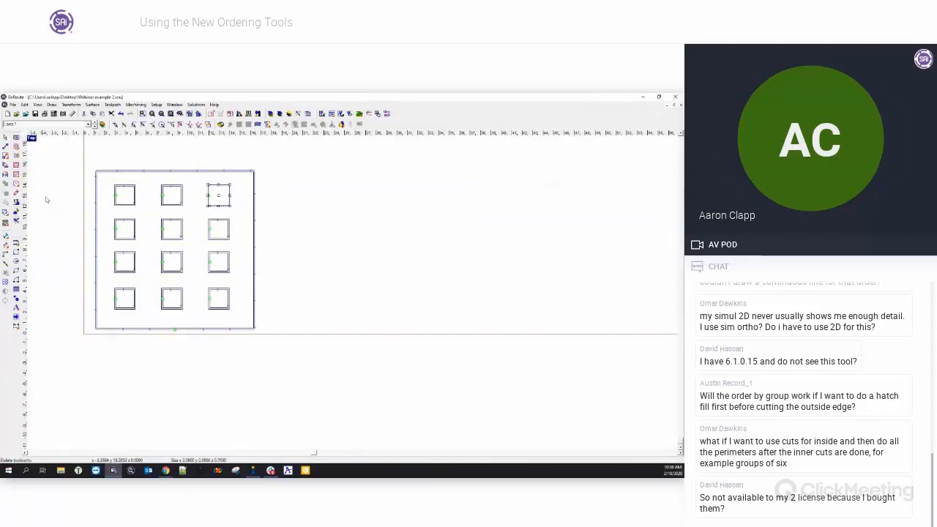
{"action": "left_click", "coordinate": [17, 183]}
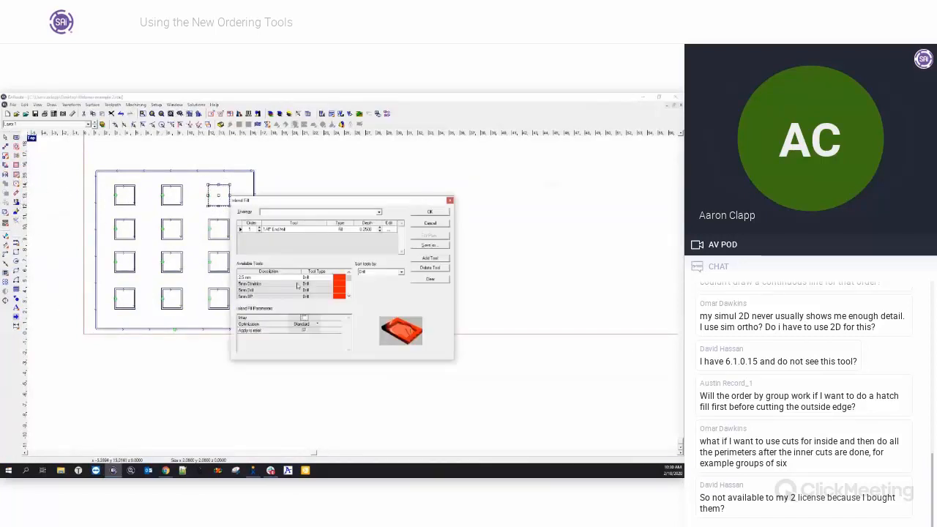
{"action": "left_click", "coordinate": [428, 210]}
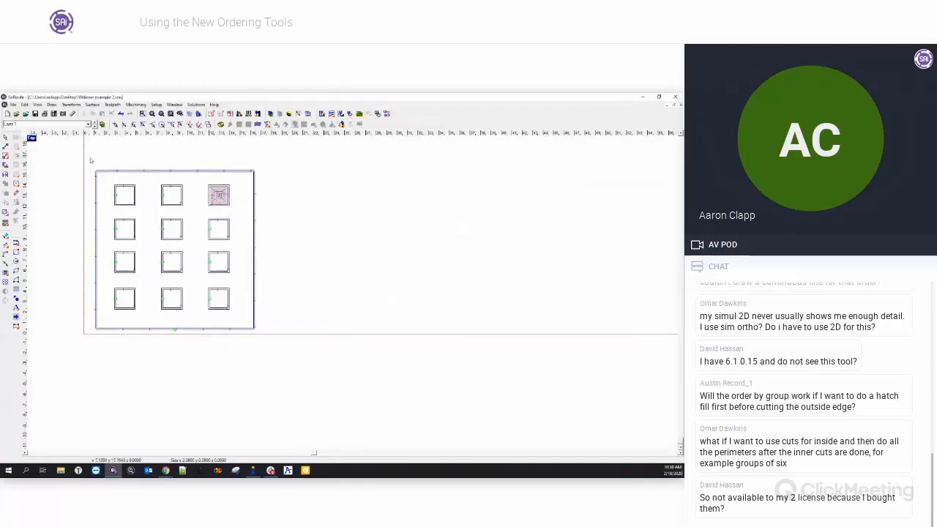
Select the inner squares together with the plate outline and group them.
{"action": "left_click", "coordinate": [125, 189]}
{"action": "left_click", "coordinate": [128, 223], "text": "shift"}
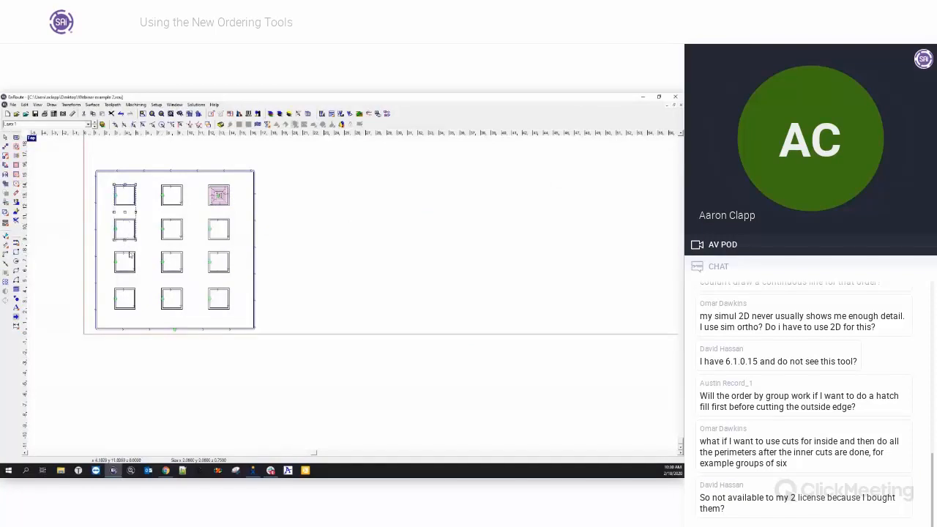
{"action": "left_click", "coordinate": [129, 272], "text": "shift"}
{"action": "left_click", "coordinate": [128, 292], "text": "shift"}
{"action": "left_click", "coordinate": [171, 294], "text": "shift"}
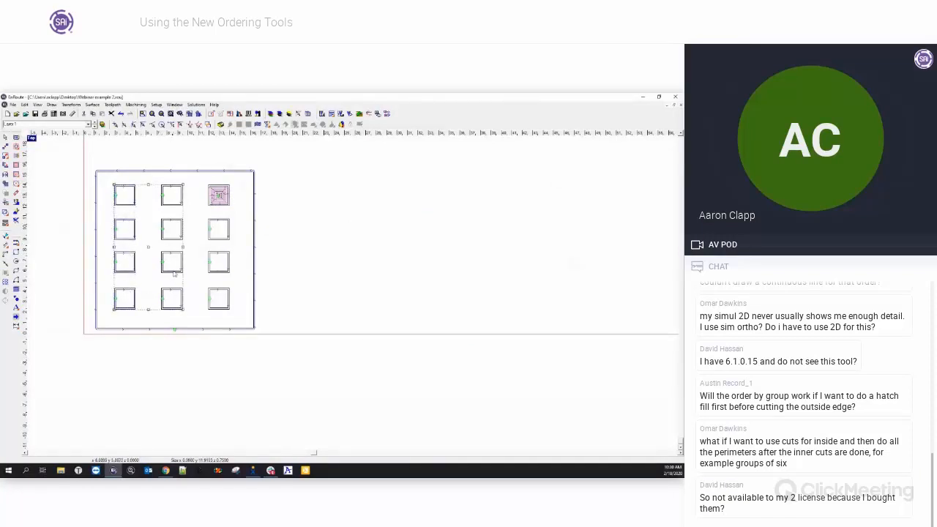
{"action": "left_click", "coordinate": [212, 292], "text": "shift"}
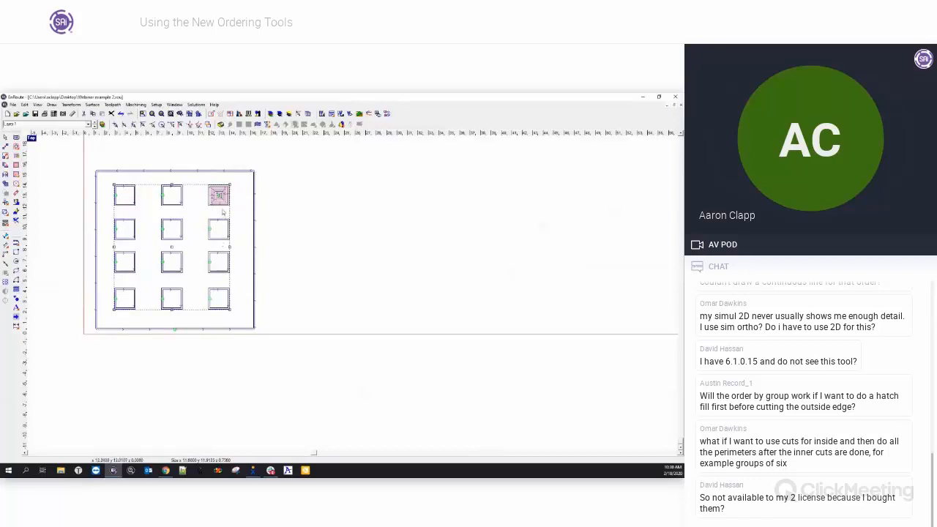
{"action": "left_click", "coordinate": [255, 185], "text": "shift"}
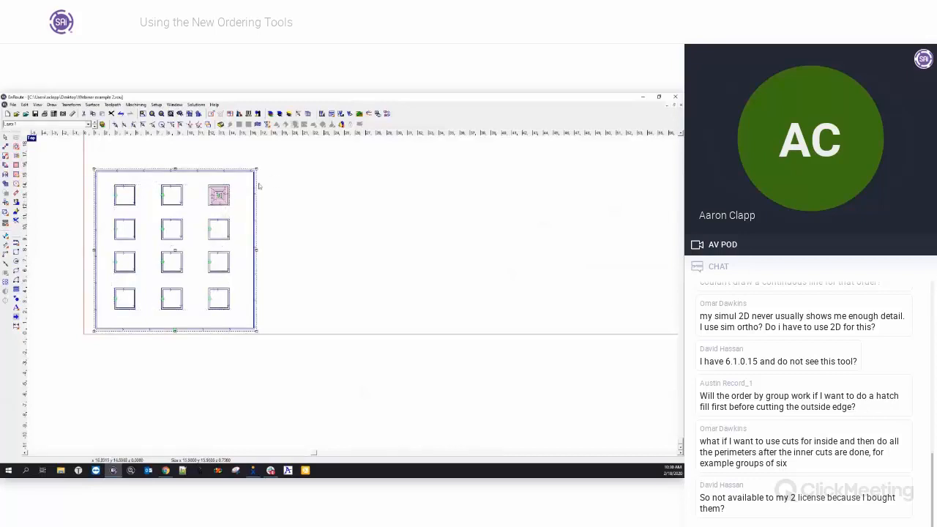
{"action": "left_click", "coordinate": [93, 104]}
{"action": "left_click", "coordinate": [82, 114]}
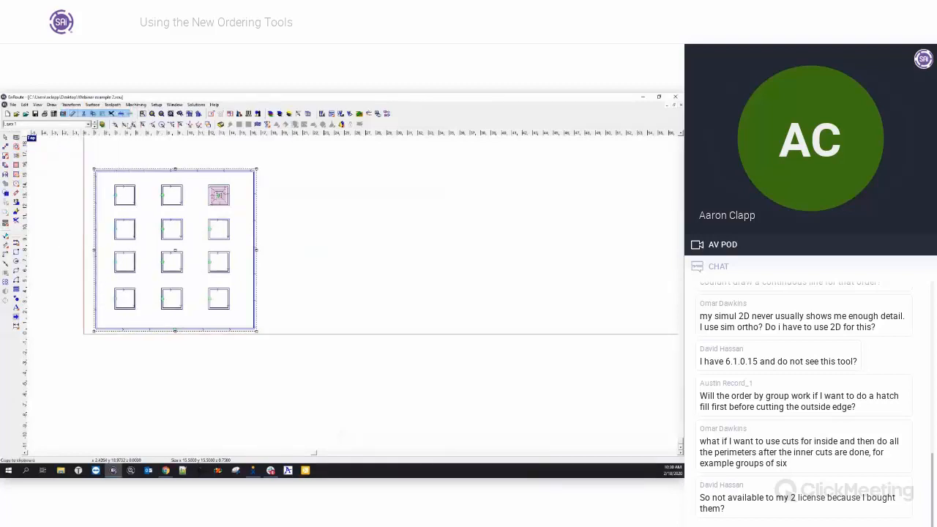
Start Simulate 2D for the grouped plate, set the object order to Columns and update the order.
{"action": "left_click", "coordinate": [341, 116]}
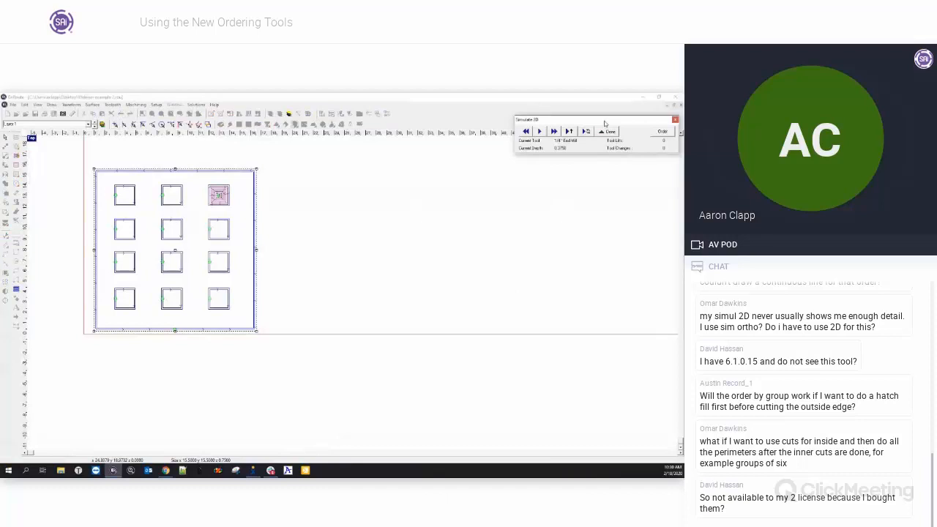
{"action": "left_click_drag", "start_coordinate": [606, 122], "coordinate": [429, 157]}
{"action": "left_click", "coordinate": [482, 166]}
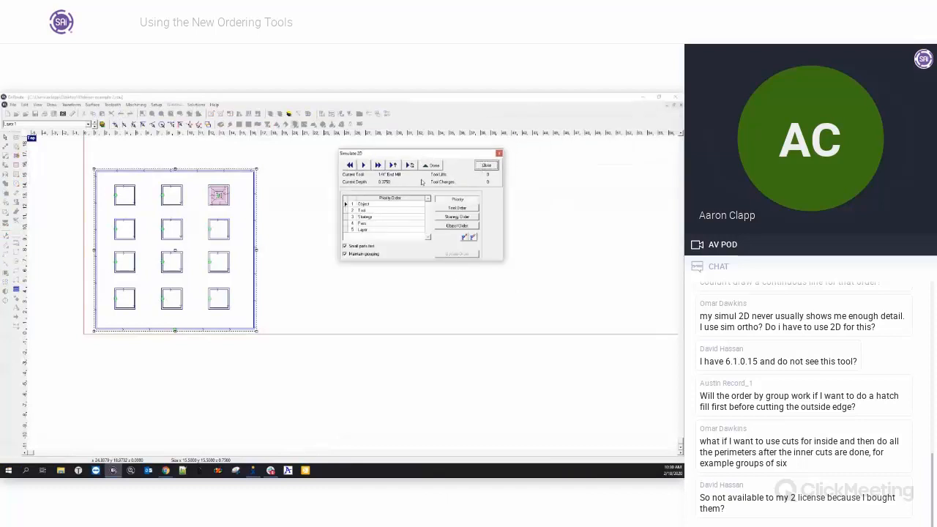
{"action": "left_click", "coordinate": [454, 227]}
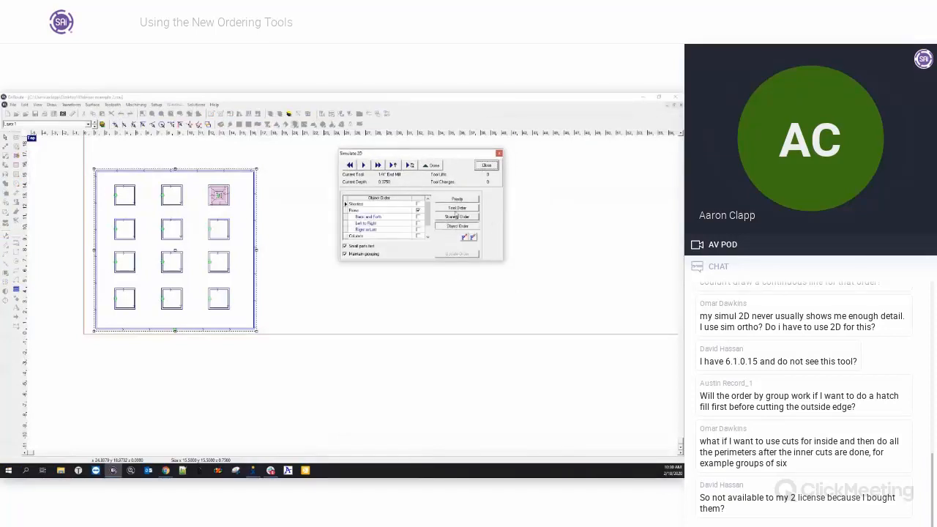
{"action": "left_click", "coordinate": [418, 236]}
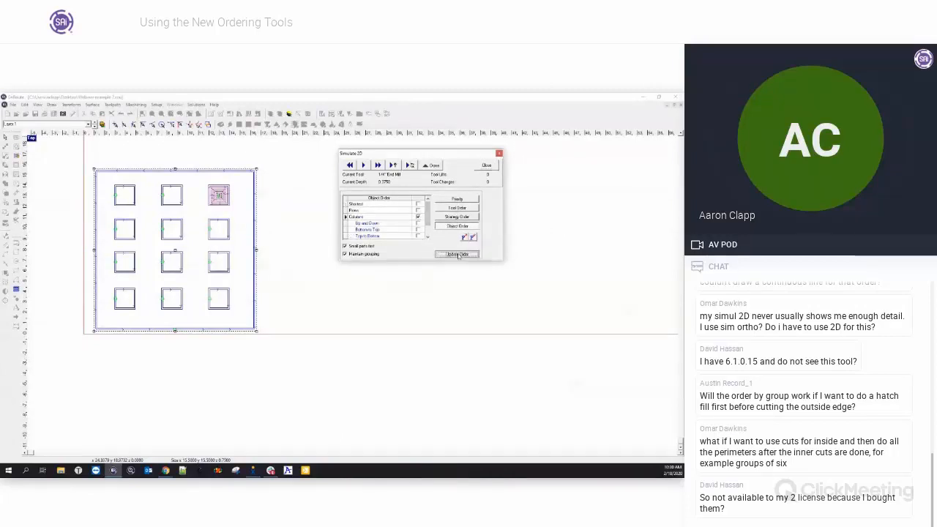
{"action": "left_click", "coordinate": [458, 254]}
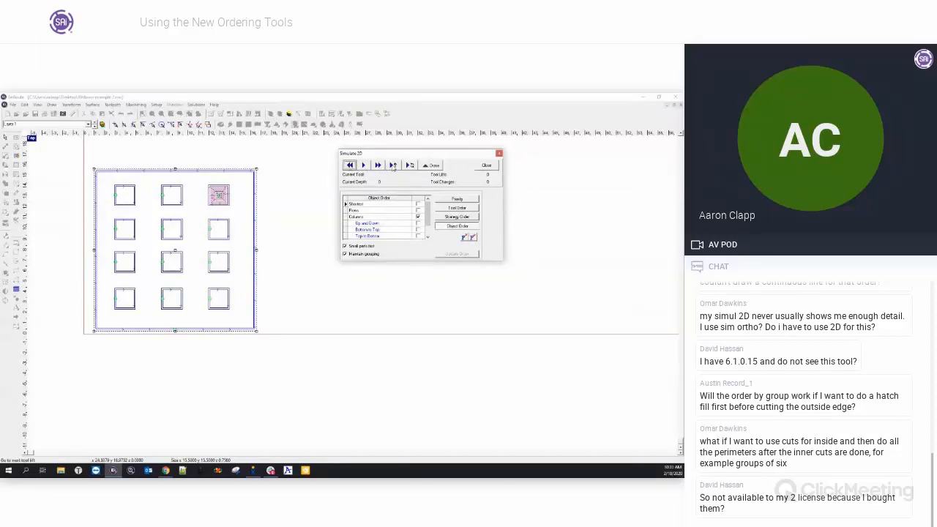
Advance the 2D simulation one tool lift at a time through the squares, island fill and outer perimeter, and leave the simulation.
{"action": "left_click", "coordinate": [393, 166]}
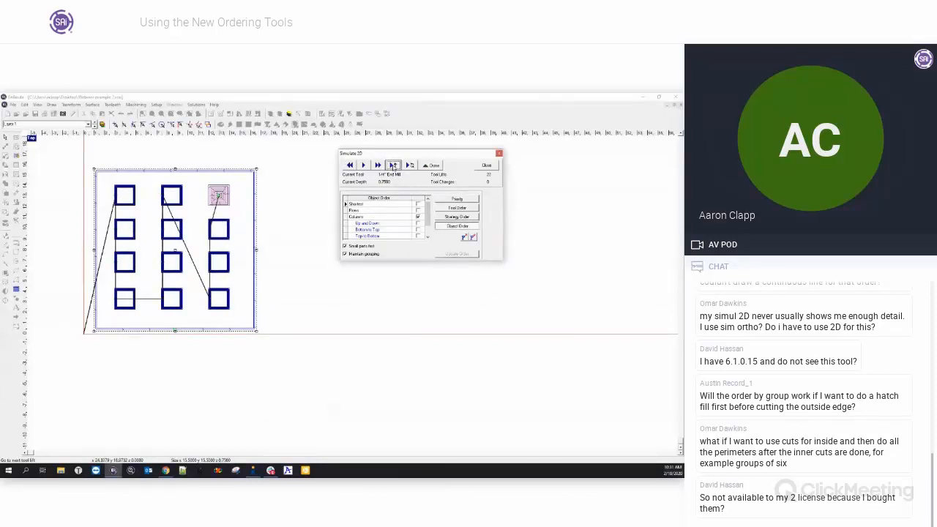
{"action": "left_click", "coordinate": [393, 166]}
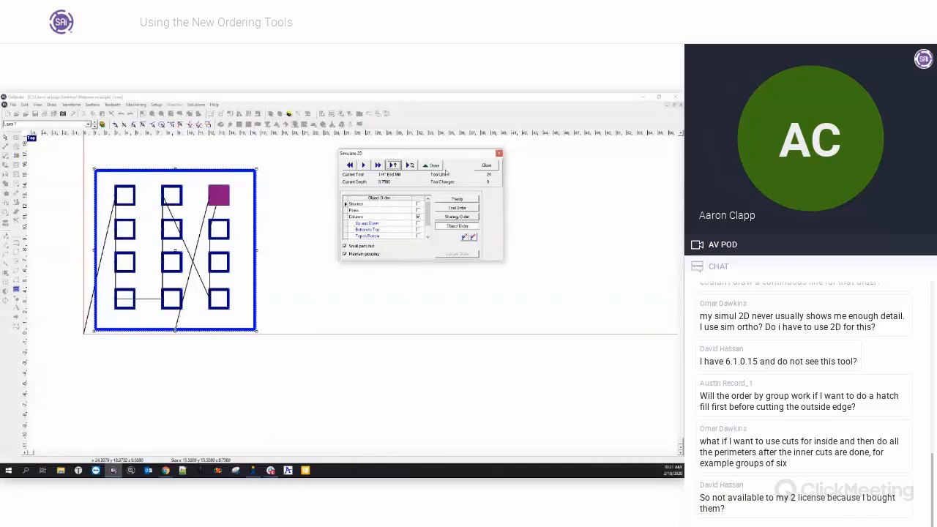
{"action": "mouse_move", "coordinate": [456, 155]}
{"action": "left_mouse_down"}
{"action": "mouse_move", "coordinate": [462, 168]}
{"action": "mouse_move", "coordinate": [493, 169]}
{"action": "mouse_move", "coordinate": [457, 155]}
{"action": "left_mouse_up"}
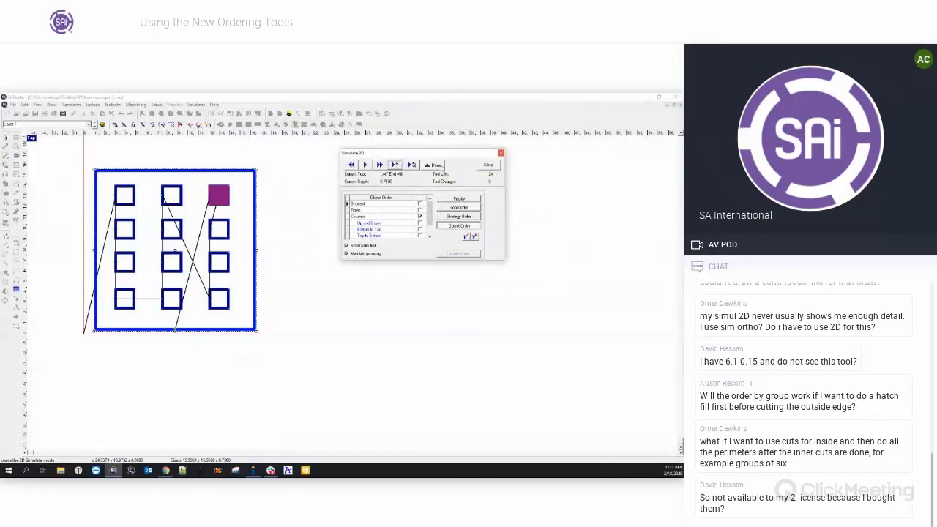
{"action": "left_click", "coordinate": [435, 166]}
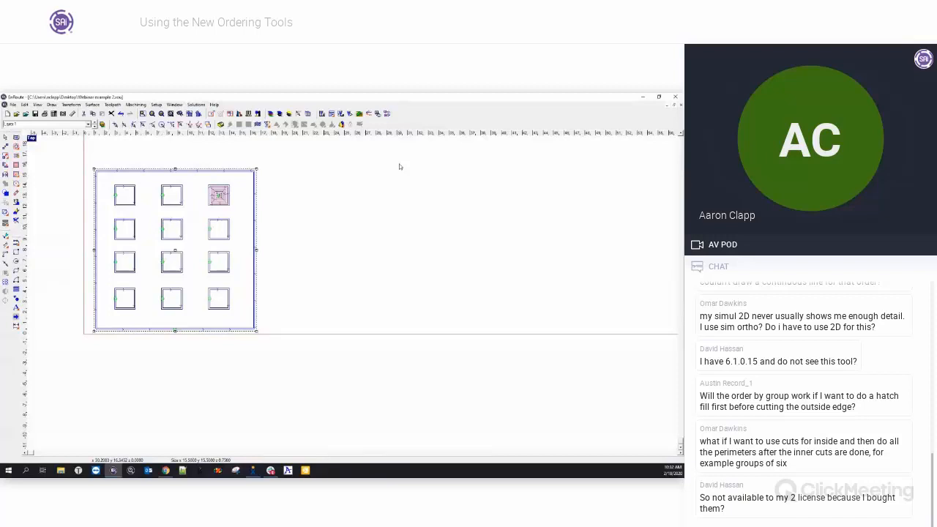
{"action": "left_click", "coordinate": [112, 104]}
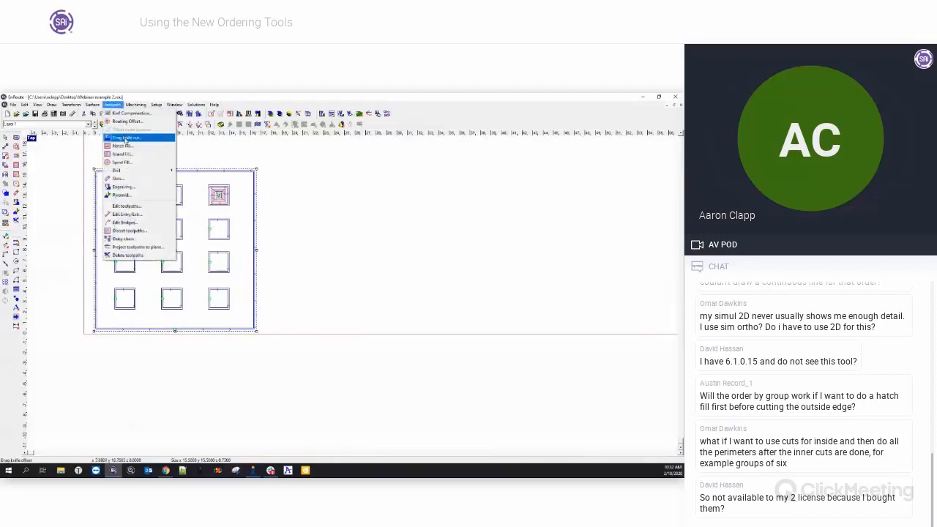
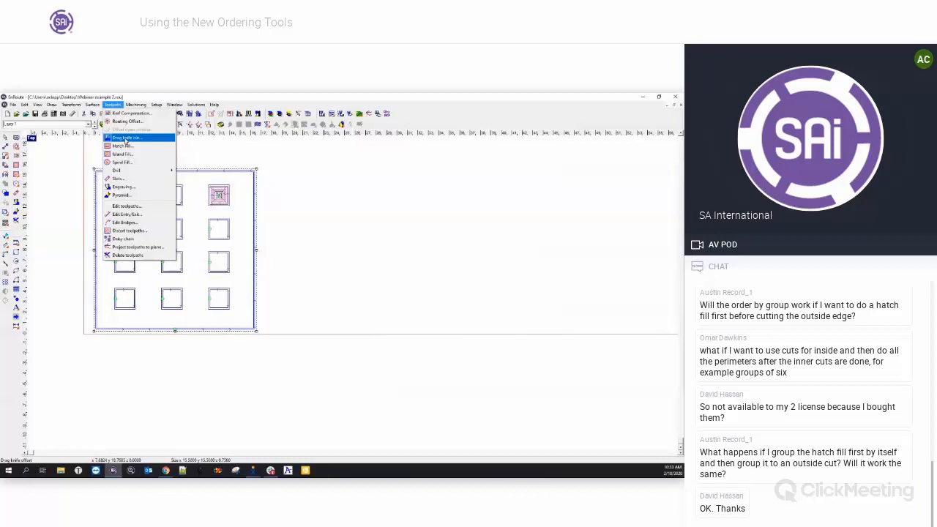
{"action": "left_click", "coordinate": [371, 214]}
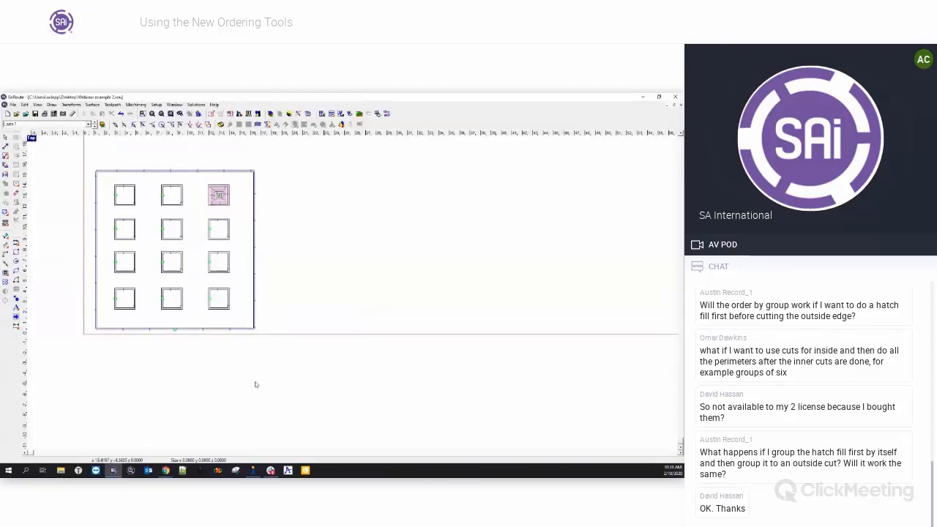
{"action": "scroll", "coordinate": [269, 278], "scroll_direction": "down", "scroll_amount": 5}
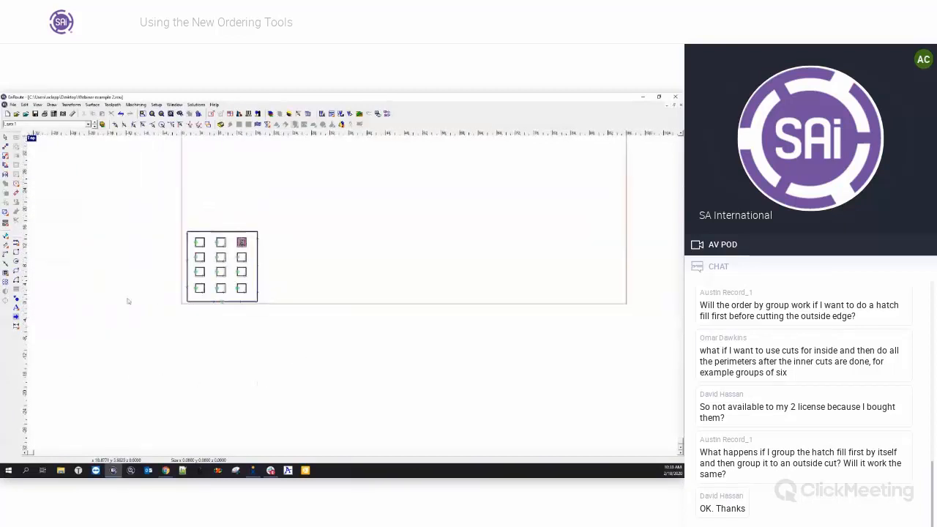
Ungroup the plate and delete its upper-right square with the island fill.
{"action": "scroll", "coordinate": [132, 285], "scroll_direction": "down", "scroll_amount": 2}
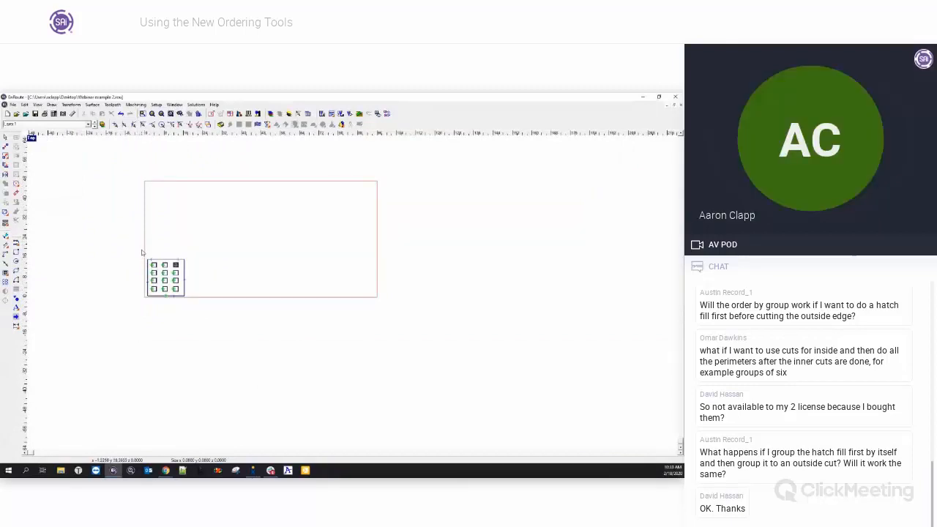
{"action": "left_click_drag", "start_coordinate": [135, 240], "coordinate": [175, 260]}
{"action": "scroll", "coordinate": [176, 264], "scroll_direction": "up", "scroll_amount": 5}
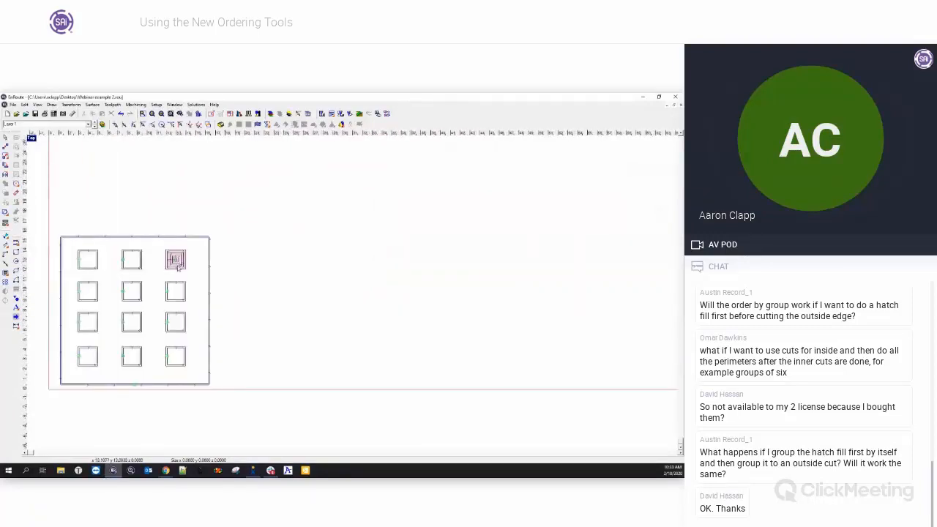
{"action": "left_click", "coordinate": [176, 259]}
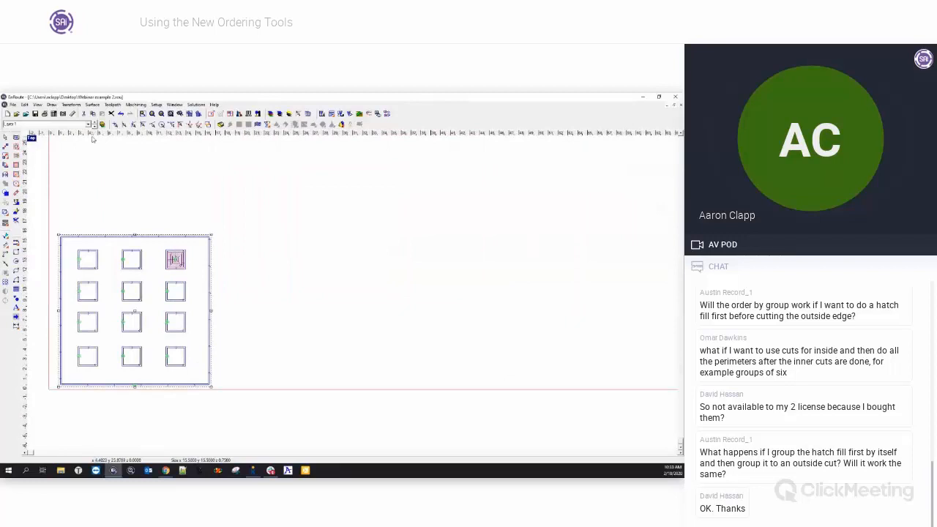
{"action": "left_click", "coordinate": [241, 216]}
{"action": "left_click", "coordinate": [176, 259]}
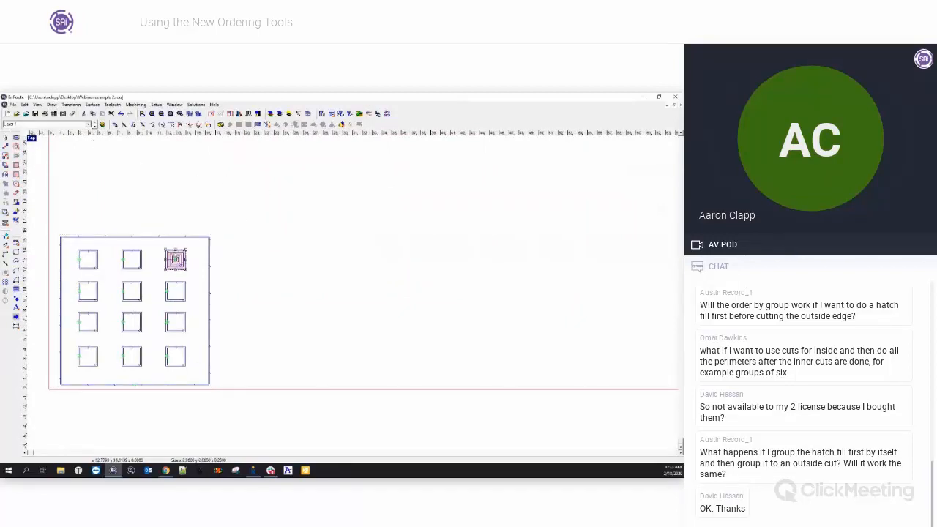
{"action": "key", "text": "Delete"}
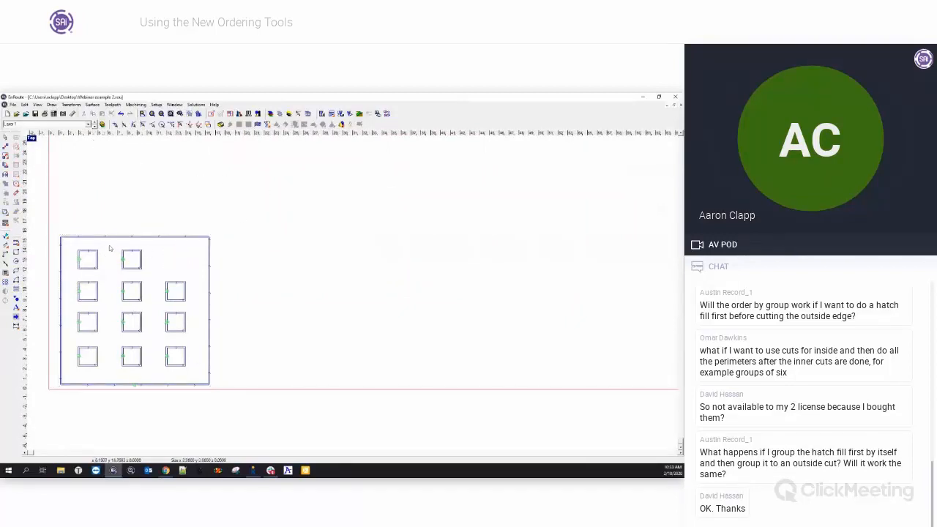
Delete the rest of the right-hand column and the two lower rows of squares, and shrink the plate outline around the remaining four.
{"action": "mouse_move", "coordinate": [110, 245]}
{"action": "left_mouse_down"}
{"action": "mouse_move", "coordinate": [197, 377]}
{"action": "mouse_move", "coordinate": [151, 278]}
{"action": "mouse_move", "coordinate": [188, 368]}
{"action": "left_mouse_up"}
{"action": "key", "text": "Delete"}
{"action": "left_click_drag", "start_coordinate": [72, 309], "coordinate": [156, 378]}
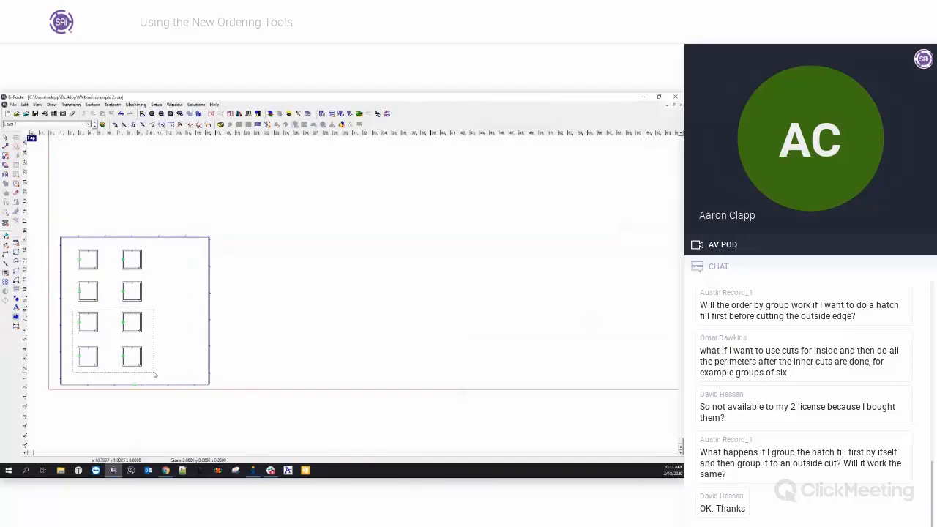
{"action": "key", "text": "Delete"}
{"action": "left_click_drag", "start_coordinate": [59, 235], "coordinate": [160, 317]}
{"action": "left_click", "coordinate": [217, 299]}
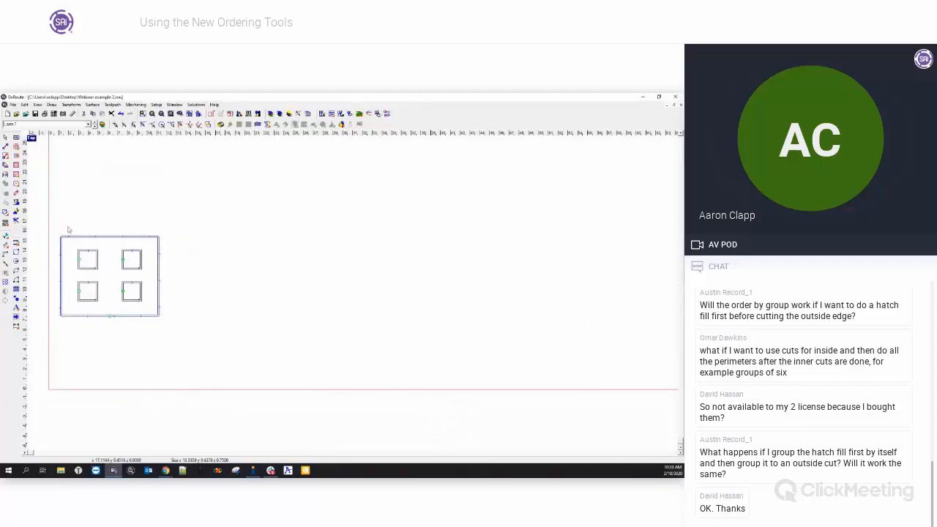
Select the plate with its four squares and make multiple copies in 2 rows and 2 columns, spaced 2.5 horizontally and 2 vertically.
{"action": "left_click_drag", "start_coordinate": [51, 224], "coordinate": [168, 327]}
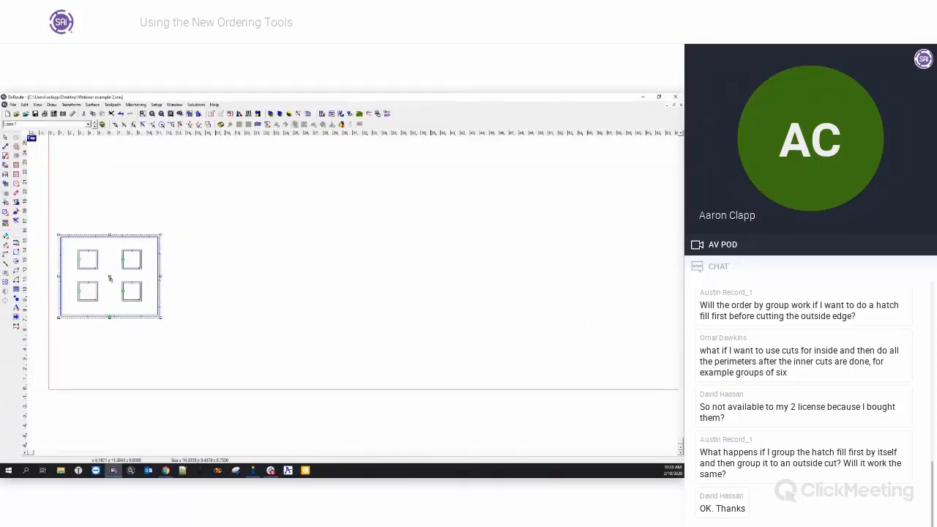
{"action": "left_click", "coordinate": [5, 282]}
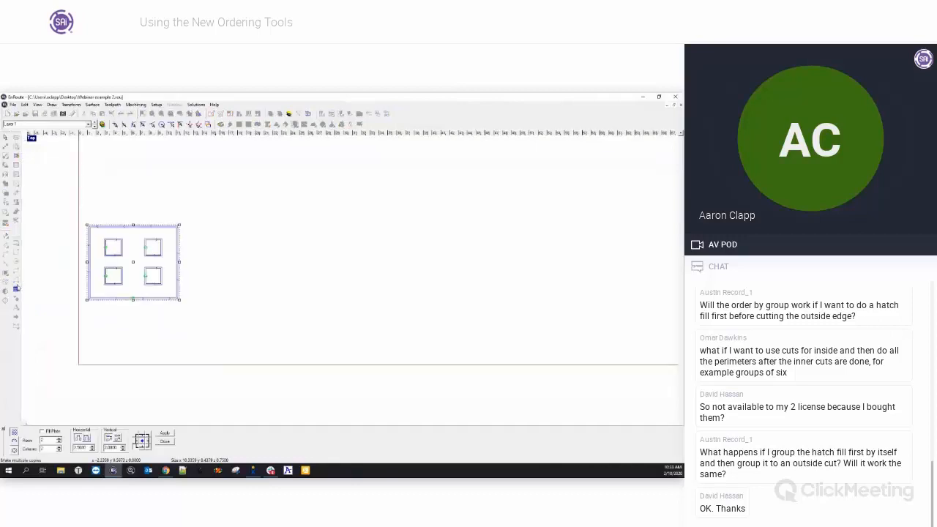
{"action": "left_click", "coordinate": [165, 432]}
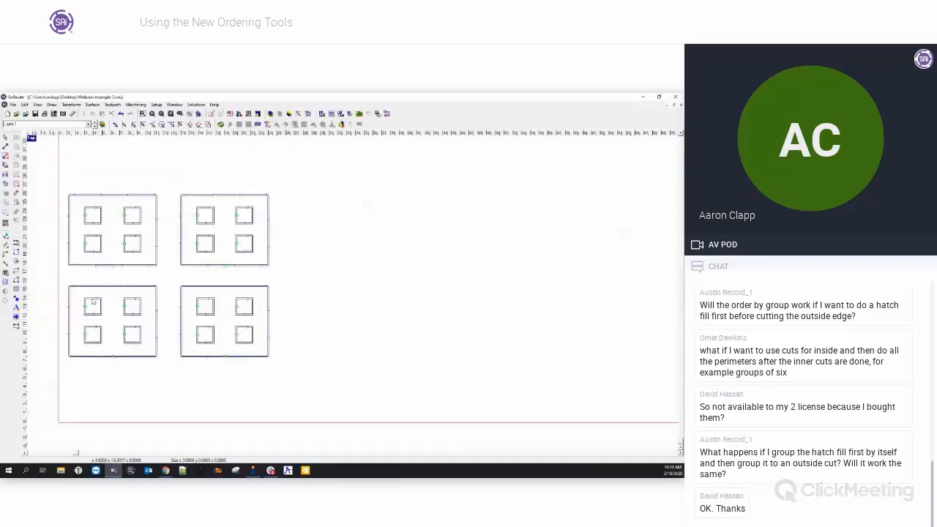
{"action": "left_click", "coordinate": [92, 300]}
{"action": "left_click", "coordinate": [130, 301], "text": "shift"}
{"action": "left_click", "coordinate": [132, 326], "text": "shift"}
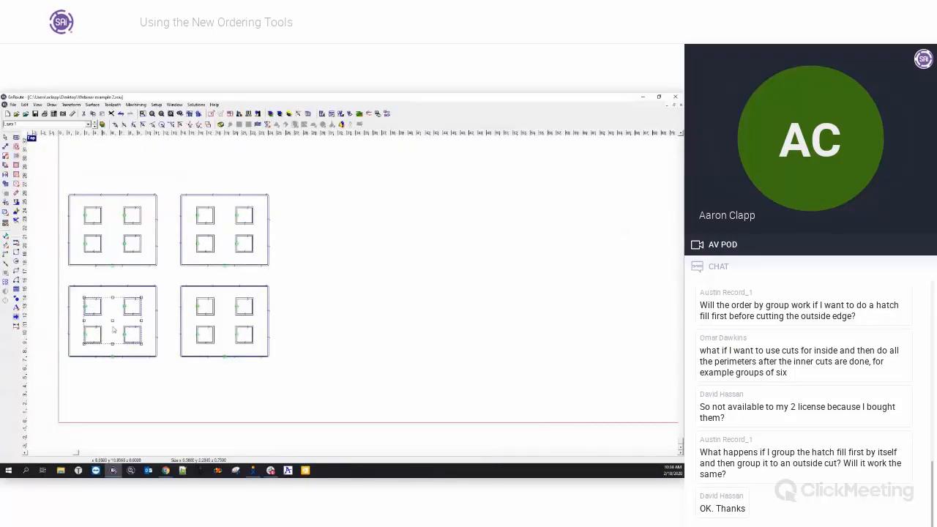
{"action": "left_click", "coordinate": [97, 326], "text": "shift"}
{"action": "left_click", "coordinate": [98, 253], "text": "shift"}
{"action": "left_click", "coordinate": [97, 225], "text": "shift"}
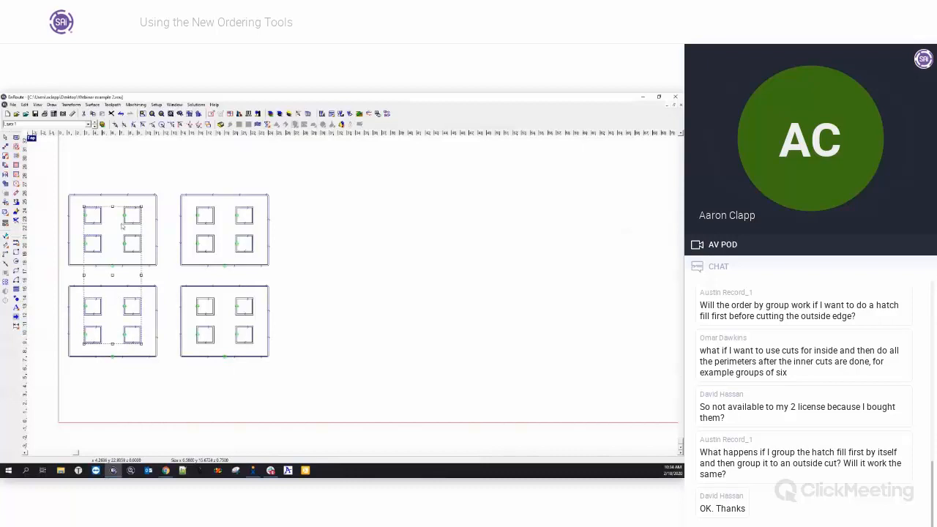
{"action": "left_click", "coordinate": [130, 224], "text": "shift"}
{"action": "left_click", "coordinate": [132, 244], "text": "shift"}
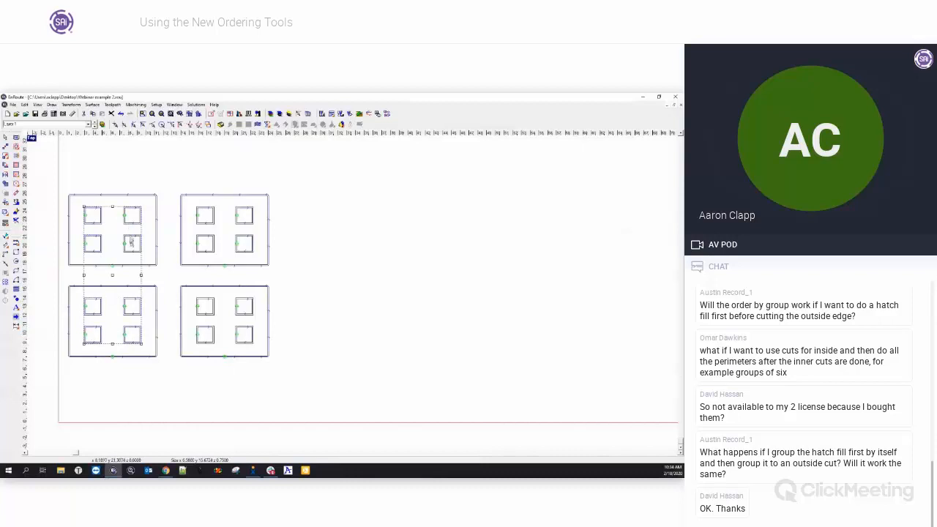
{"action": "left_click", "coordinate": [199, 243], "text": "shift"}
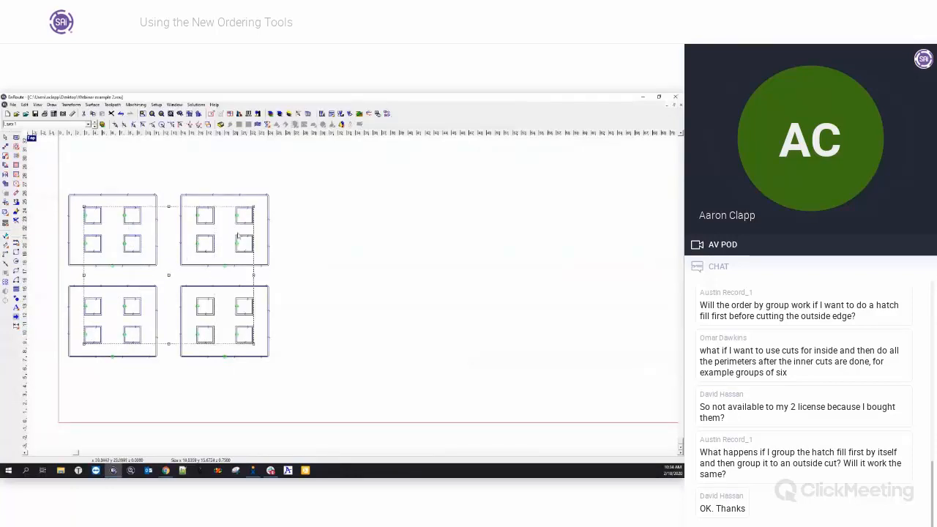
{"action": "left_click", "coordinate": [237, 224], "text": "shift"}
{"action": "left_click_drag", "start_coordinate": [208, 302], "coordinate": [242, 301]}
{"action": "key", "text": "ctrl+z"}
{"action": "left_click", "coordinate": [306, 289]}
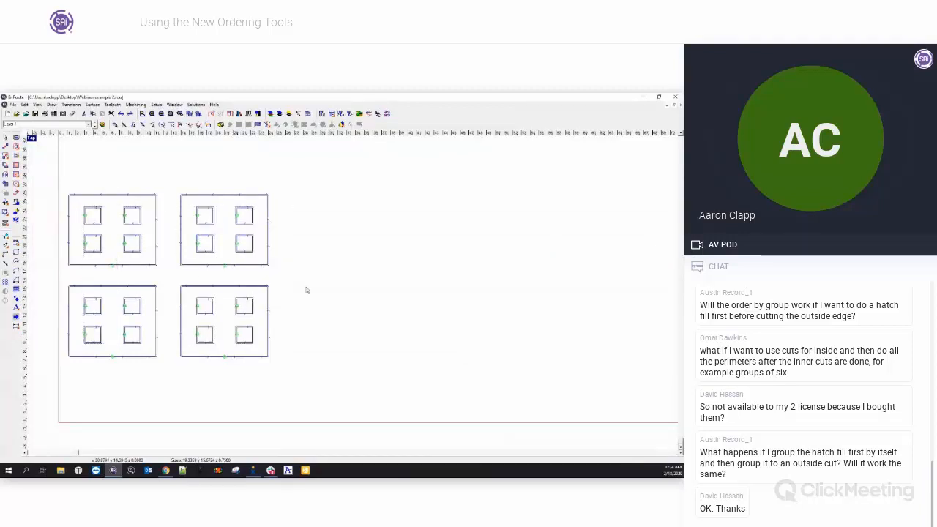
Select the inner squares of all four plates, starting with the upper-left plate and continuing through the upper-right and lower-right ones.
{"action": "left_click", "coordinate": [89, 208]}
{"action": "left_click", "coordinate": [129, 210], "text": "shift"}
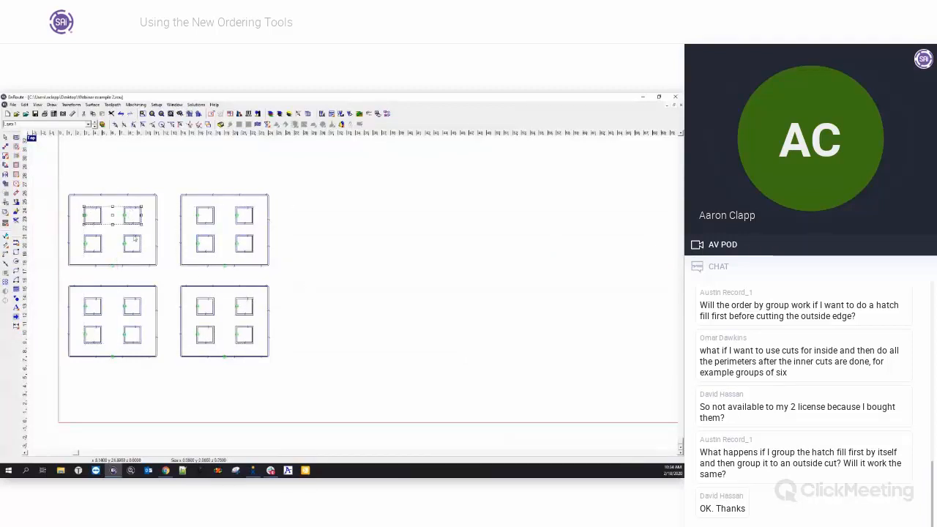
{"action": "left_click", "coordinate": [135, 236], "text": "shift"}
{"action": "left_click", "coordinate": [102, 239], "text": "shift"}
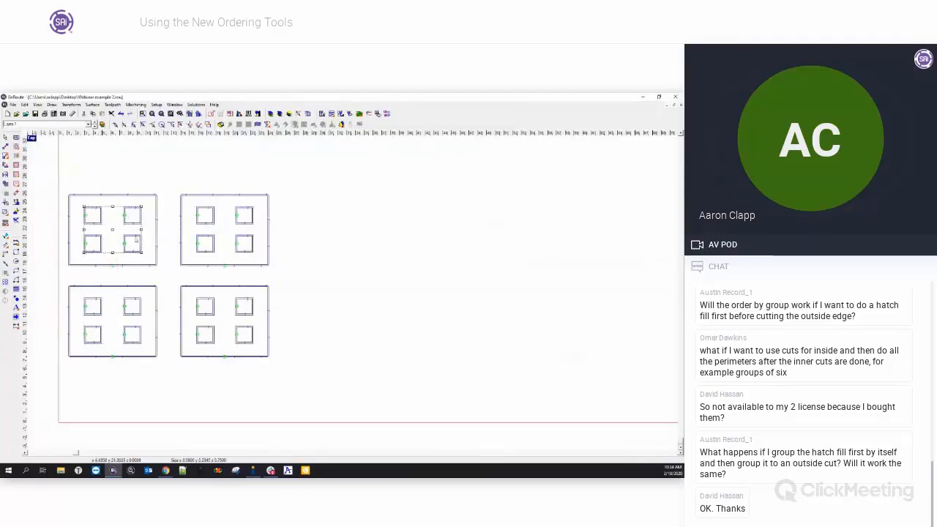
{"action": "left_click", "coordinate": [237, 208], "text": "shift"}
{"action": "left_click", "coordinate": [240, 240], "text": "shift"}
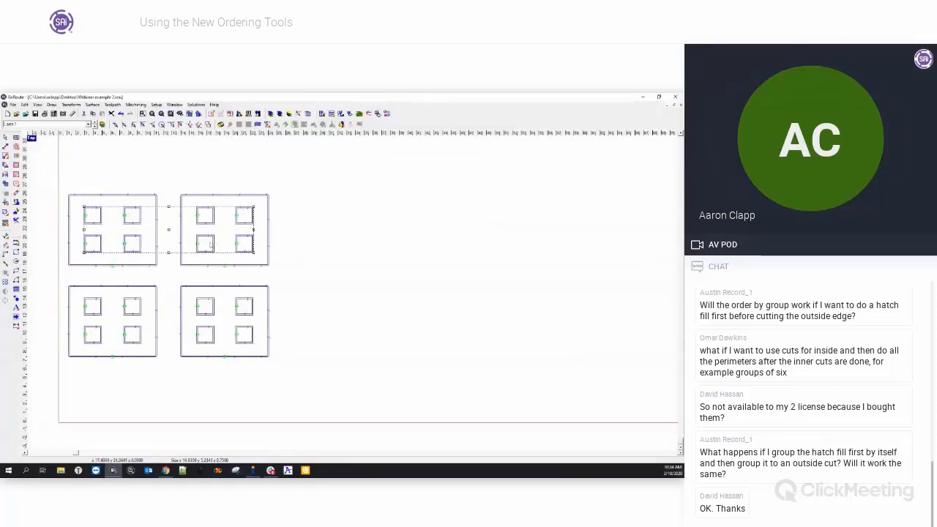
{"action": "left_click", "coordinate": [207, 301], "text": "shift"}
{"action": "left_click", "coordinate": [242, 331], "text": "shift"}
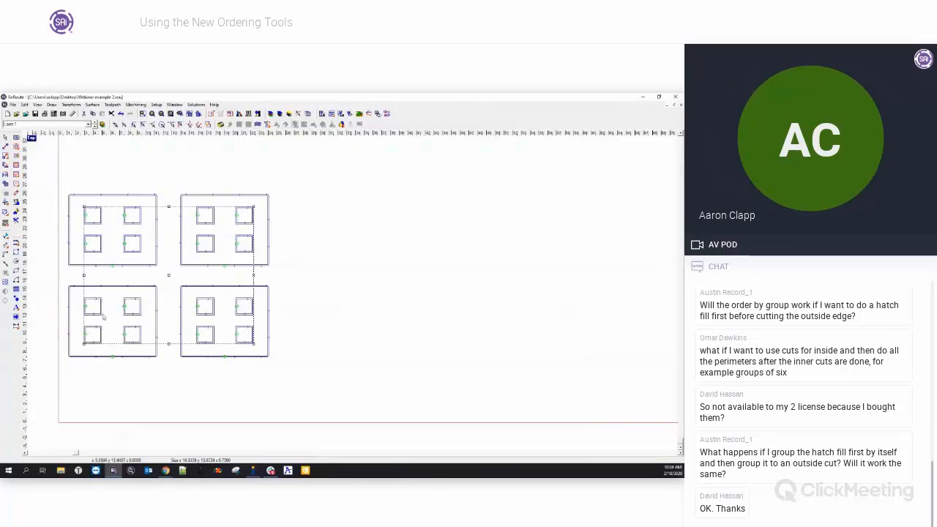
Add the four plate outlines to the selected squares, beginning with the lower-left outline, and group everything.
{"action": "left_click", "coordinate": [78, 288], "text": "shift"}
{"action": "left_click", "coordinate": [81, 267], "text": "shift"}
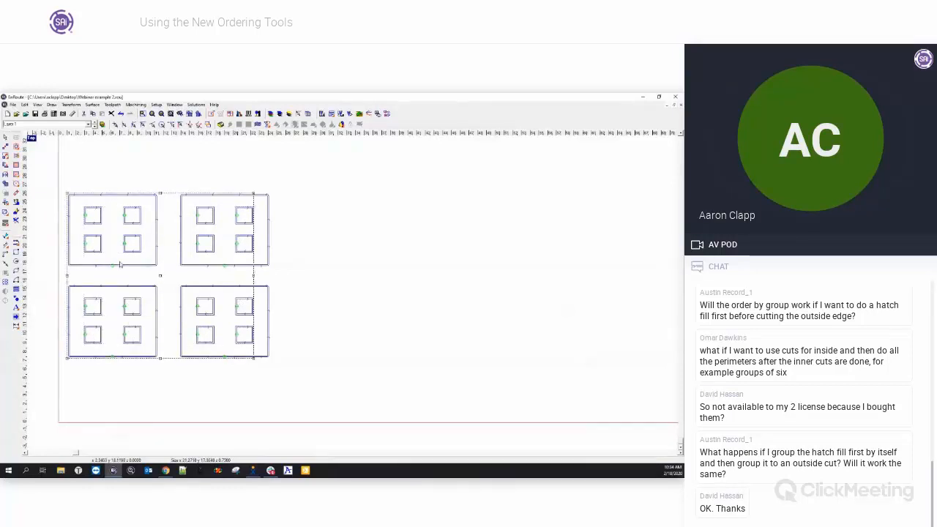
{"action": "left_click", "coordinate": [184, 265], "text": "shift"}
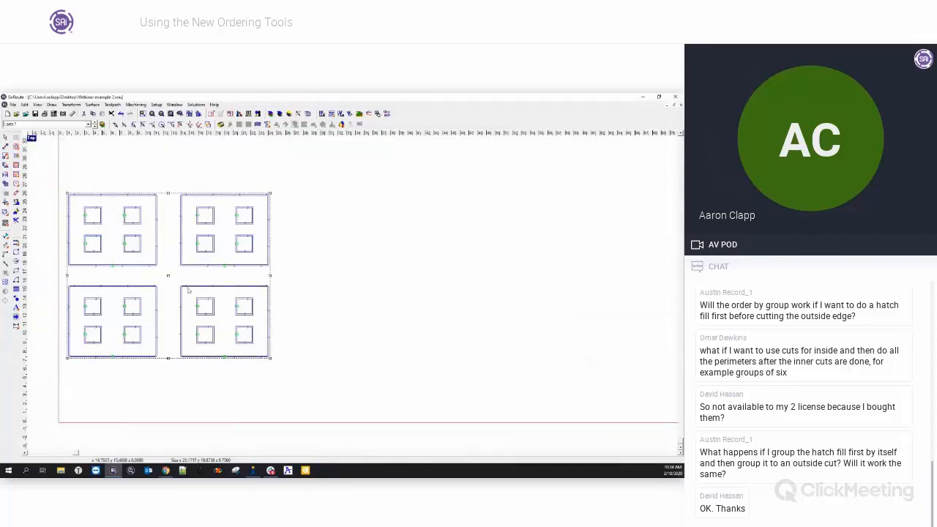
{"action": "left_click", "coordinate": [71, 105]}
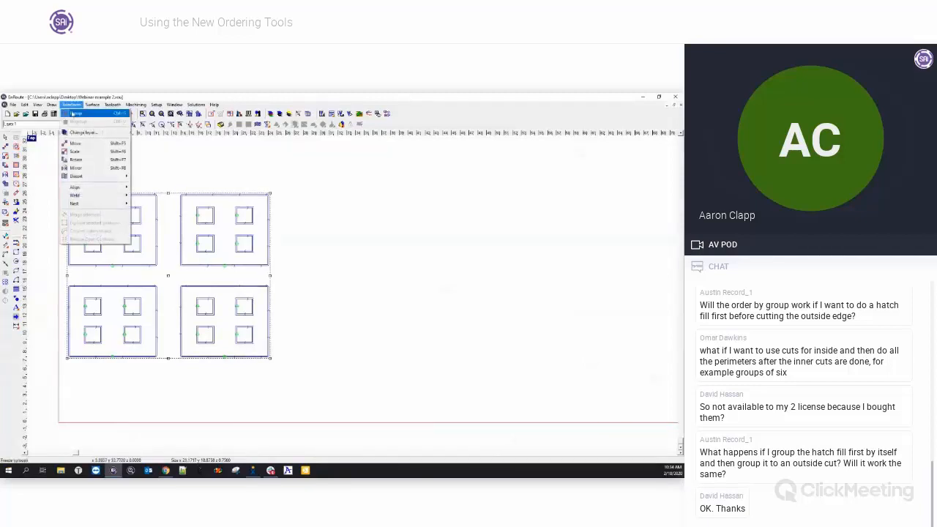
{"action": "left_click", "coordinate": [73, 114]}
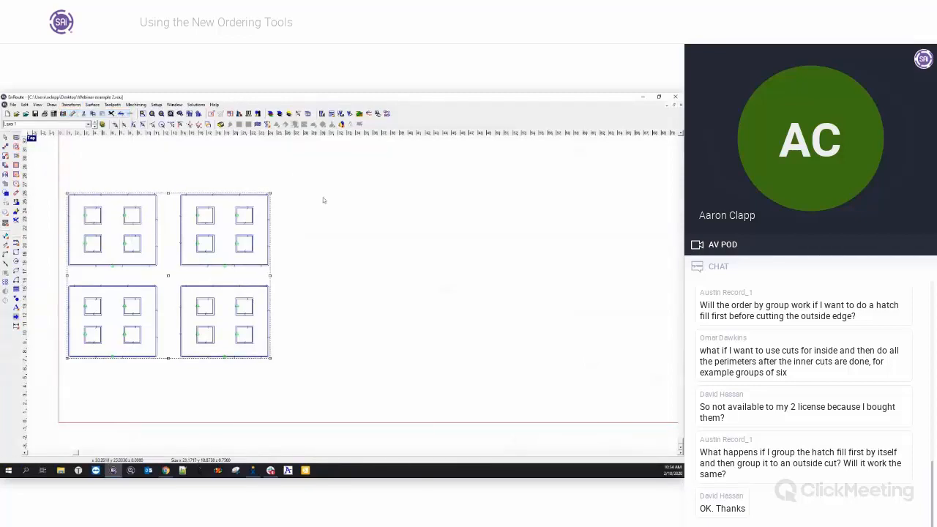
Start Simulate 2D for the grouped plates, show the object order, rewind, advance through all tool lifts and leave the simulation.
{"action": "left_click", "coordinate": [340, 114]}
{"action": "left_click_drag", "start_coordinate": [518, 151], "coordinate": [404, 178]}
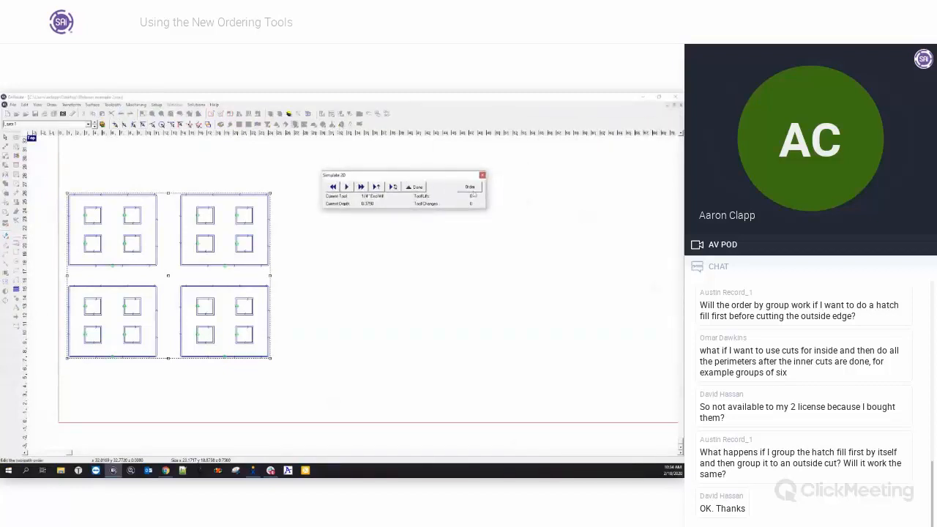
{"action": "left_click", "coordinate": [472, 187]}
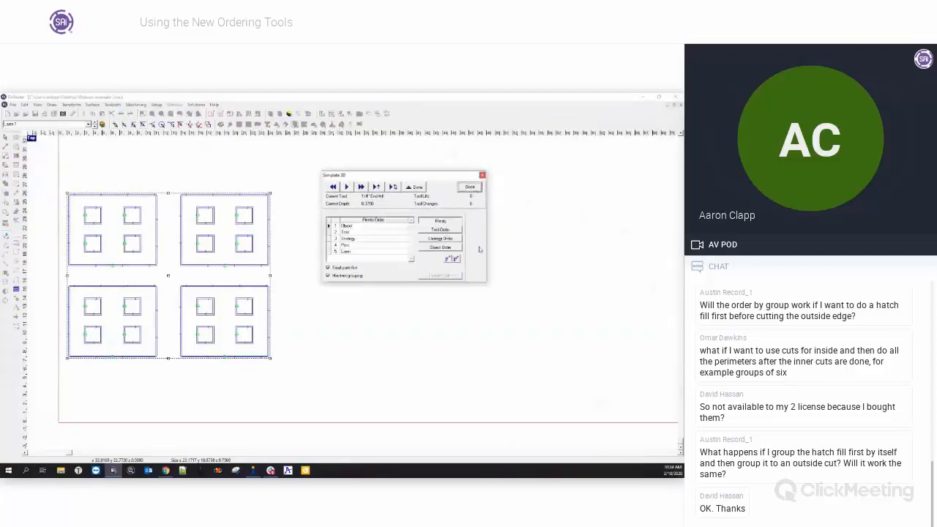
{"action": "left_click", "coordinate": [430, 247]}
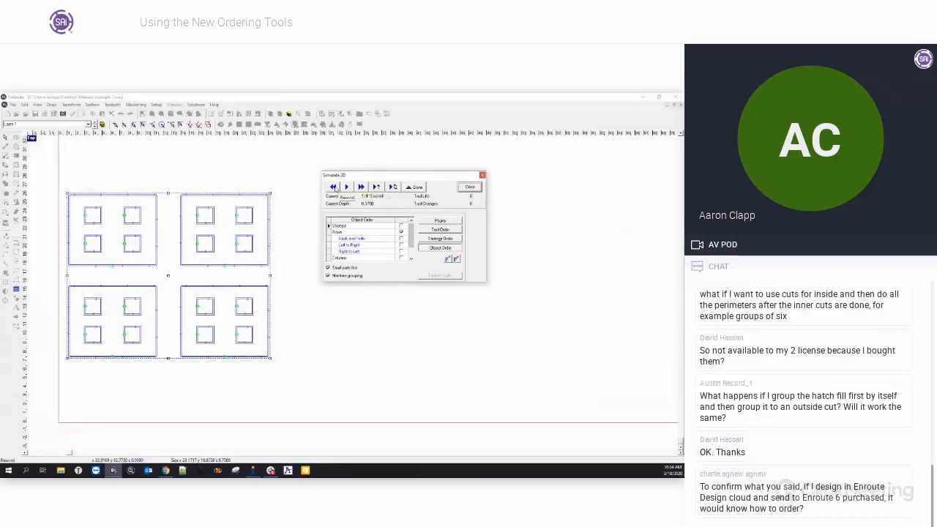
{"action": "left_click", "coordinate": [333, 187]}
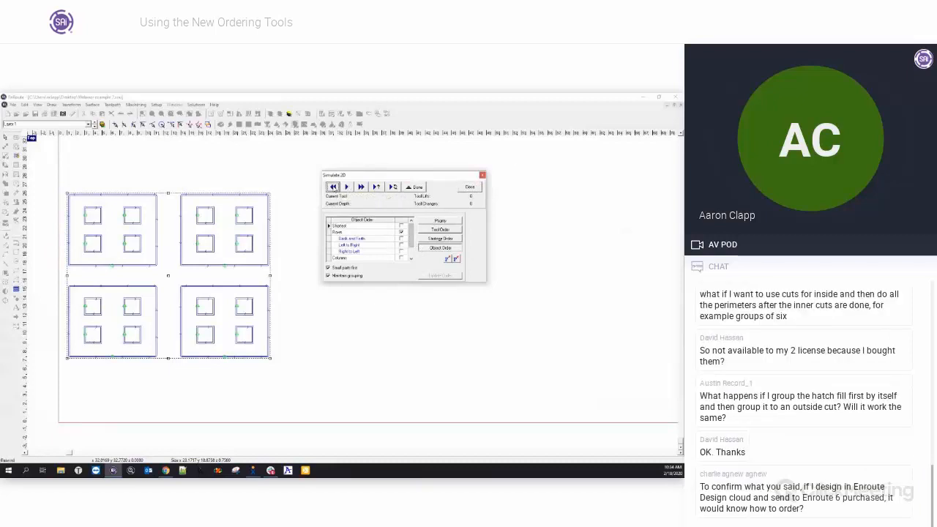
{"action": "left_click", "coordinate": [376, 188]}
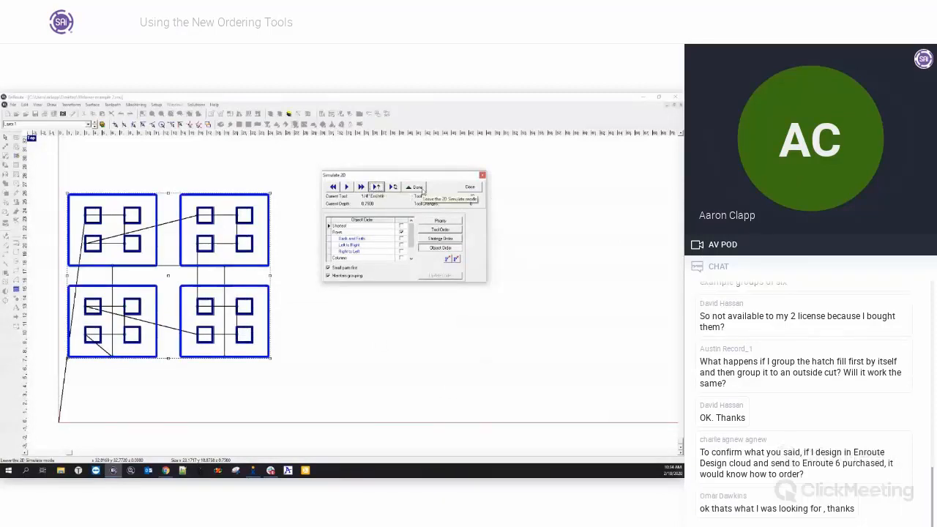
{"action": "left_click", "coordinate": [416, 187]}
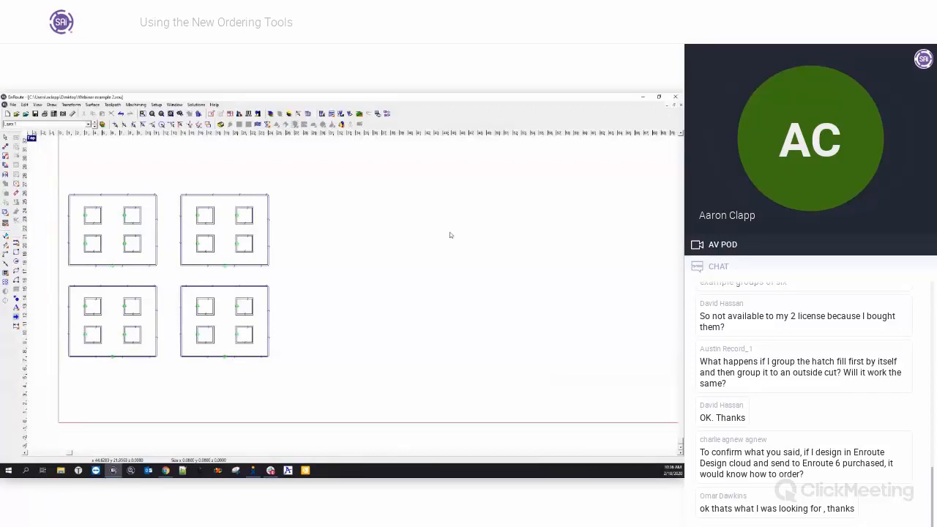
Start Simulate 2D for the four plates and show the priority order list beside the drawing.
{"action": "left_click", "coordinate": [336, 115]}
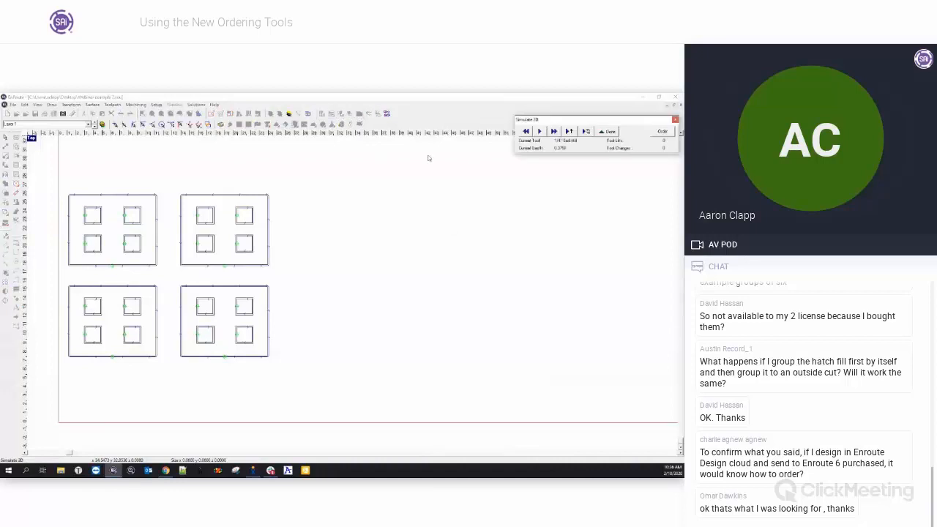
{"action": "left_click", "coordinate": [657, 134]}
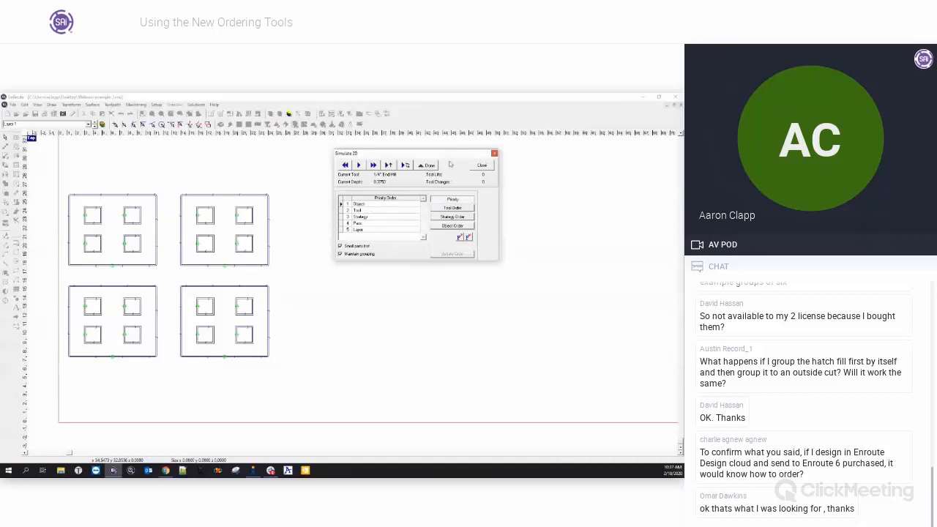
{"action": "left_click_drag", "start_coordinate": [453, 158], "coordinate": [400, 213]}
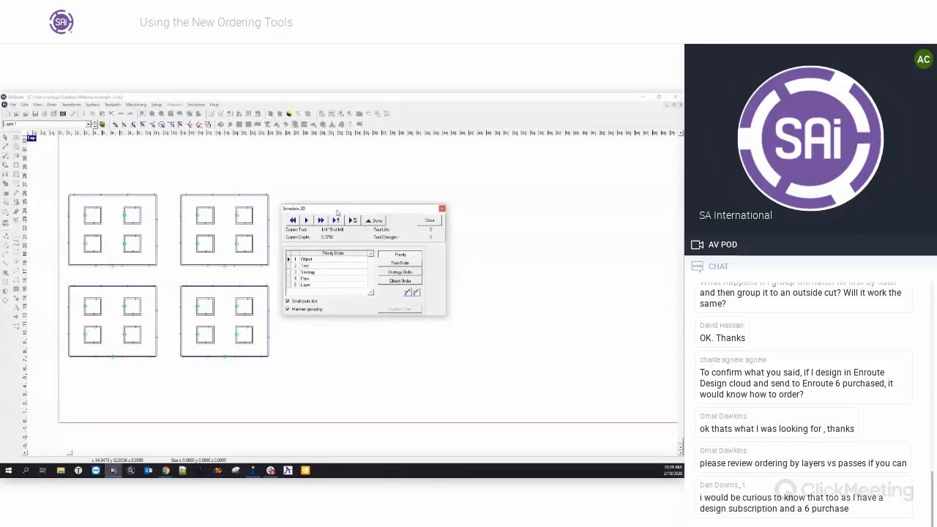
{"action": "left_click", "coordinate": [433, 219]}
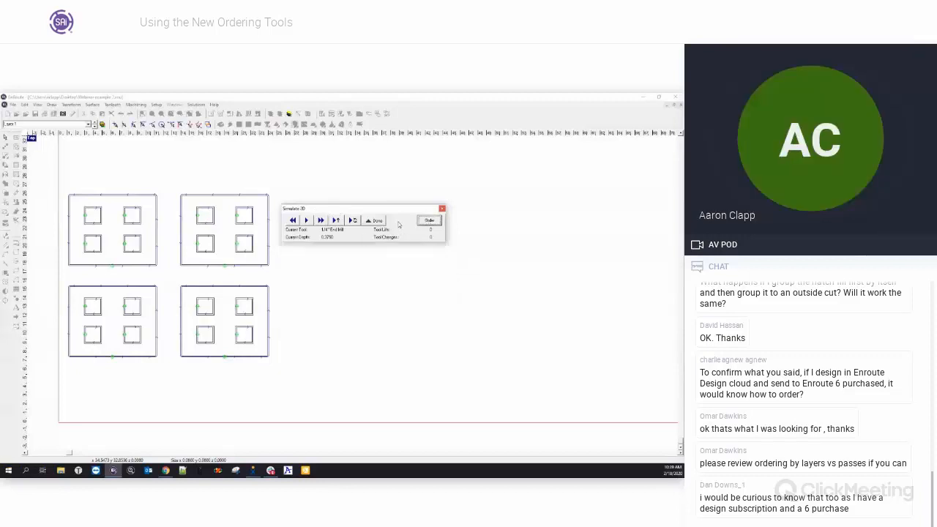
{"action": "left_click", "coordinate": [430, 220]}
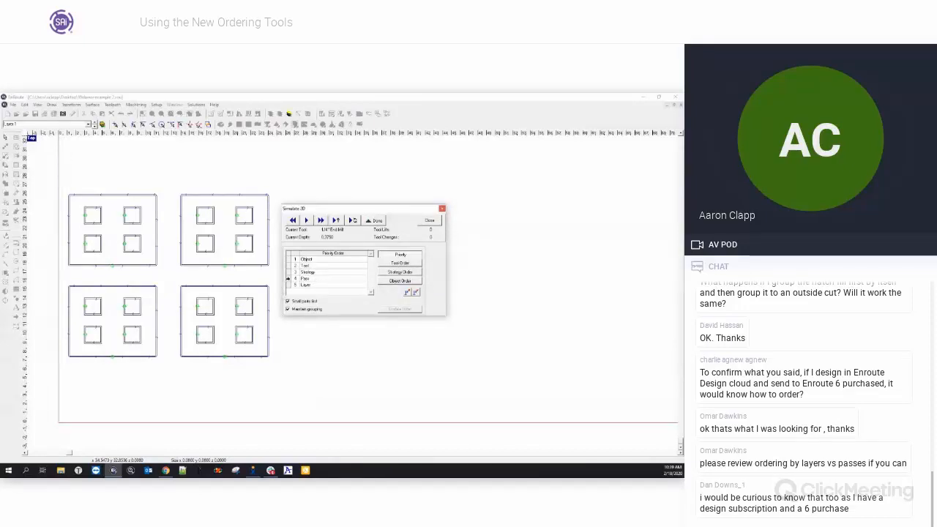
Try moving Pass to the first place in the priority order and leave the simulation without updating the order.
{"action": "left_click", "coordinate": [290, 278]}
{"action": "left_click", "coordinate": [290, 266]}
{"action": "left_click", "coordinate": [289, 278]}
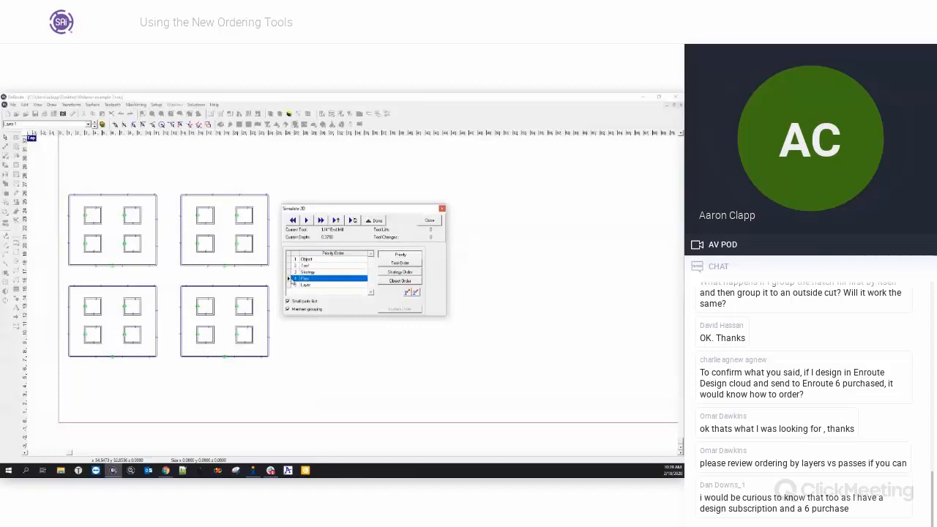
{"action": "left_click_drag", "start_coordinate": [290, 262], "coordinate": [290, 261]}
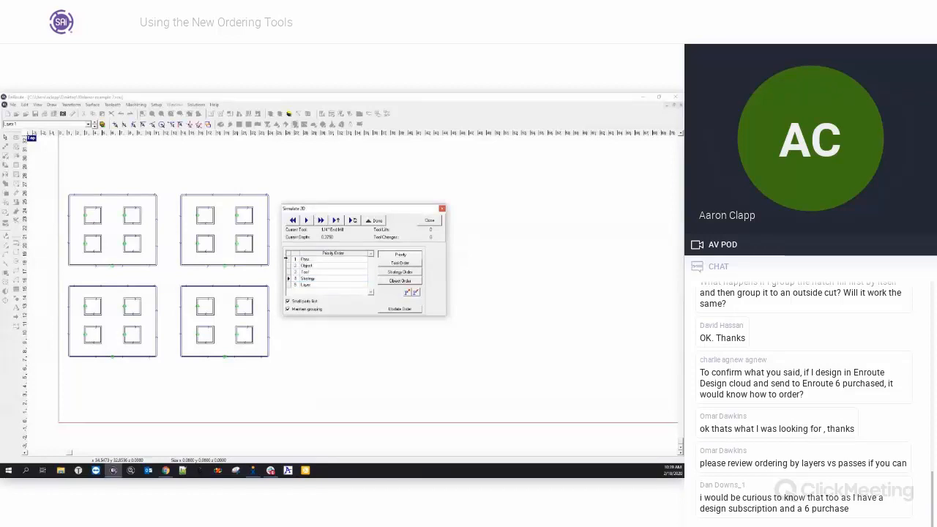
{"action": "left_click", "coordinate": [376, 221]}
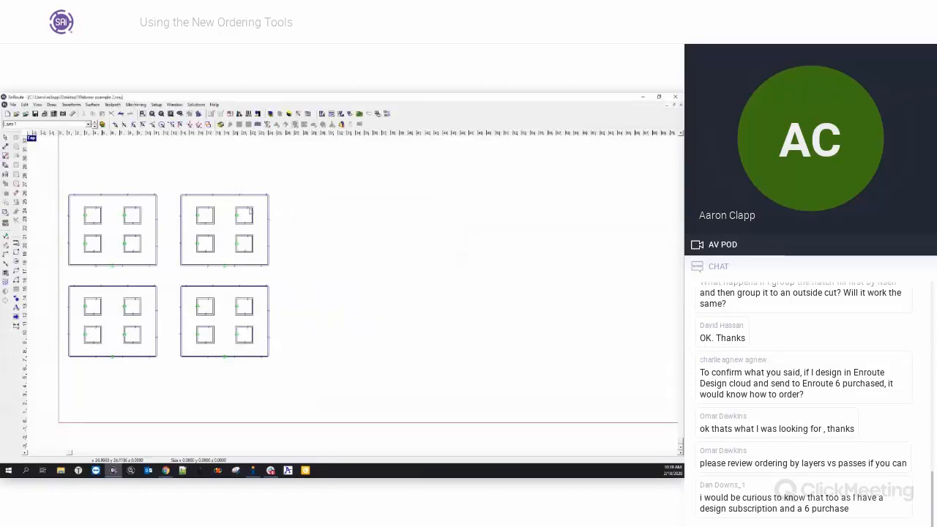
Remove the toolpaths from all four plates and their inner squares.
{"action": "left_click_drag", "start_coordinate": [308, 385], "coordinate": [252, 267]}
{"action": "left_click", "coordinate": [15, 221]}
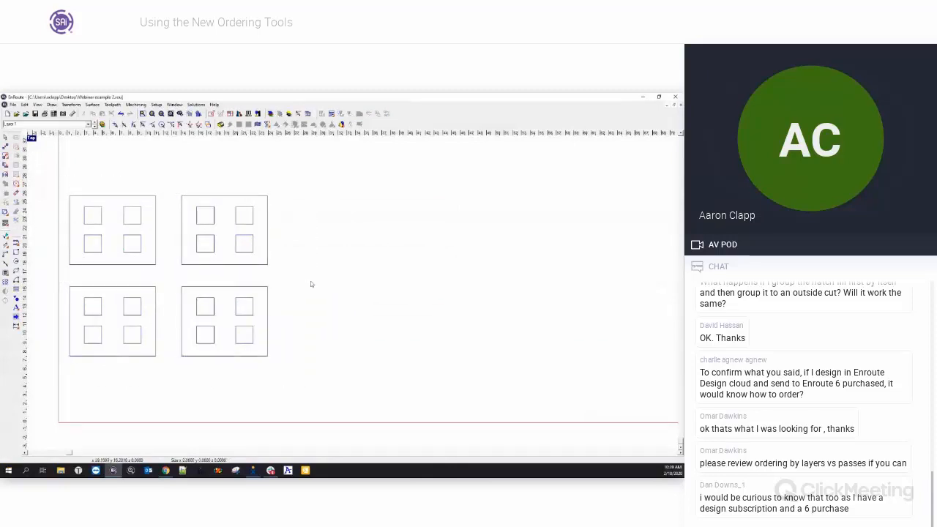
{"action": "left_click_drag", "start_coordinate": [55, 181], "coordinate": [296, 272]}
{"action": "left_click", "coordinate": [73, 196]}
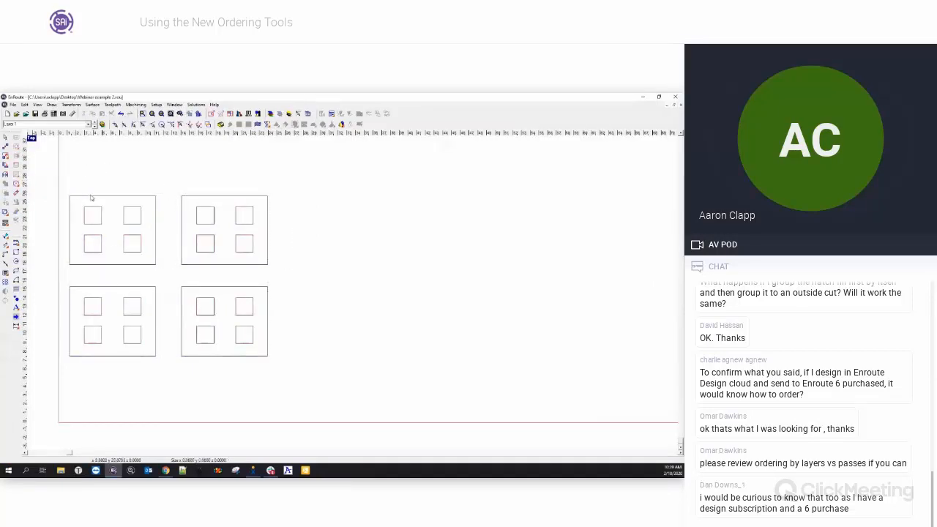
Delete the two upper plates, the lower-right plate and the four inner squares of the lower-left plate.
{"action": "left_click_drag", "start_coordinate": [60, 180], "coordinate": [287, 287]}
{"action": "key", "text": "Delete"}
{"action": "left_click_drag", "start_coordinate": [169, 270], "coordinate": [299, 364]}
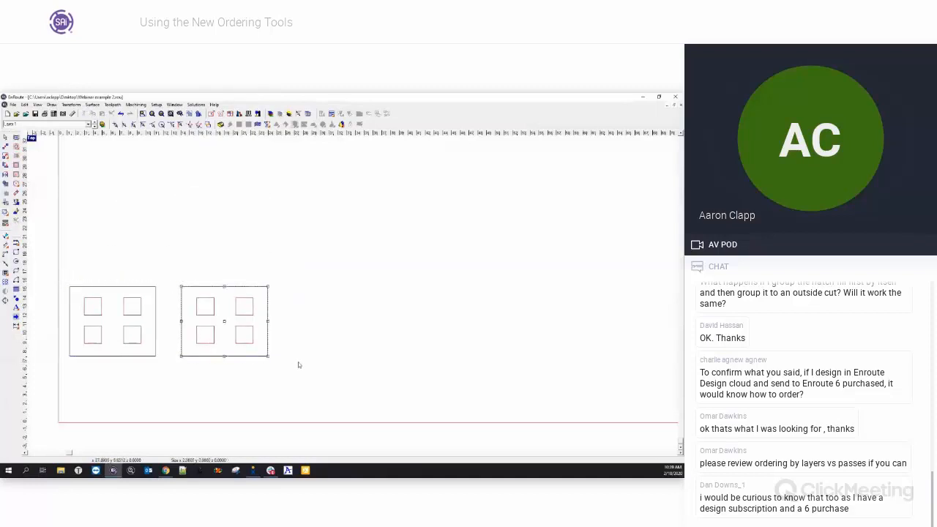
{"action": "key", "text": "Delete"}
{"action": "left_click", "coordinate": [130, 287]}
{"action": "left_click_drag", "start_coordinate": [109, 322], "coordinate": [150, 355]}
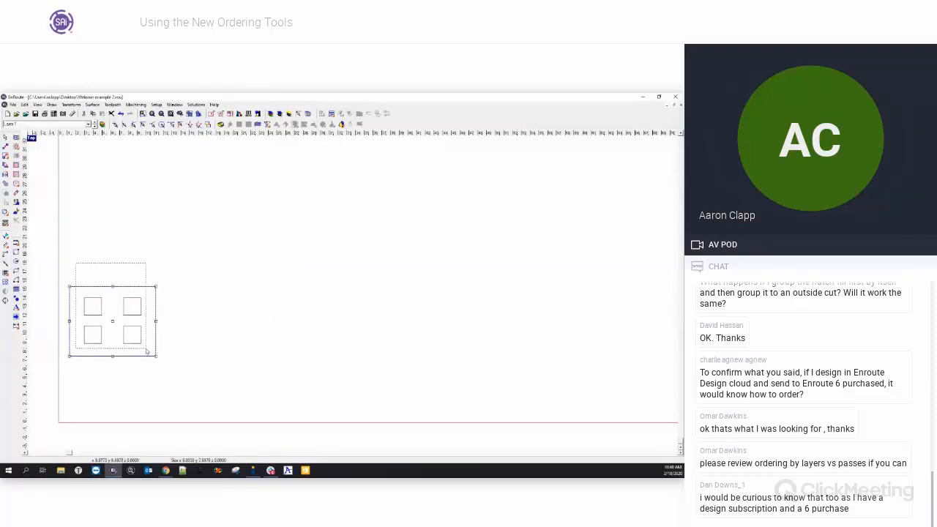
{"action": "key", "text": "Delete"}
Apply an external Router Offset with the 1/4" End Mill at 0.75 depth to the remaining rectangle and place a copy to its right.
{"action": "left_click_drag", "start_coordinate": [65, 276], "coordinate": [175, 372]}
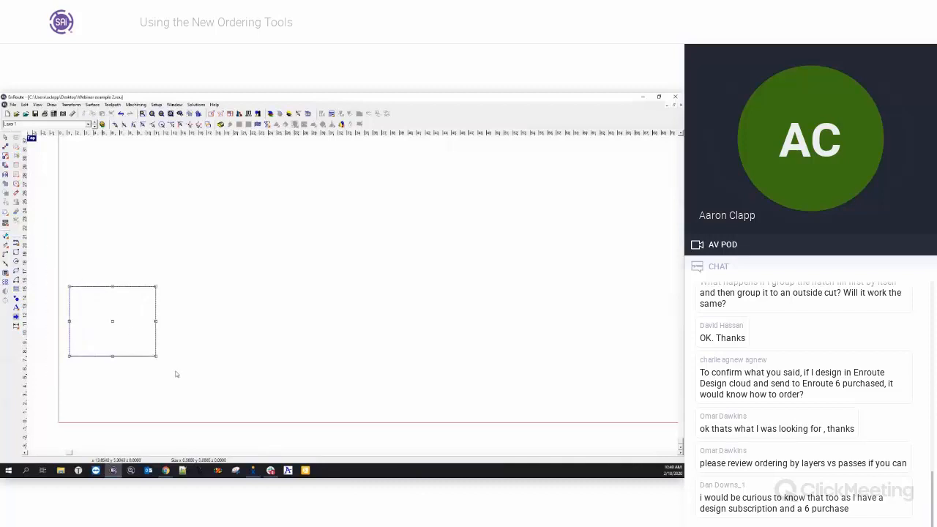
{"action": "left_click", "coordinate": [16, 138]}
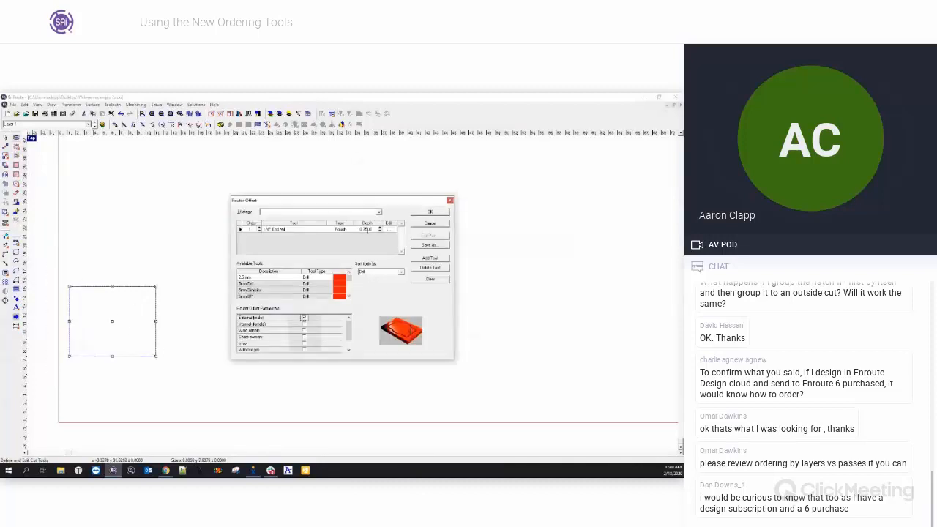
{"action": "left_click", "coordinate": [391, 229]}
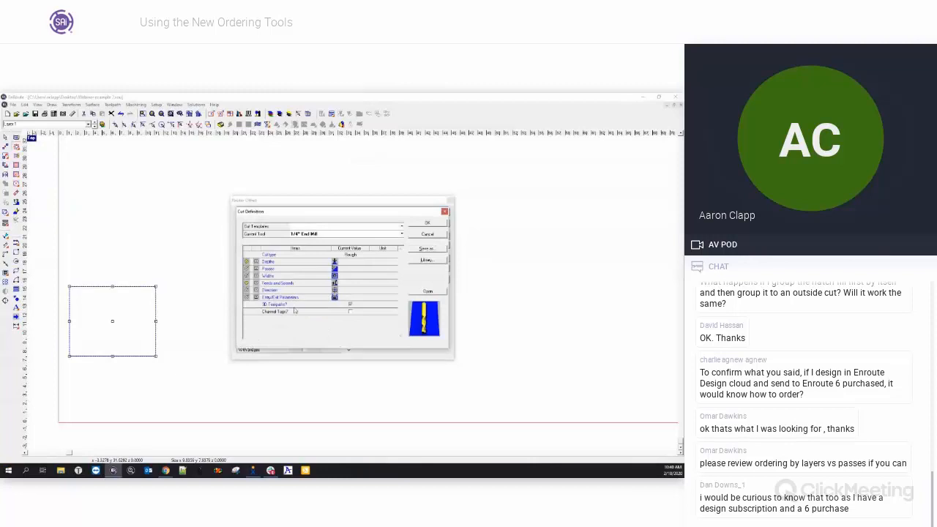
{"action": "left_click", "coordinate": [256, 268]}
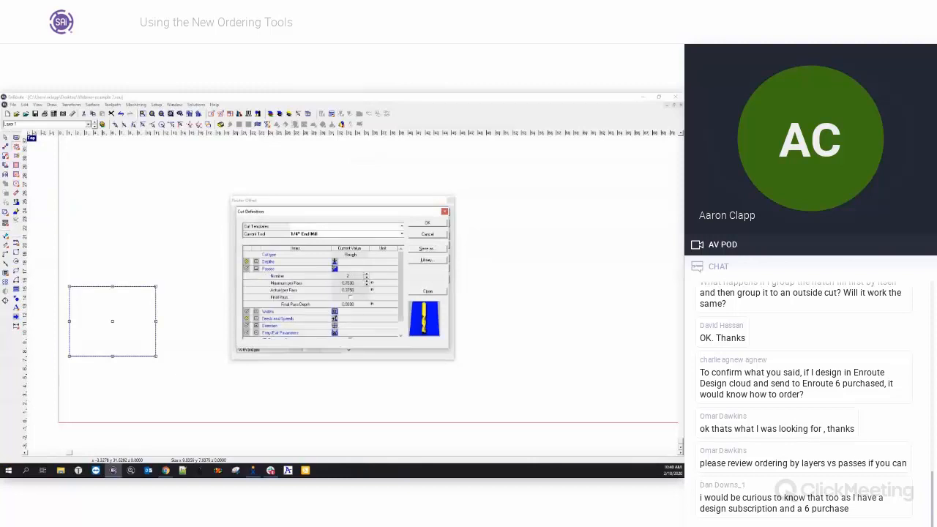
{"action": "left_click", "coordinate": [444, 211]}
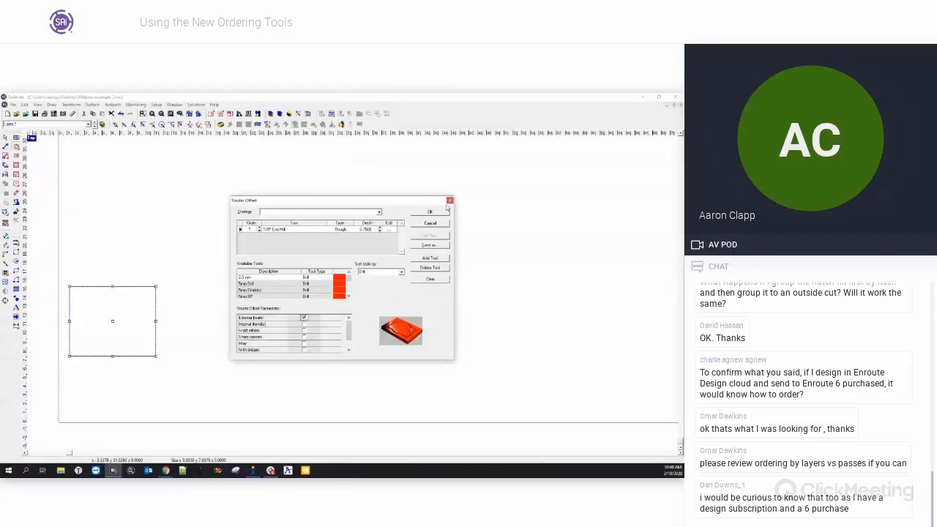
{"action": "left_click", "coordinate": [432, 212]}
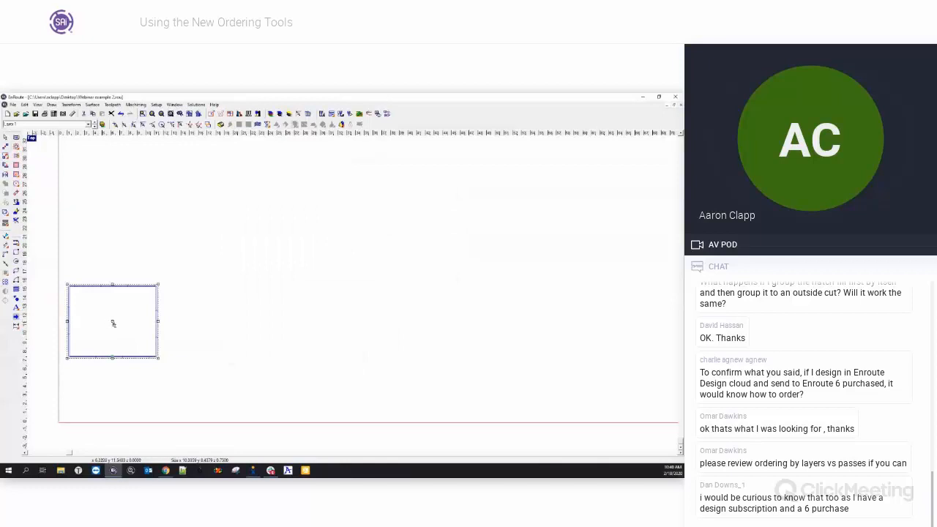
{"action": "left_click_drag", "start_coordinate": [113, 323], "coordinate": [208, 324]}
{"action": "left_click", "coordinate": [210, 271]}
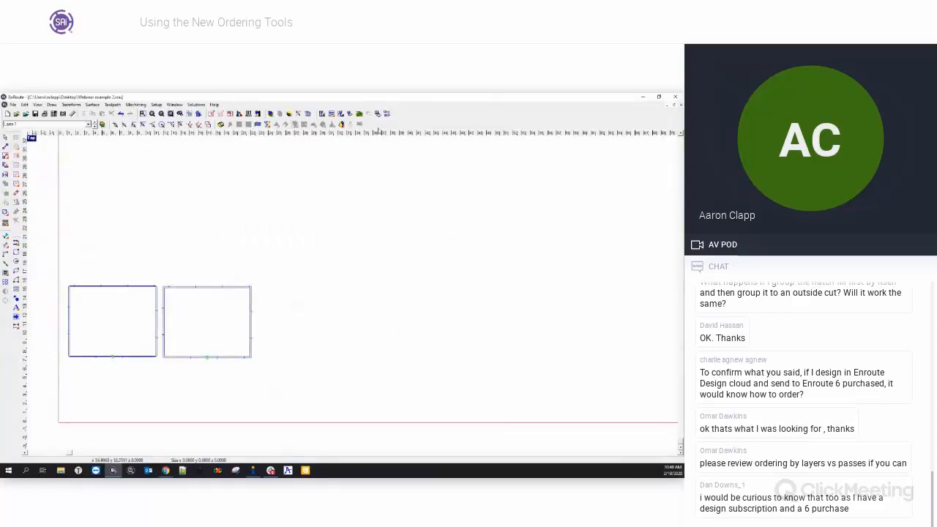
Start Simulate 2D for the two rectangles, move Pass to the first place in the priority order and update the order.
{"action": "left_click", "coordinate": [341, 123]}
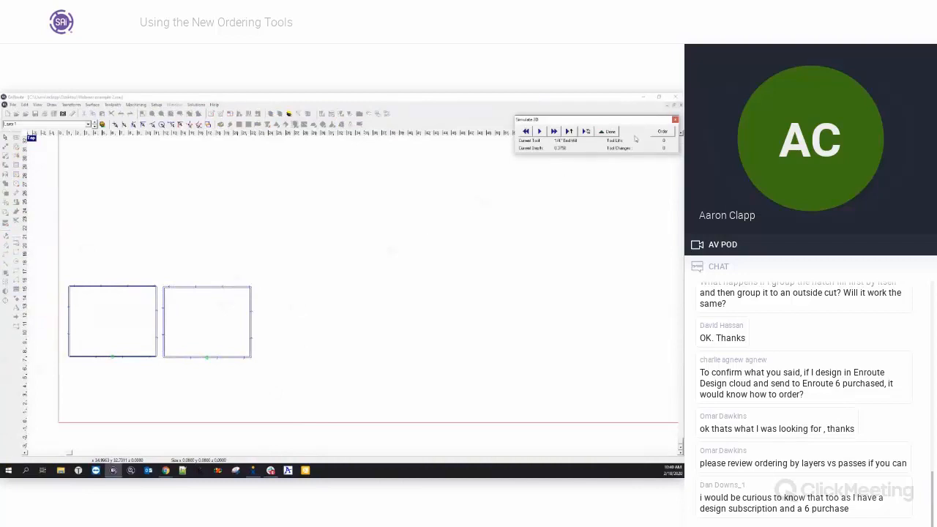
{"action": "left_click", "coordinate": [662, 132]}
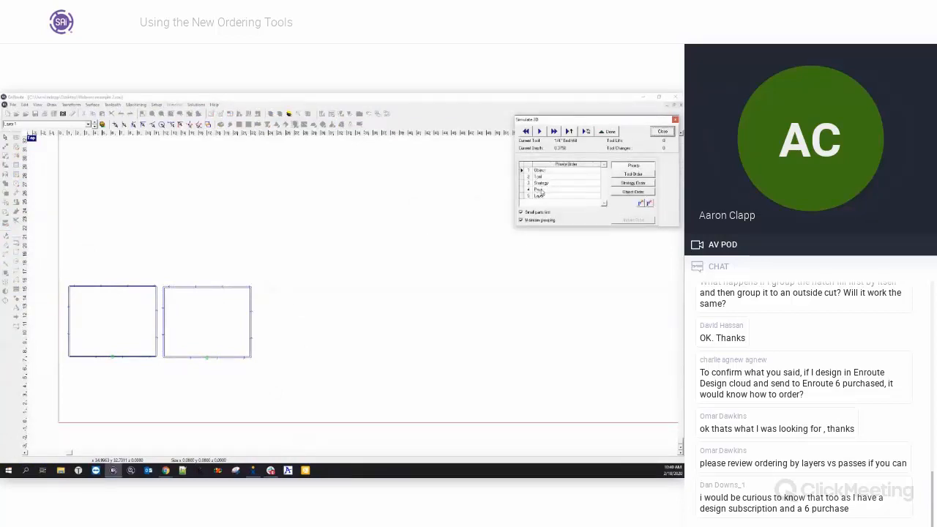
{"action": "left_click", "coordinate": [541, 190]}
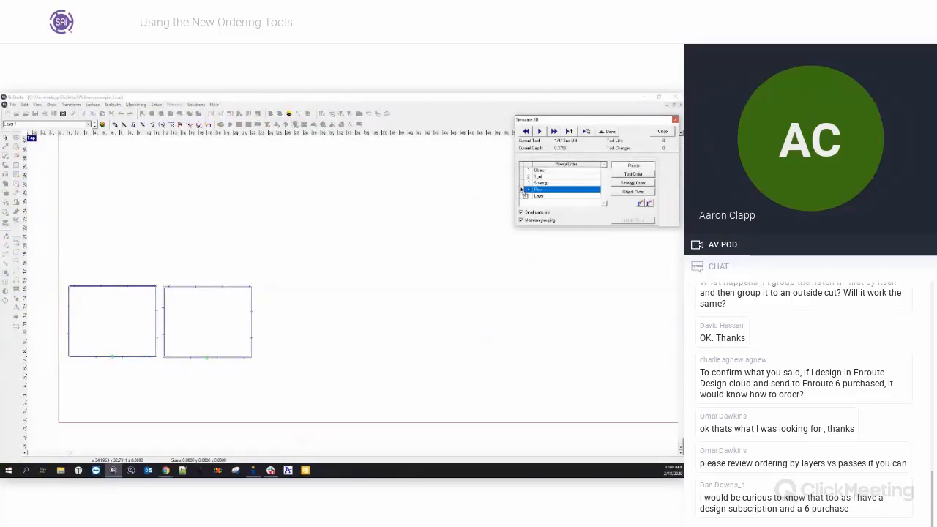
{"action": "left_click_drag", "start_coordinate": [525, 172], "coordinate": [526, 171]}
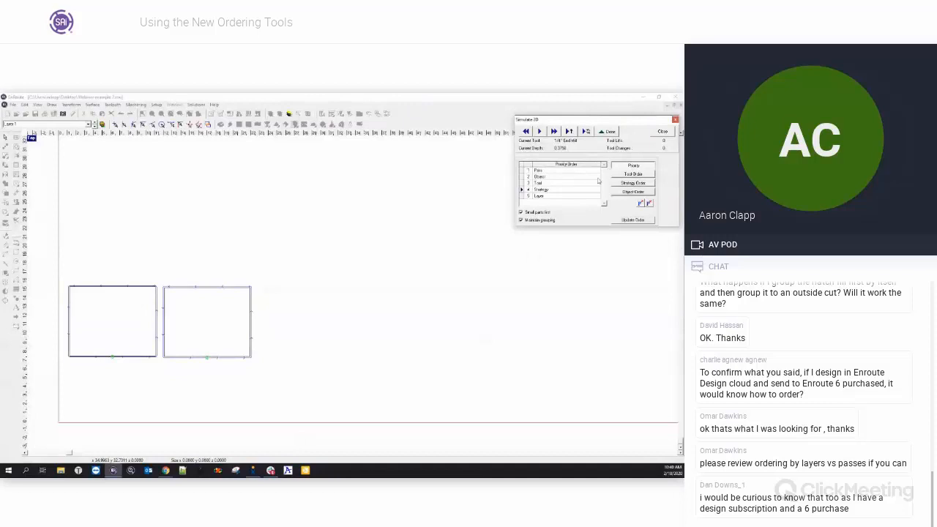
Rewind the 2D simulation, advance through all tool lifts of both rectangles and leave the simulation.
{"action": "left_click", "coordinate": [525, 132]}
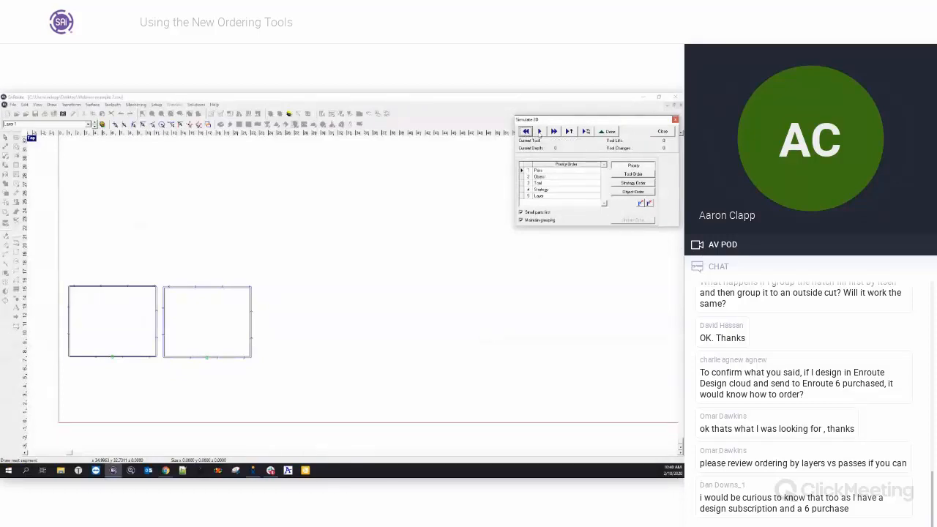
{"action": "left_click", "coordinate": [569, 132]}
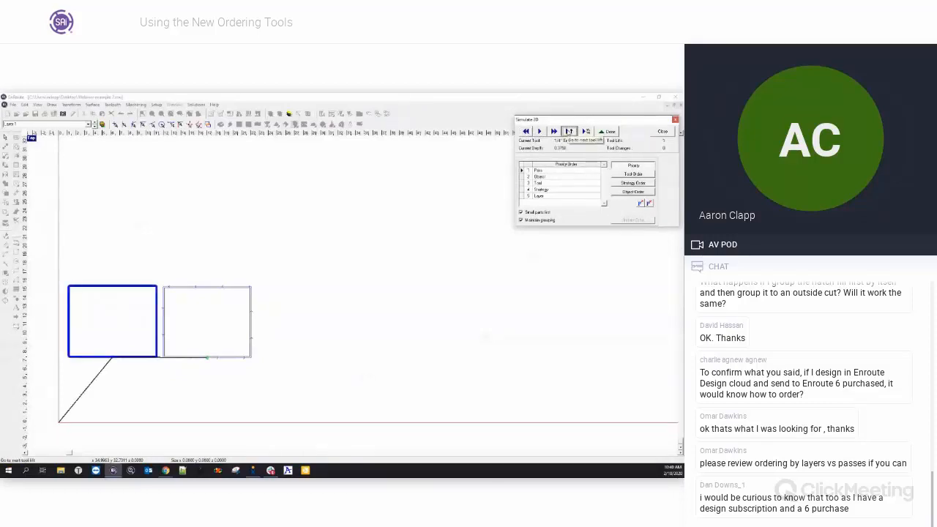
{"action": "left_click", "coordinate": [569, 132]}
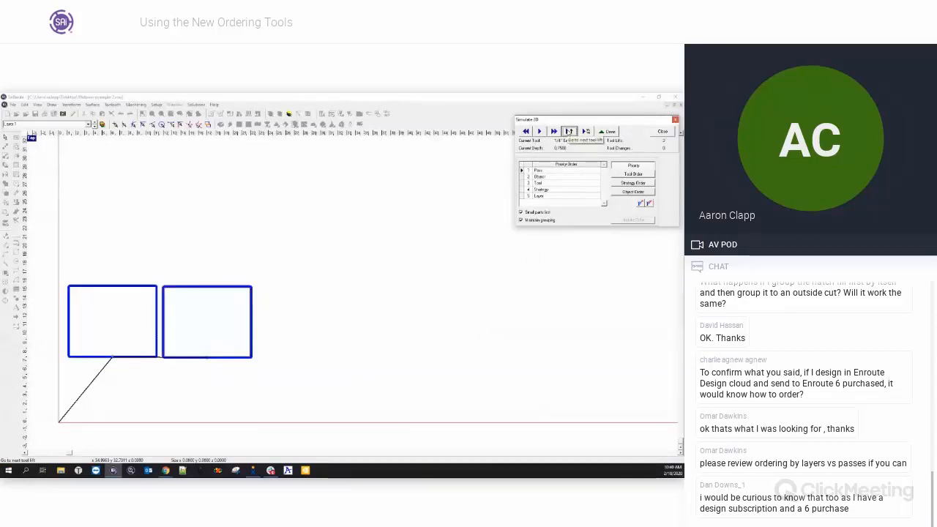
{"action": "left_click", "coordinate": [569, 132]}
{"action": "left_click", "coordinate": [569, 132]}
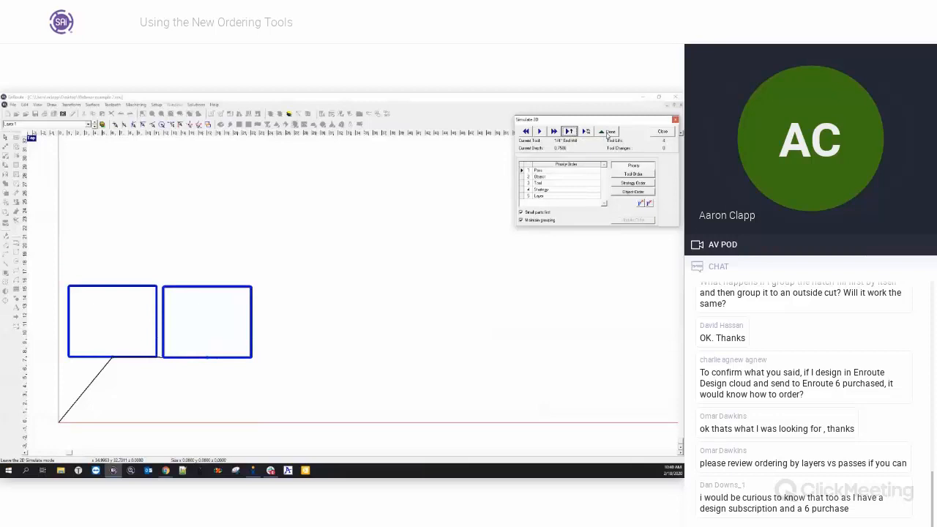
{"action": "left_click", "coordinate": [663, 132]}
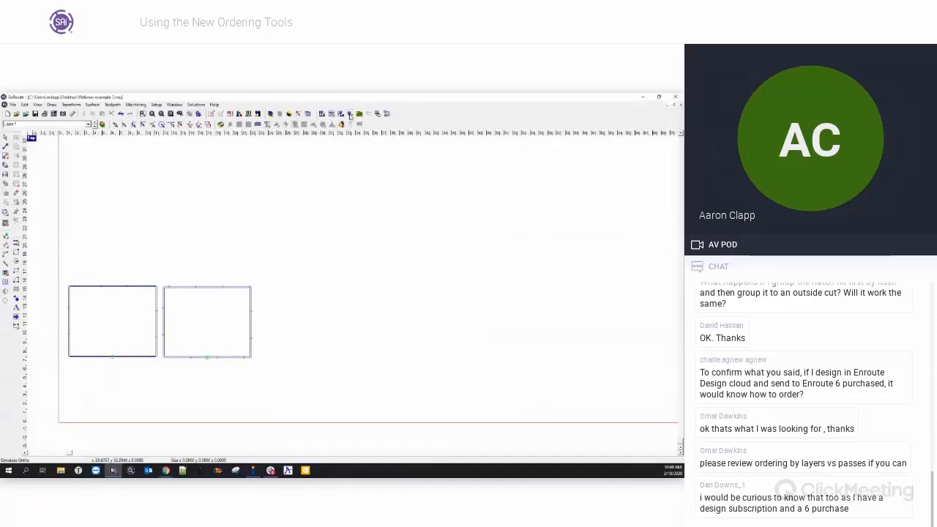
Run Simulate Ortho in perspective with the priority order shown, advance through the tool lifts, rewind and leave the simulation.
{"action": "left_click", "coordinate": [350, 114]}
{"action": "middle_click_drag", "start_coordinate": [307, 325], "coordinate": [350, 274]}
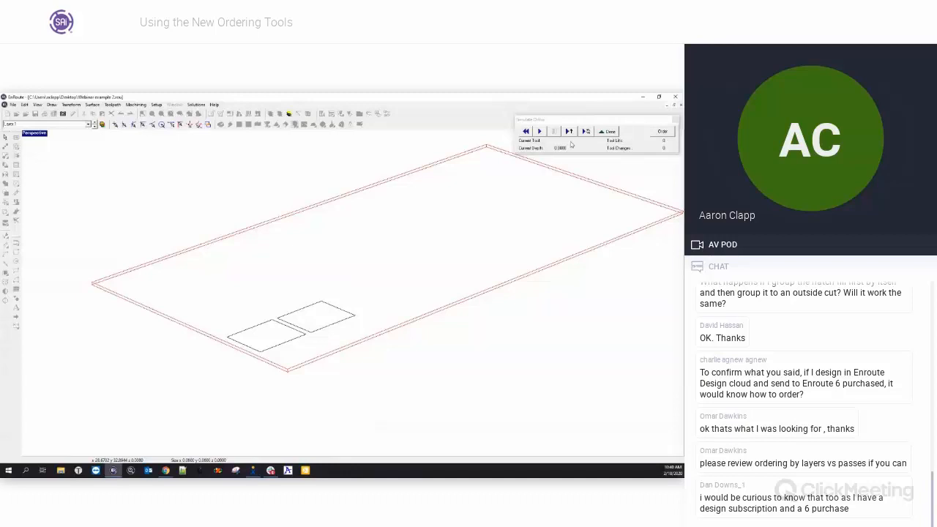
{"action": "left_click", "coordinate": [662, 131]}
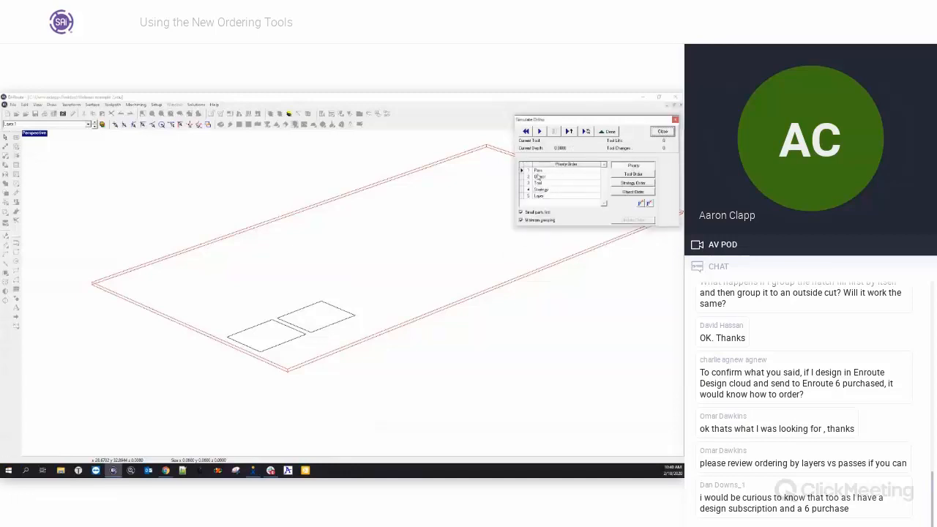
{"action": "left_click", "coordinate": [569, 132]}
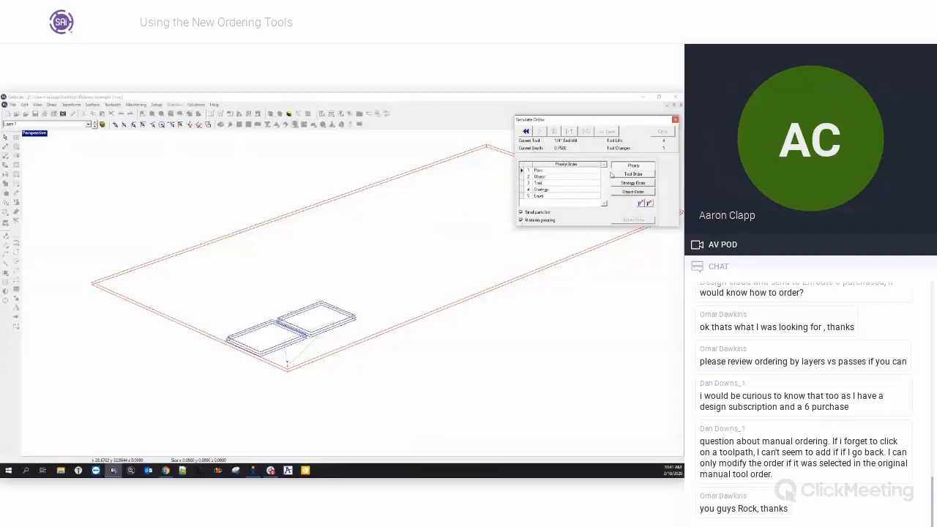
{"action": "left_click", "coordinate": [527, 133]}
{"action": "left_click", "coordinate": [662, 131]}
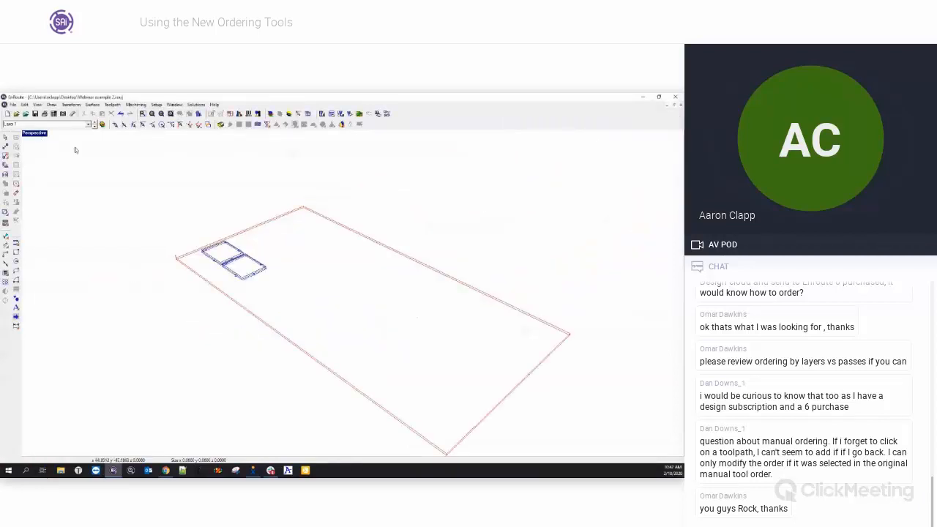
Start a new drawing on the default plate and import the part file Bulk 13.99x23.99 RH.dxf.
{"action": "left_click", "coordinate": [7, 113]}
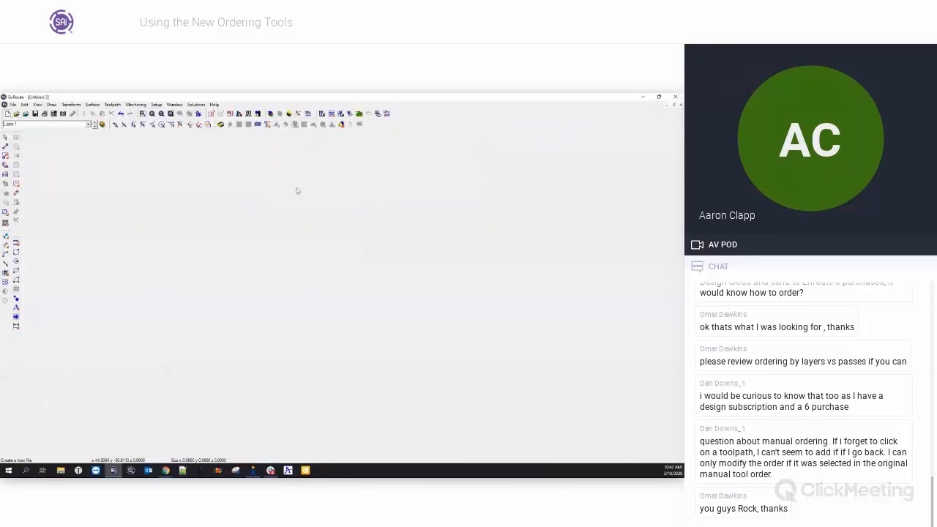
{"action": "left_click", "coordinate": [418, 230]}
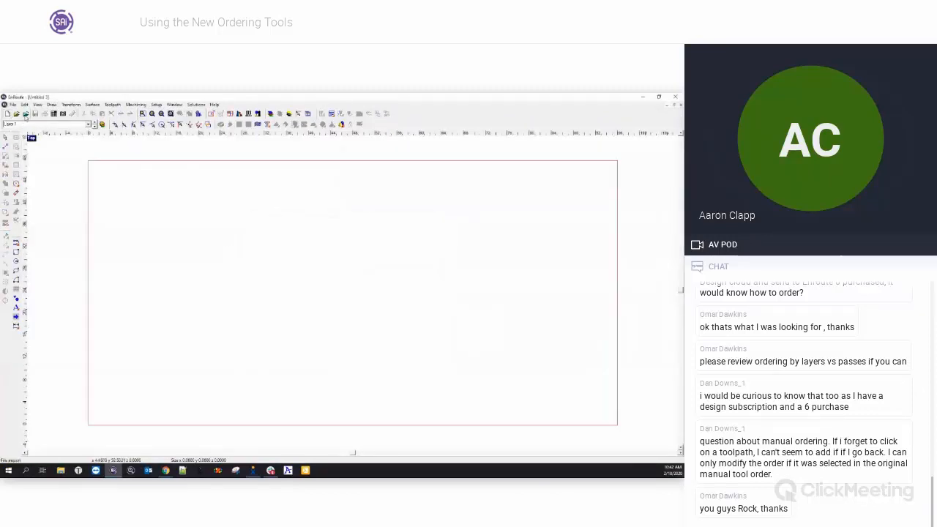
{"action": "left_click", "coordinate": [25, 114]}
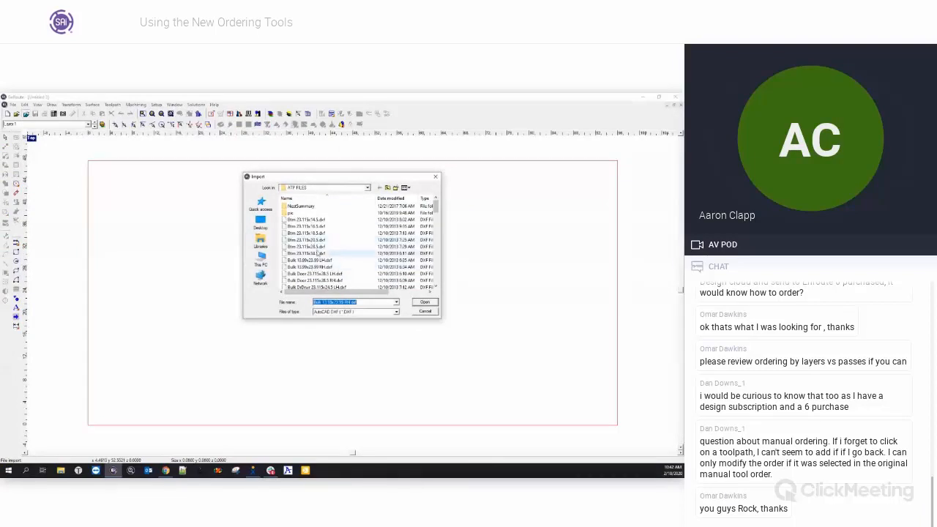
{"action": "left_click", "coordinate": [314, 267]}
{"action": "left_click", "coordinate": [425, 301]}
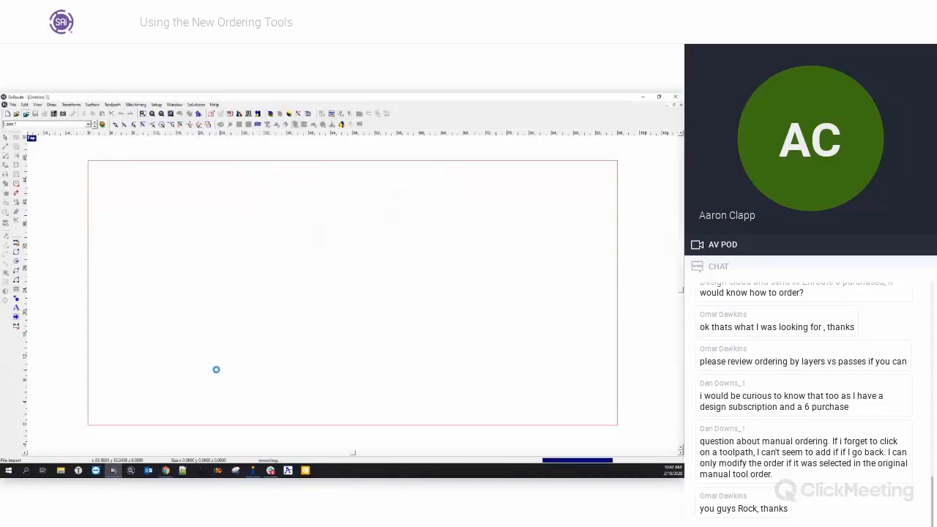
Delete the width and height dimensions, including their arrows and extension lines, around the imported part.
{"action": "scroll", "coordinate": [71, 366], "scroll_direction": "down", "scroll_amount": 1}
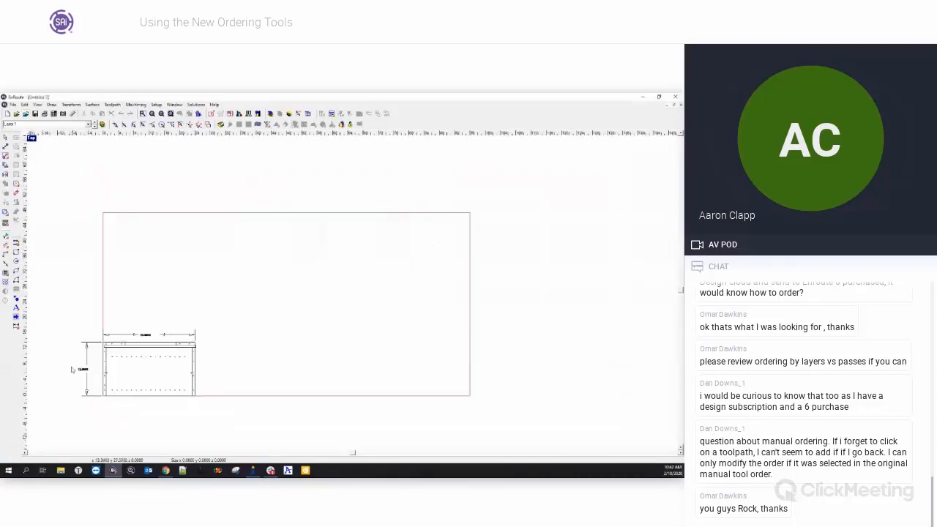
{"action": "scroll", "coordinate": [102, 386], "scroll_direction": "up", "scroll_amount": 3}
{"action": "scroll", "coordinate": [102, 386], "scroll_direction": "up", "scroll_amount": 1}
{"action": "mouse_move", "coordinate": [65, 203]}
{"action": "left_mouse_down"}
{"action": "mouse_move", "coordinate": [118, 307]}
{"action": "mouse_move", "coordinate": [132, 383]}
{"action": "left_mouse_up"}
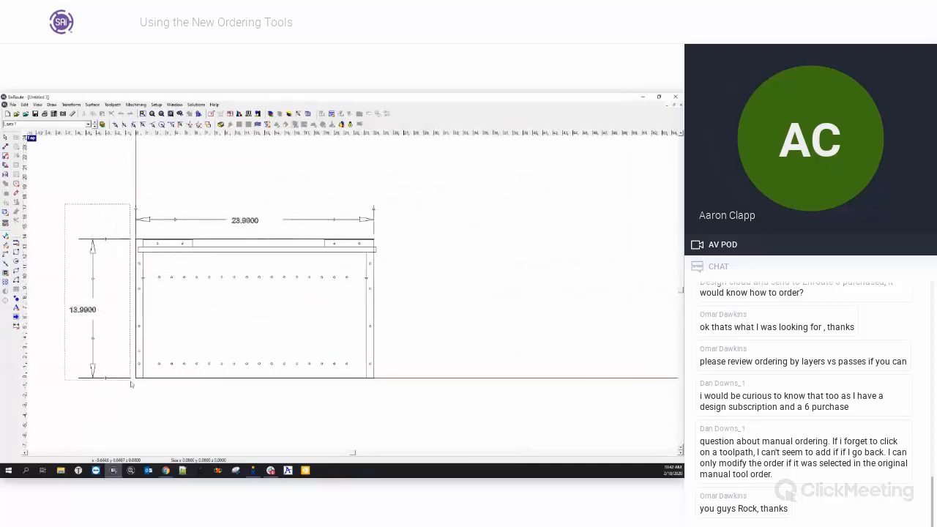
{"action": "left_click_drag", "start_coordinate": [131, 384], "coordinate": [132, 383]}
{"action": "key", "text": "Delete"}
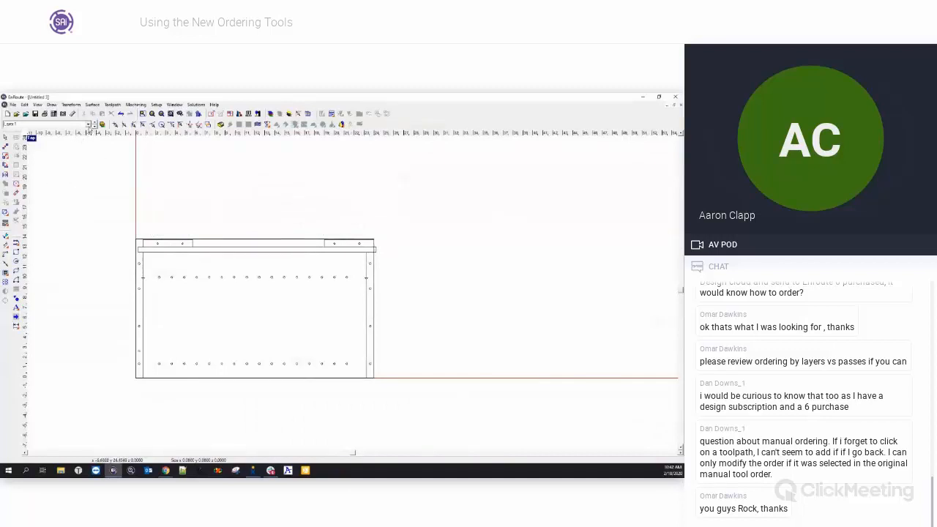
Isolate the Cut2Pass layer and apply a Router Offset toolpath with the preset settings to the part's outer rectangle.
{"action": "left_click", "coordinate": [89, 125]}
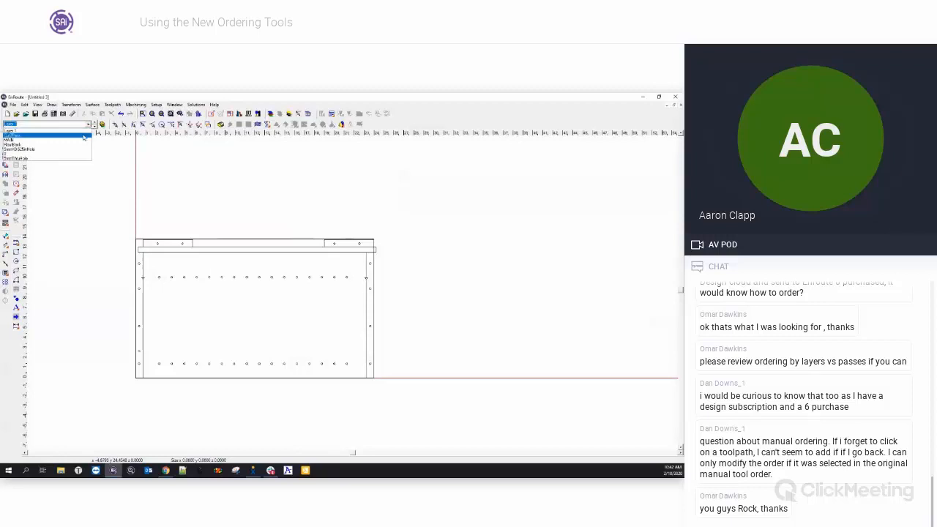
{"action": "left_click", "coordinate": [85, 135]}
{"action": "left_click_drag", "start_coordinate": [106, 209], "coordinate": [407, 422]}
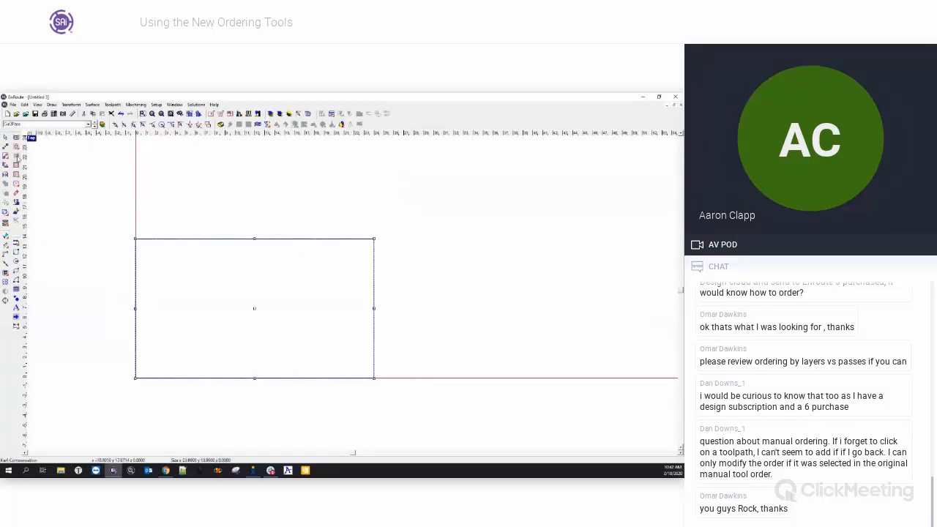
{"action": "left_click", "coordinate": [16, 147]}
{"action": "left_click", "coordinate": [429, 212]}
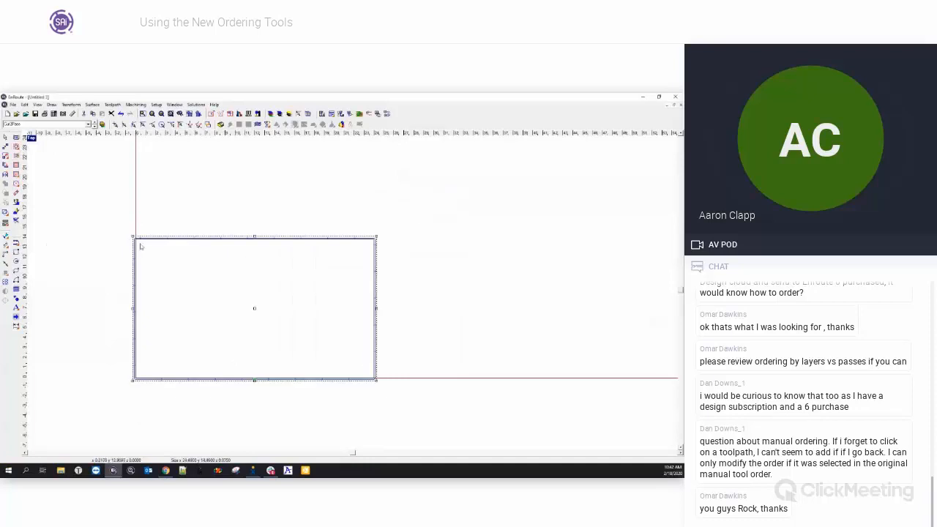
Isolate the MAIN layer and apply an Island Fill toolpath to the two small rectangles along the part's upper edge.
{"action": "left_click", "coordinate": [88, 124]}
{"action": "left_click", "coordinate": [55, 145]}
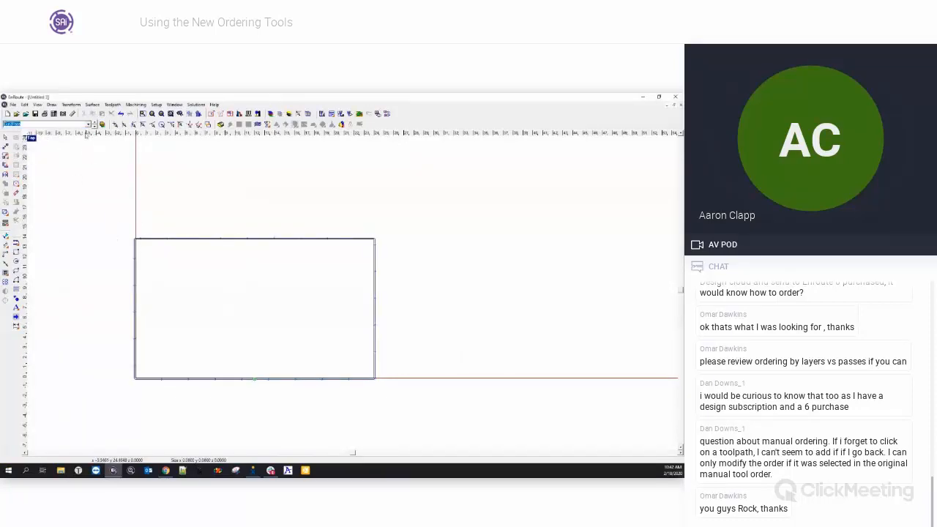
{"action": "left_click", "coordinate": [89, 123]}
{"action": "left_click", "coordinate": [63, 144]}
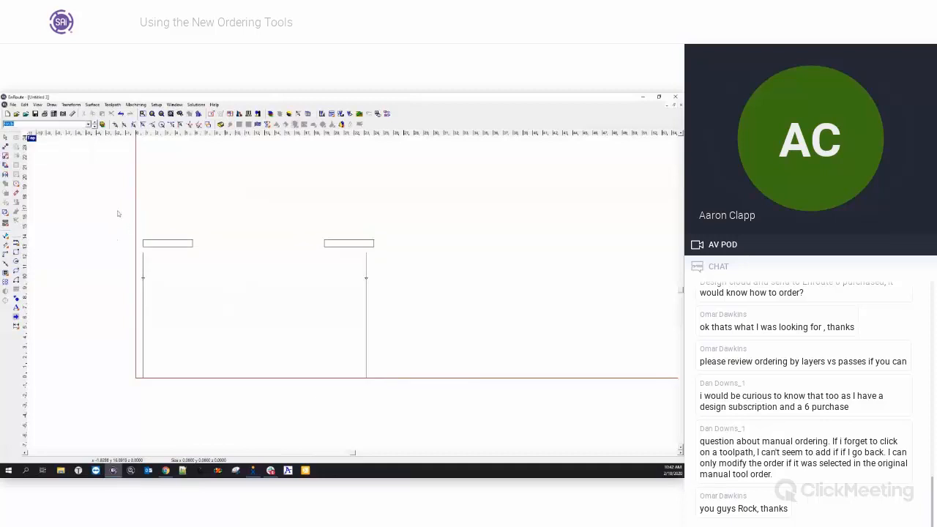
{"action": "left_click_drag", "start_coordinate": [121, 210], "coordinate": [393, 258]}
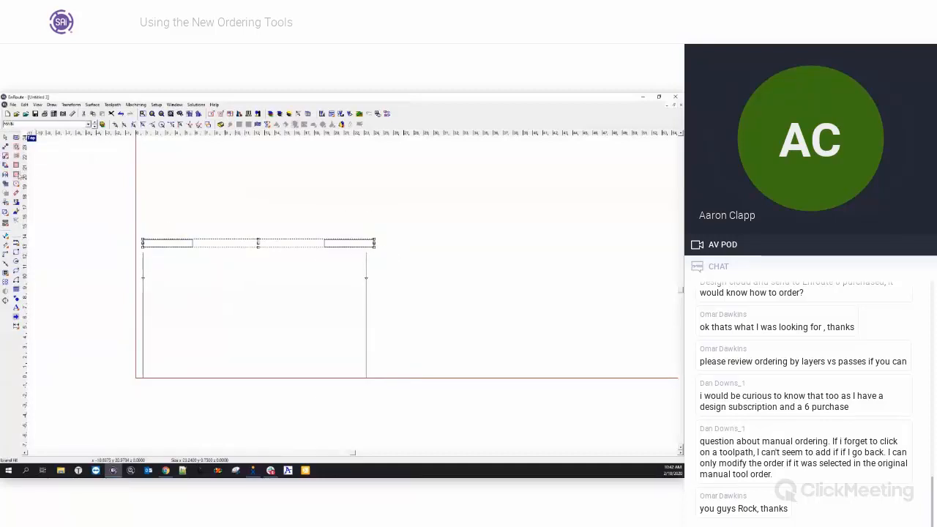
{"action": "left_click", "coordinate": [18, 176]}
{"action": "left_click", "coordinate": [420, 213]}
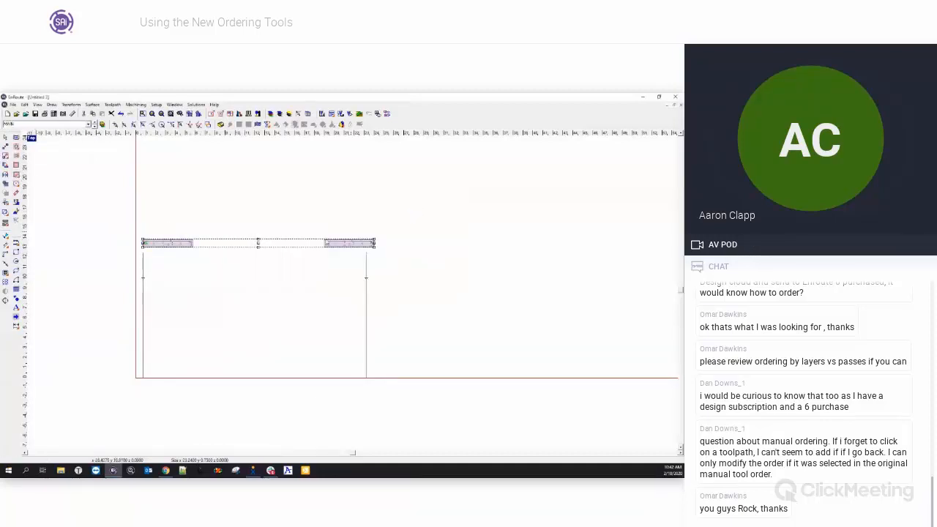
Apply an Engrave toolpath with the preset settings to the two vertical lines on the MAIN layer.
{"action": "left_click_drag", "start_coordinate": [112, 243], "coordinate": [346, 383]}
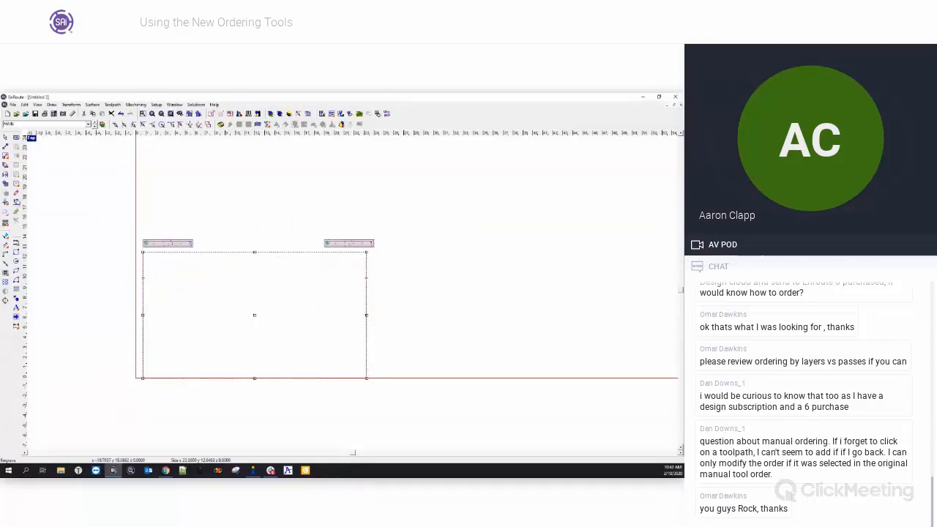
{"action": "left_click", "coordinate": [16, 202]}
{"action": "left_click", "coordinate": [421, 219]}
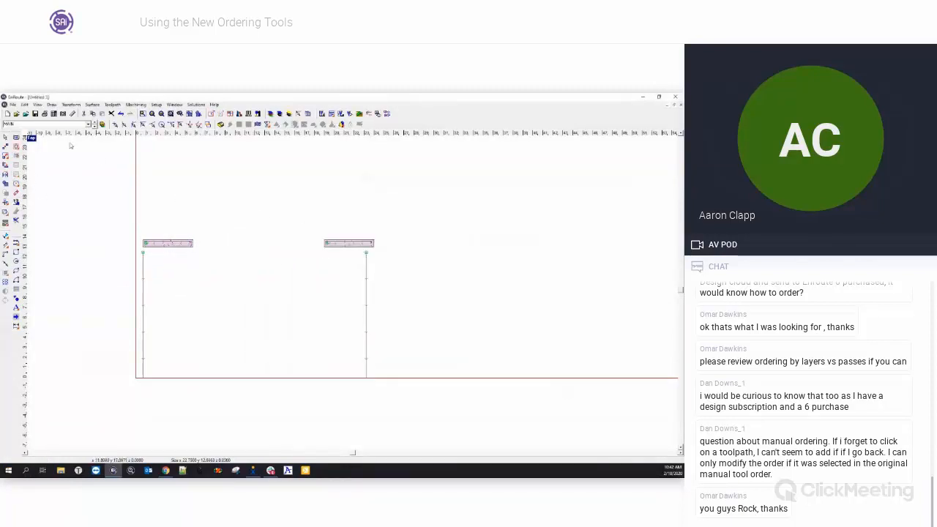
Isolate the RoutBack layer and apply an Island Fill toolpath to its long narrow rectangle.
{"action": "left_click", "coordinate": [88, 124]}
{"action": "left_click", "coordinate": [53, 145]}
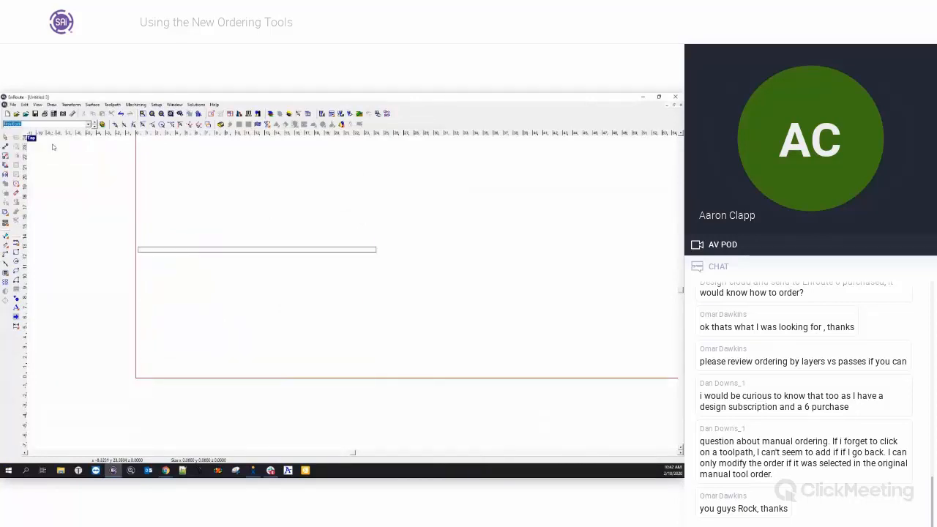
{"action": "left_click", "coordinate": [331, 252]}
{"action": "left_click", "coordinate": [17, 175]}
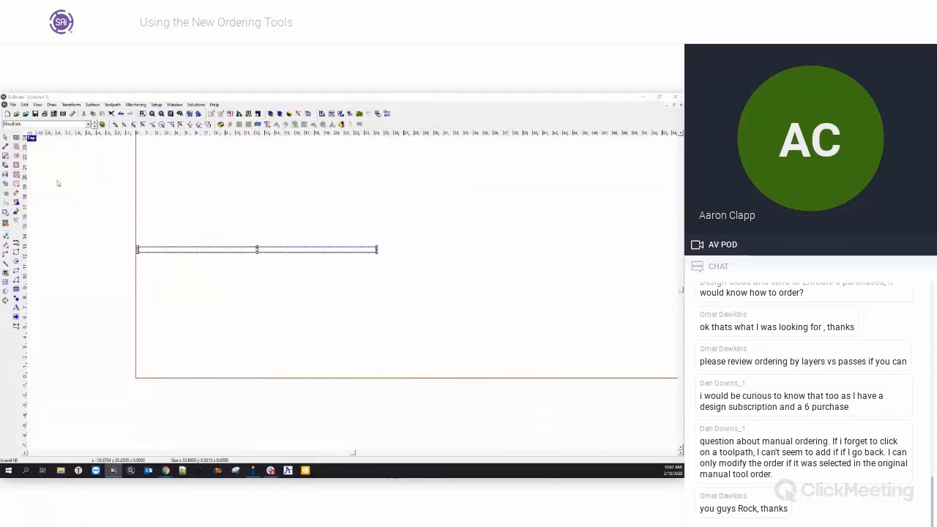
{"action": "left_click", "coordinate": [429, 213]}
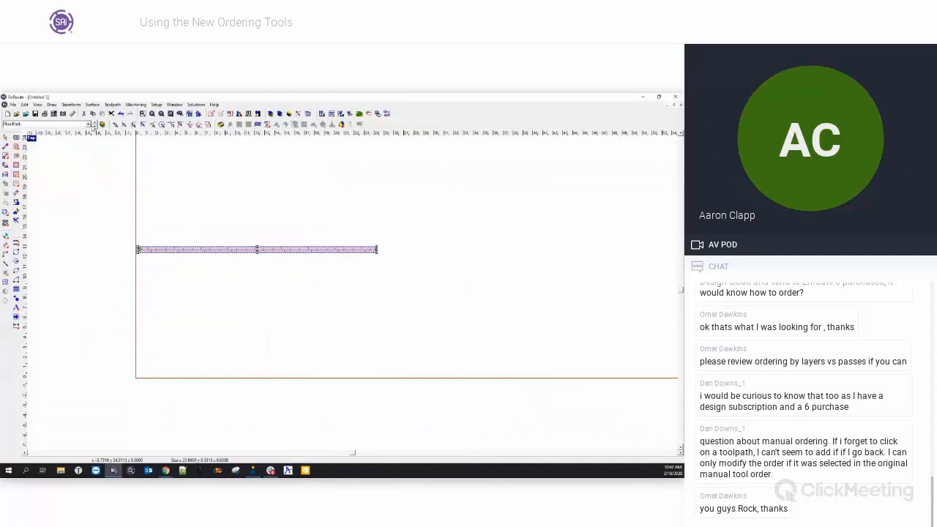
Isolate the 5mmX0.625inHole layer and apply Drill Centers with the 5mm Drill to both rows of holes, entering a new depth.
{"action": "left_click", "coordinate": [88, 125]}
{"action": "left_click", "coordinate": [51, 146]}
{"action": "left_click_drag", "start_coordinate": [120, 248], "coordinate": [423, 398]}
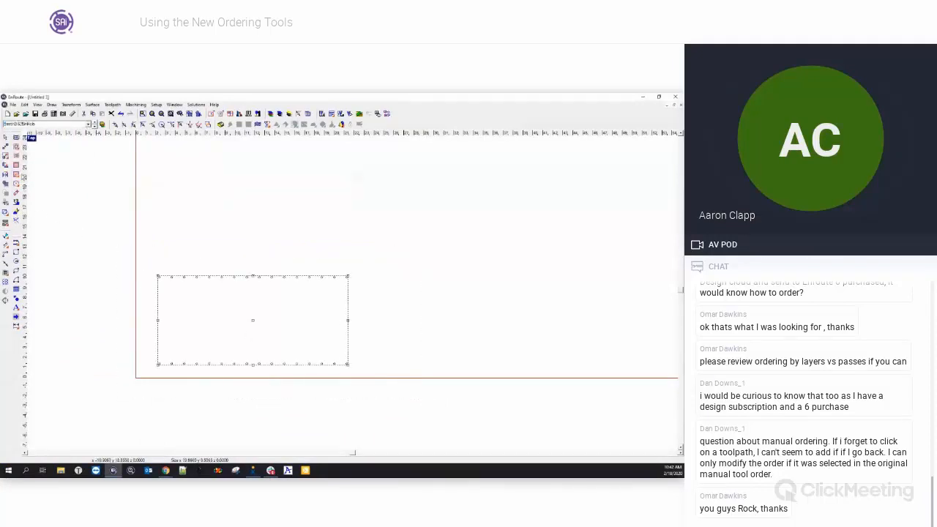
{"action": "left_click", "coordinate": [17, 185]}
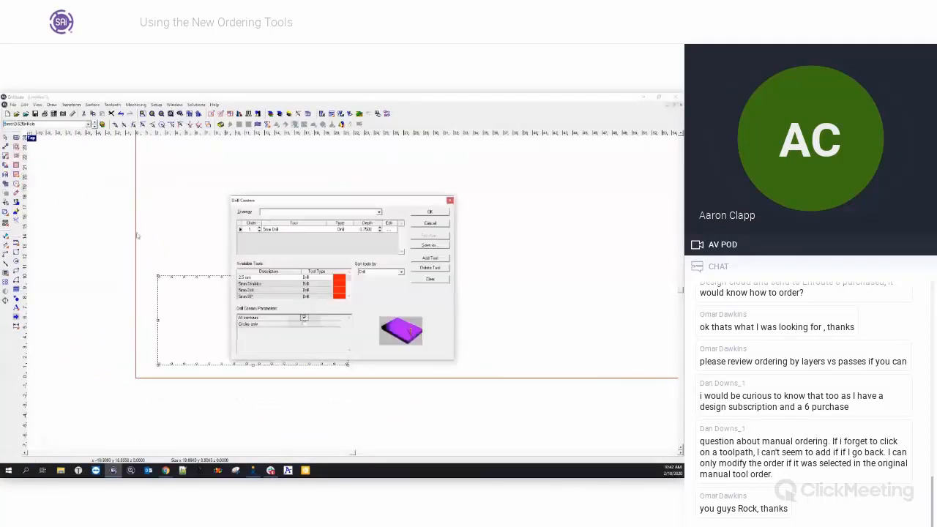
{"action": "left_click", "coordinate": [429, 222]}
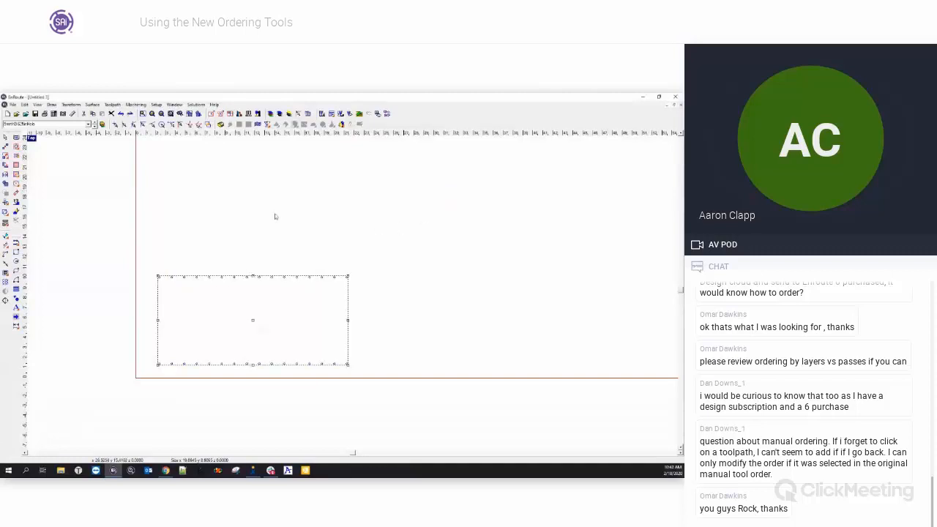
{"action": "left_click", "coordinate": [17, 184]}
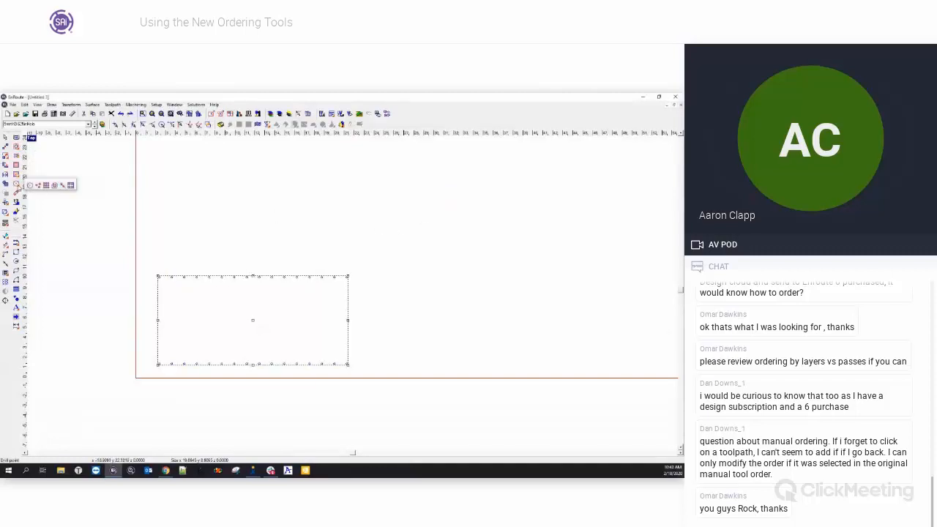
{"action": "left_click", "coordinate": [47, 186]}
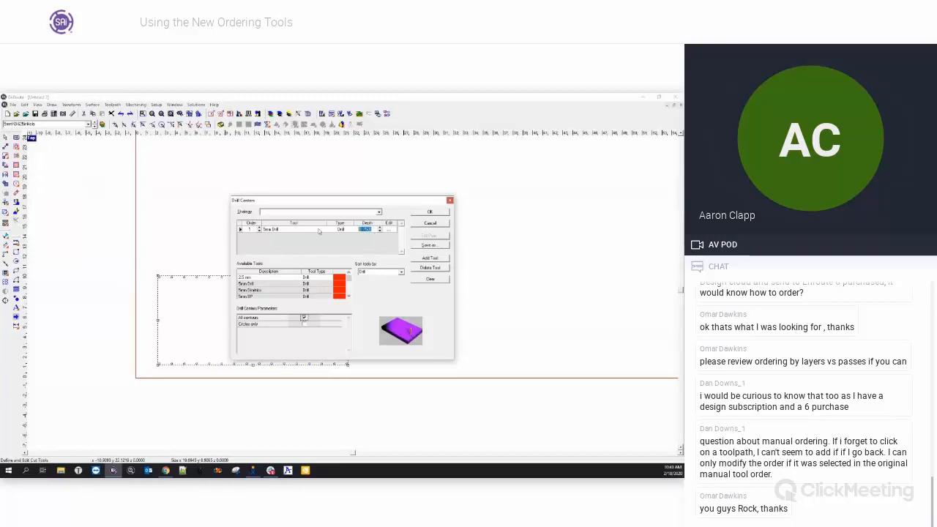
{"action": "type", "text": "2"}
{"action": "left_click", "coordinate": [430, 213]}
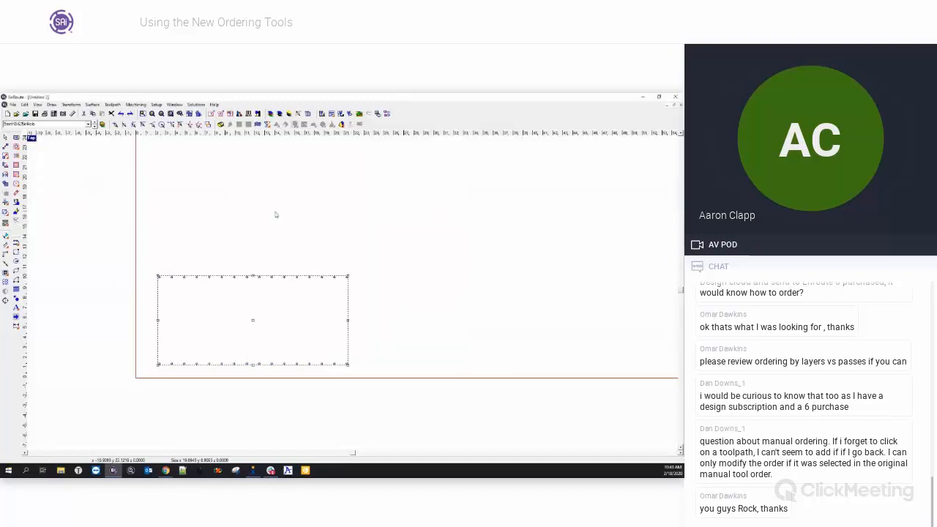
Isolate the 5mmThruHole layer and apply Drill Centers with the 5mm Drill to all its holes, entering the through-hole depth.
{"action": "left_click", "coordinate": [89, 124]}
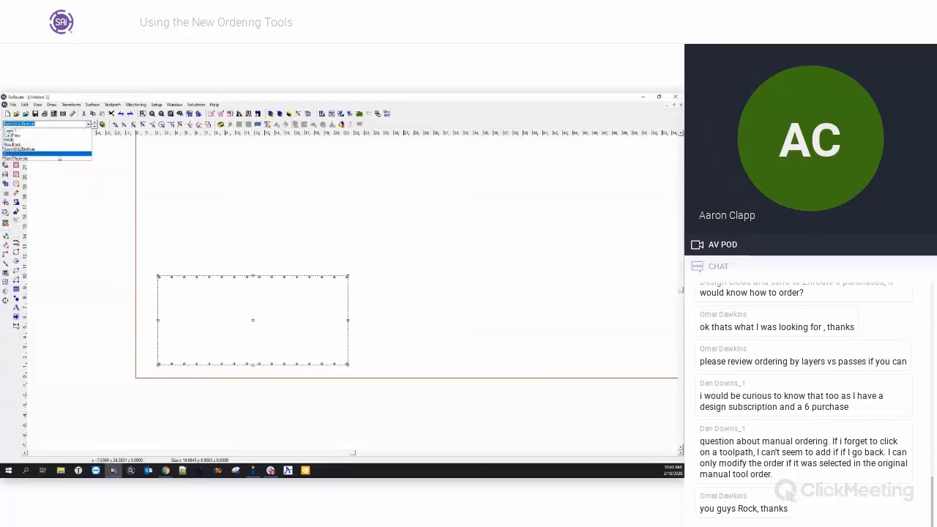
{"action": "left_click", "coordinate": [56, 160]}
{"action": "left_click_drag", "start_coordinate": [106, 211], "coordinate": [403, 378]}
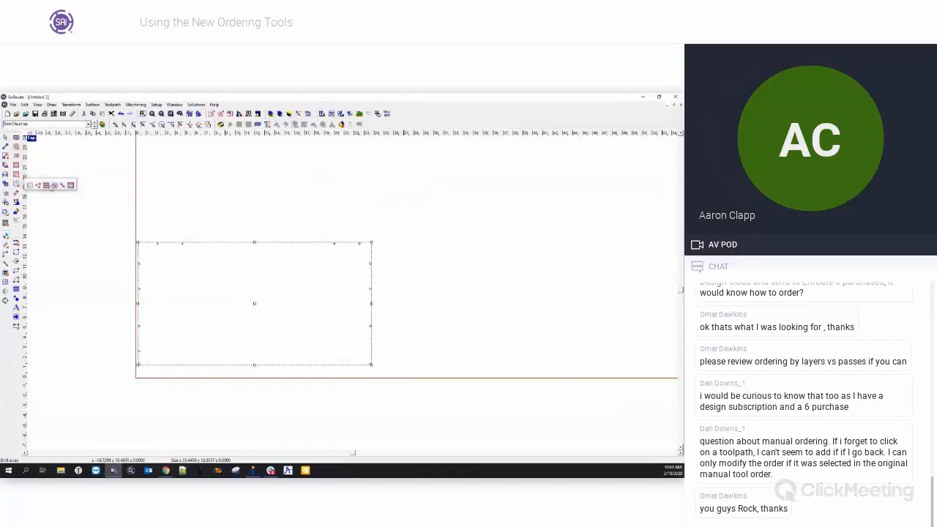
{"action": "left_click", "coordinate": [16, 184]}
{"action": "left_click_drag", "start_coordinate": [372, 229], "coordinate": [325, 230]}
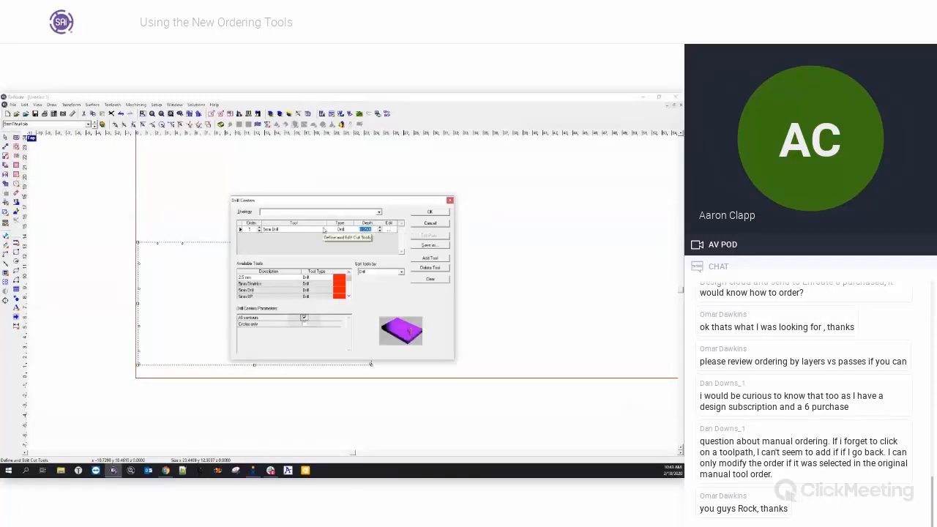
{"action": "type", "text": "1500"}
{"action": "left_click", "coordinate": [421, 214]}
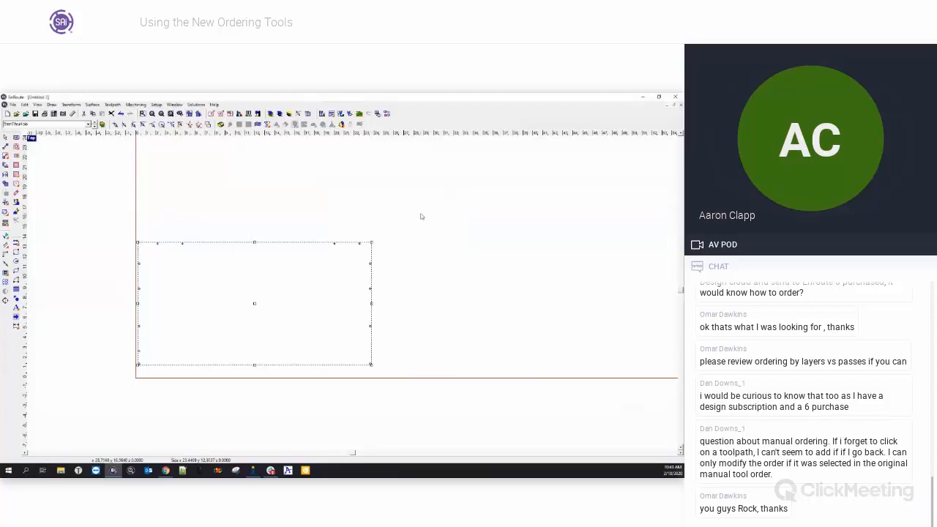
{"action": "left_click", "coordinate": [424, 251]}
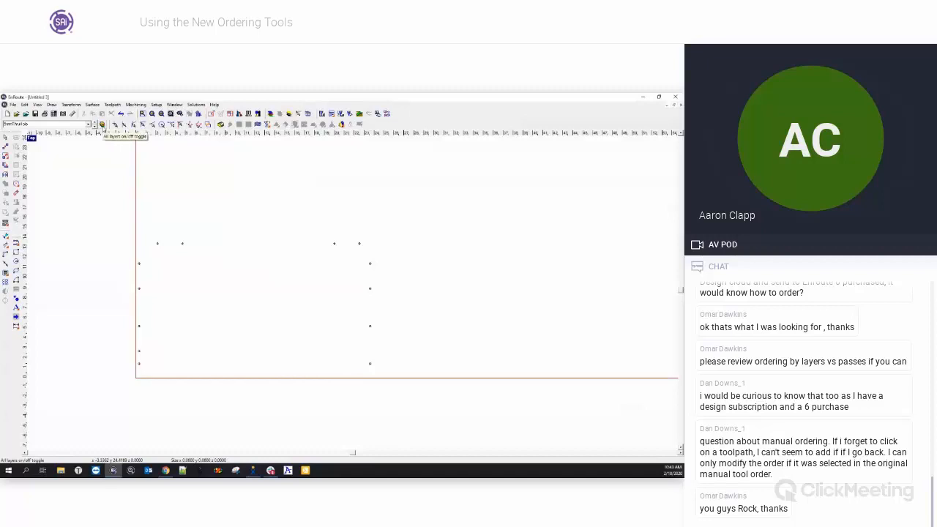
Turn all layers back on and remove every empty layer from the drawing.
{"action": "left_click", "coordinate": [102, 126]}
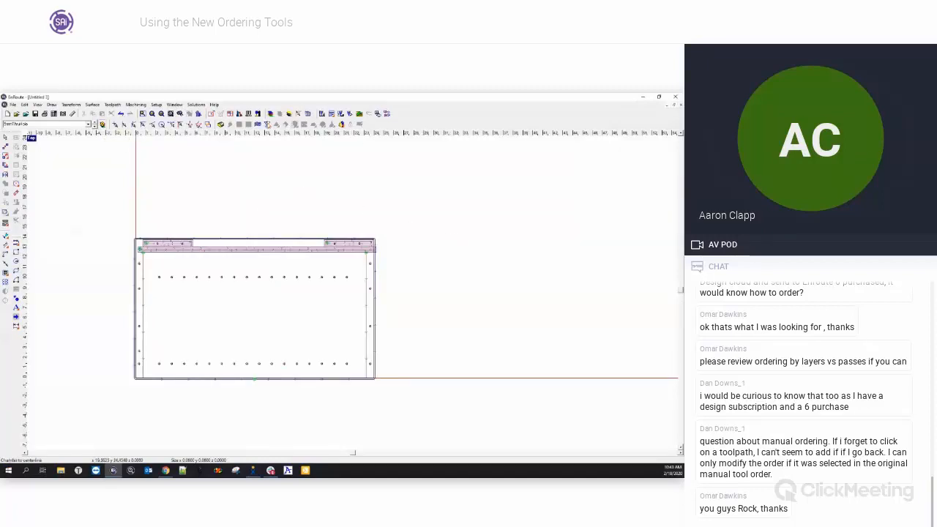
{"action": "left_click", "coordinate": [271, 114]}
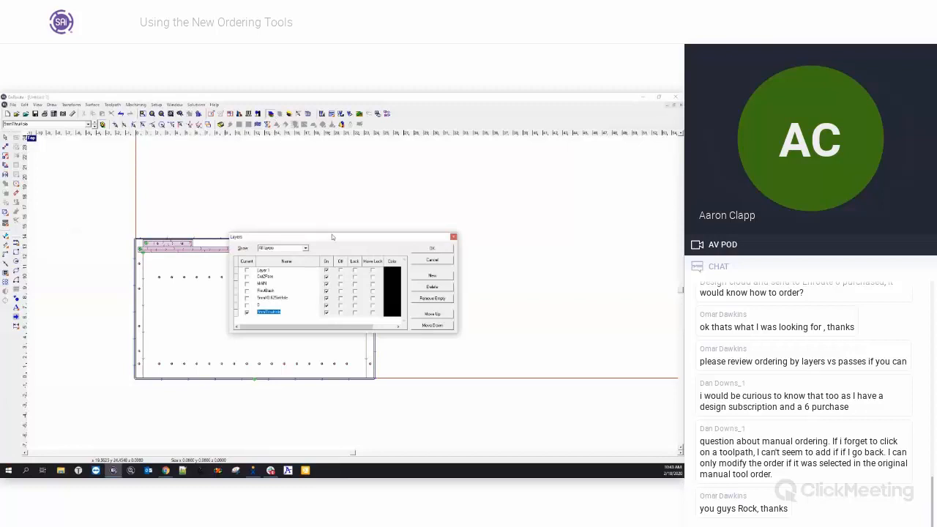
{"action": "left_click_drag", "start_coordinate": [332, 236], "coordinate": [318, 161]}
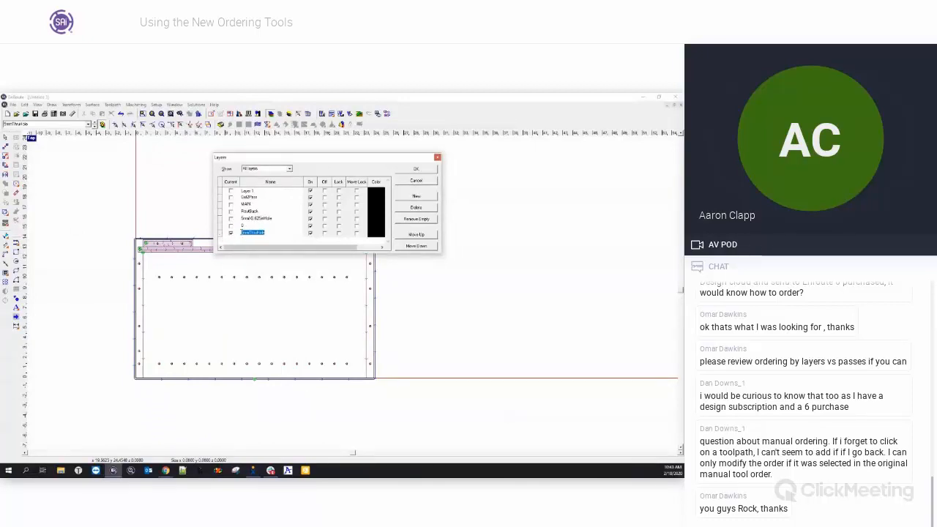
{"action": "left_click", "coordinate": [415, 219]}
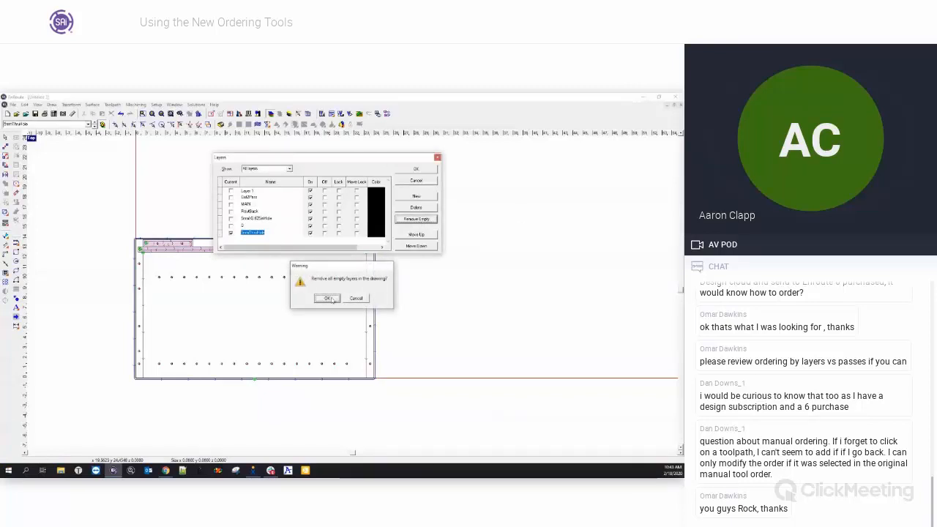
{"action": "left_click", "coordinate": [333, 298]}
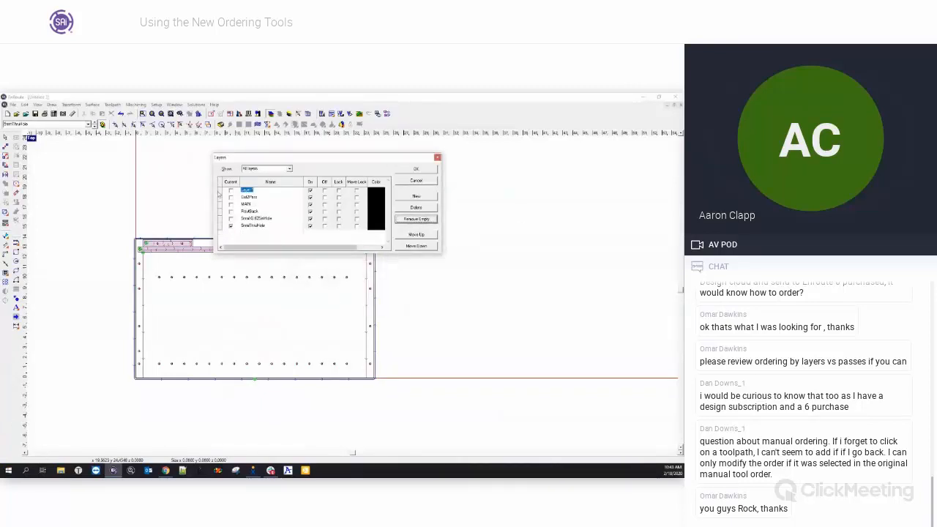
Accept the layer changes and isolate Layer 1 to check whether it holds any geometry.
{"action": "left_click", "coordinate": [419, 171]}
{"action": "left_click", "coordinate": [89, 125]}
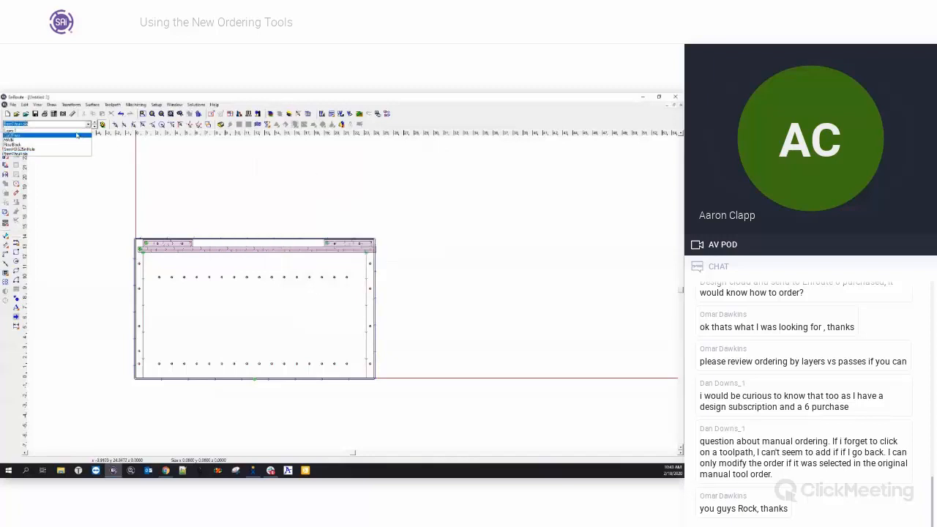
{"action": "left_click", "coordinate": [76, 131]}
{"action": "scroll", "coordinate": [159, 267], "scroll_direction": "down", "scroll_amount": 9}
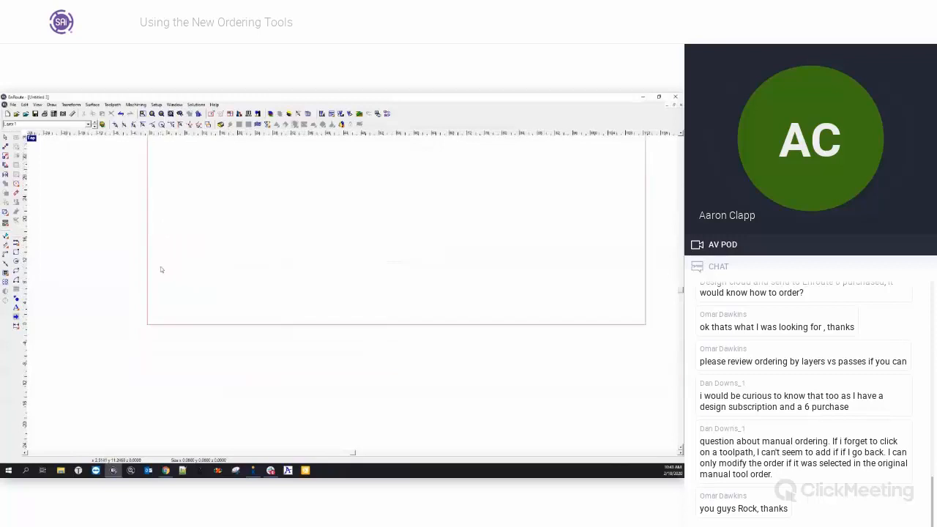
{"action": "scroll", "coordinate": [199, 313], "scroll_direction": "up", "scroll_amount": 4}
{"action": "scroll", "coordinate": [190, 305], "scroll_direction": "down", "scroll_amount": 3}
{"action": "scroll", "coordinate": [139, 203], "scroll_direction": "up", "scroll_amount": 3}
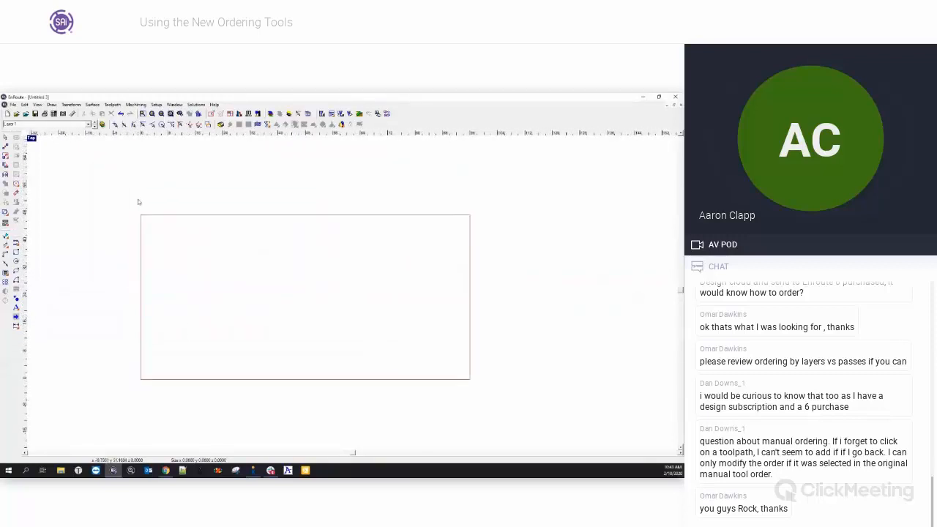
Try to remove all empty layers with 5mmThruHole set as the current layer.
{"action": "left_click", "coordinate": [271, 115]}
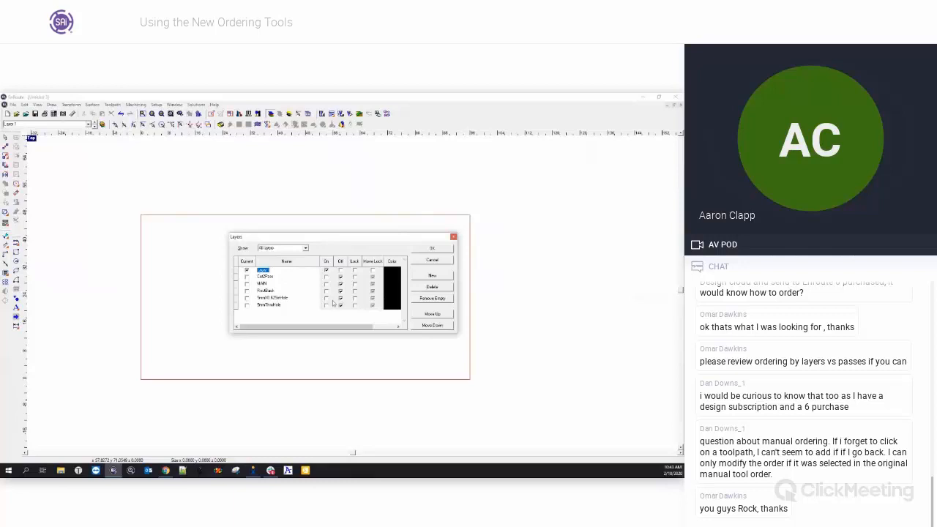
{"action": "left_click", "coordinate": [326, 305]}
{"action": "left_click", "coordinate": [247, 306]}
{"action": "left_click", "coordinate": [432, 298]}
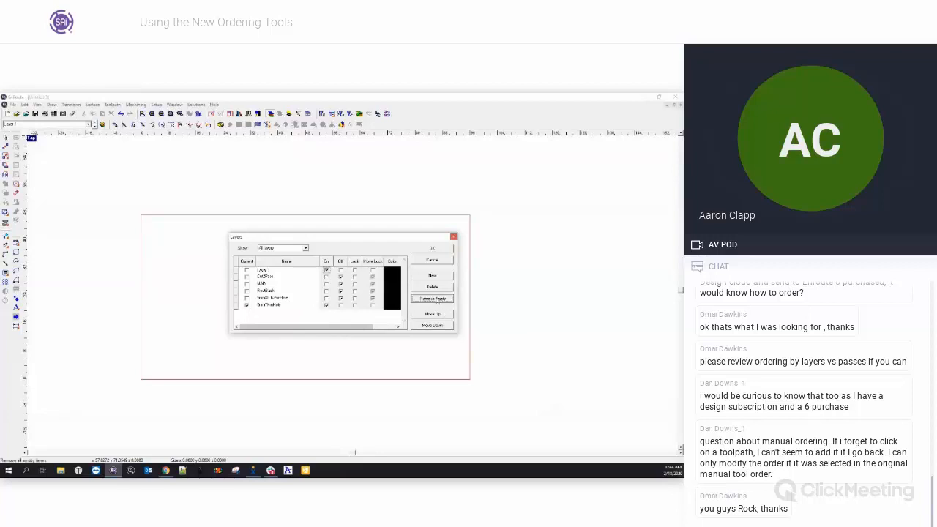
{"action": "left_click", "coordinate": [328, 299]}
{"action": "left_click", "coordinate": [432, 298]}
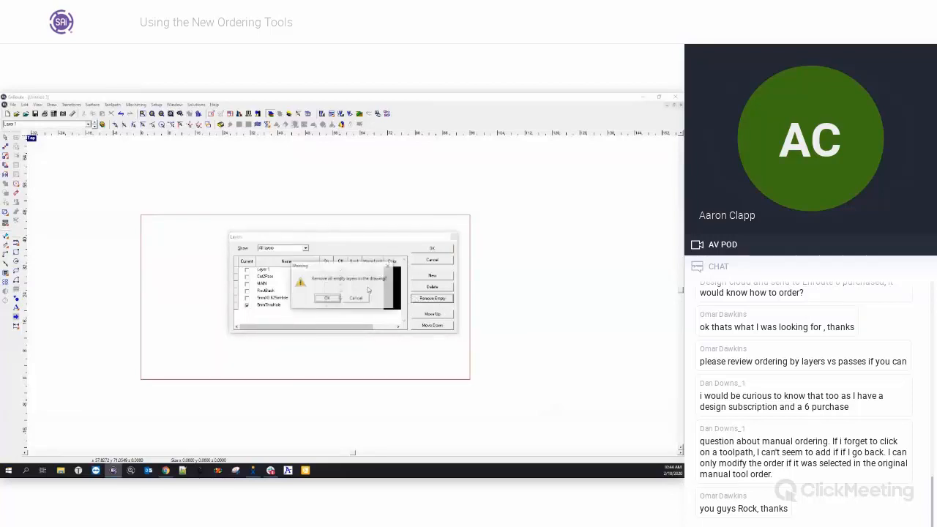
{"action": "left_click", "coordinate": [328, 299]}
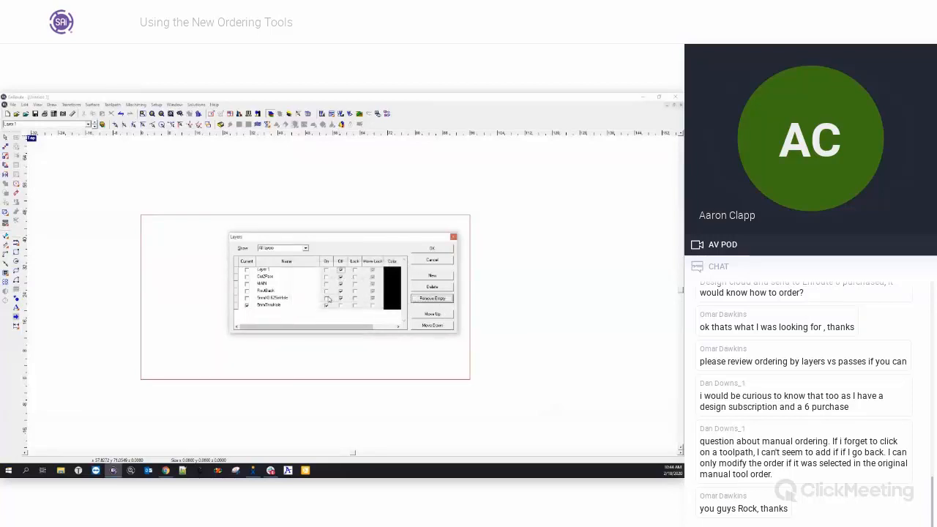
Delete Layer 1 and move the 5mmThruHole layer to the beginning of the layer order.
{"action": "left_click", "coordinate": [248, 270]}
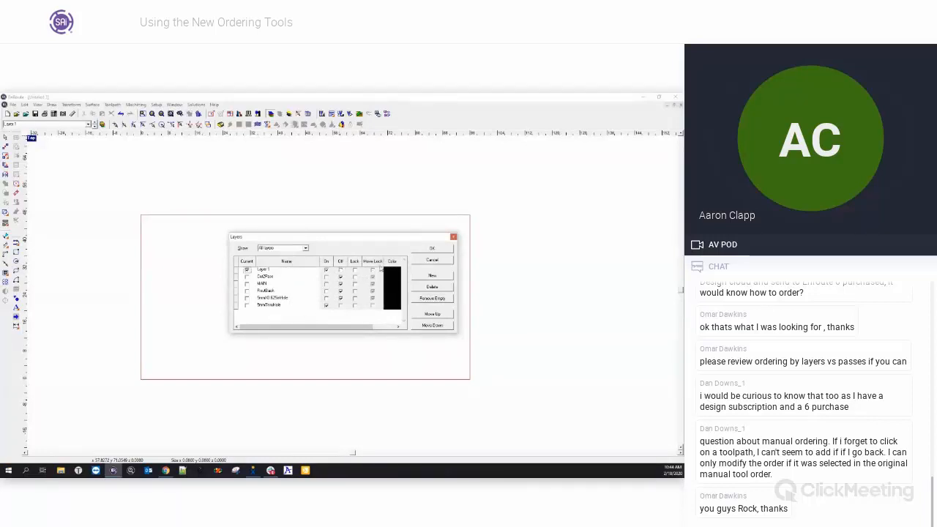
{"action": "left_click", "coordinate": [432, 287]}
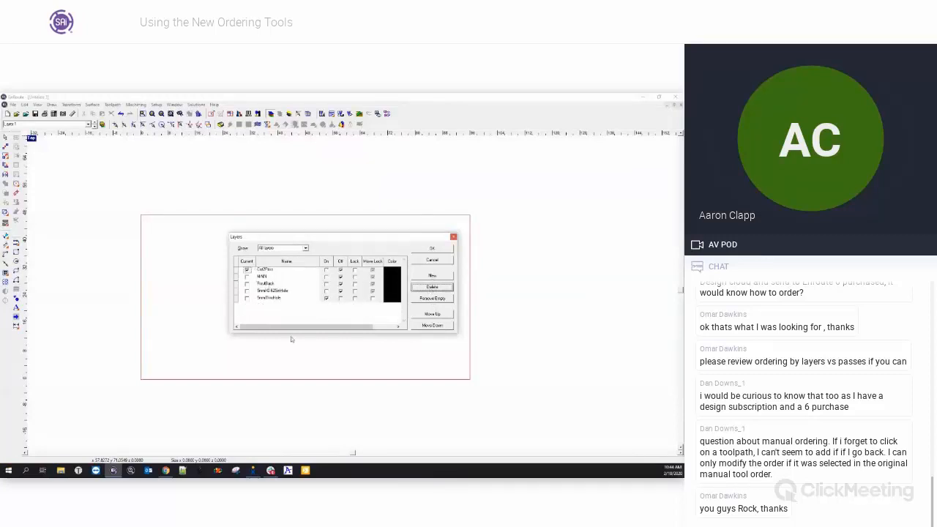
{"action": "left_click", "coordinate": [247, 300]}
{"action": "left_click", "coordinate": [432, 314]}
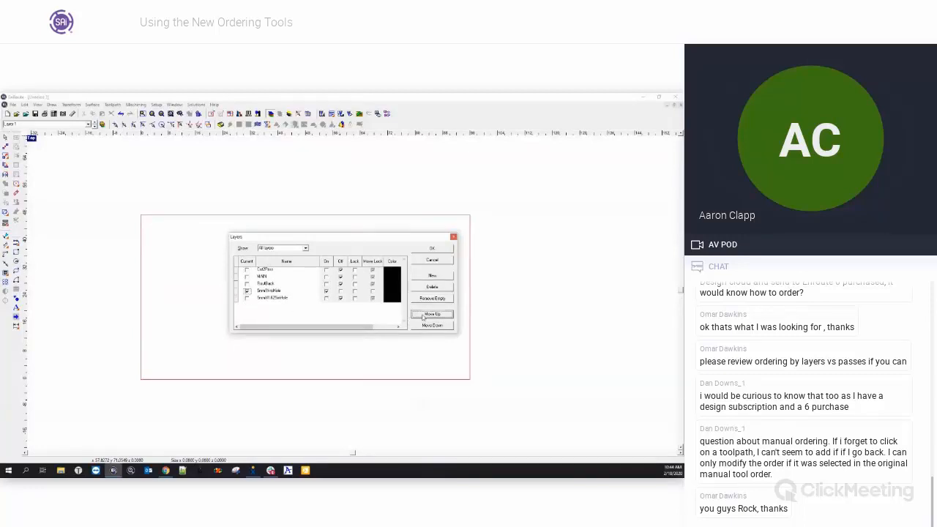
{"action": "left_click", "coordinate": [432, 313]}
{"action": "left_click", "coordinate": [432, 313]}
{"action": "left_click", "coordinate": [432, 314]}
Reorder the layers so 5mmX0.625inHole is second and MAIN is third, and apply the new order.
{"action": "left_click", "coordinate": [247, 299]}
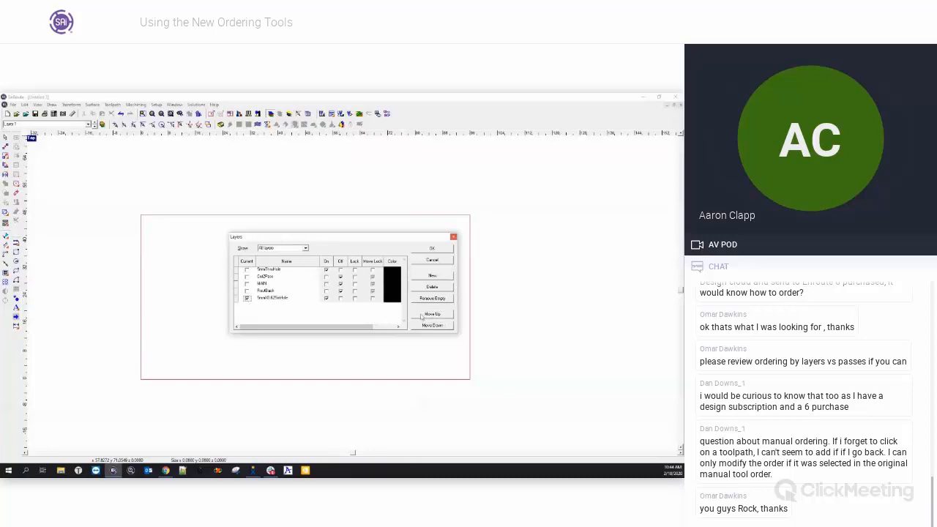
{"action": "left_click", "coordinate": [432, 313]}
{"action": "left_click", "coordinate": [432, 313]}
{"action": "left_click", "coordinate": [432, 314]}
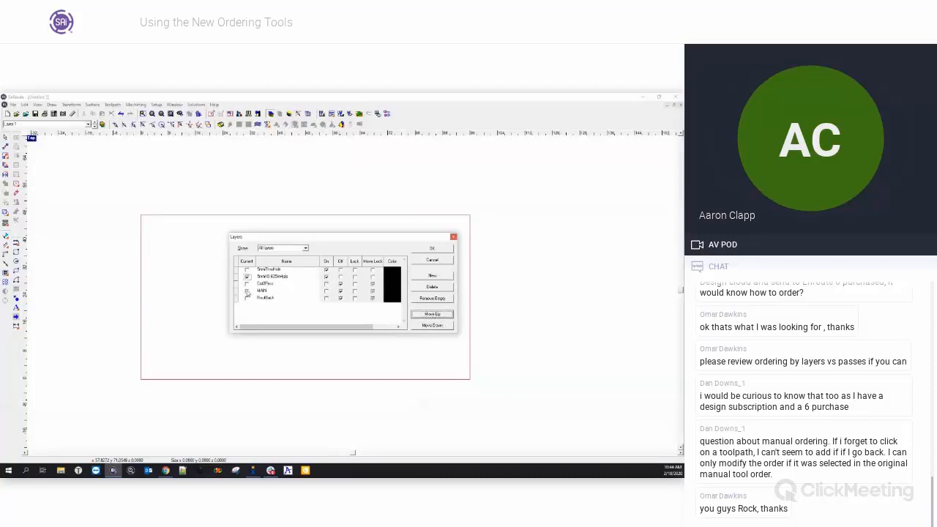
{"action": "left_click", "coordinate": [248, 291]}
{"action": "left_click", "coordinate": [433, 314]}
{"action": "left_click", "coordinate": [434, 325]}
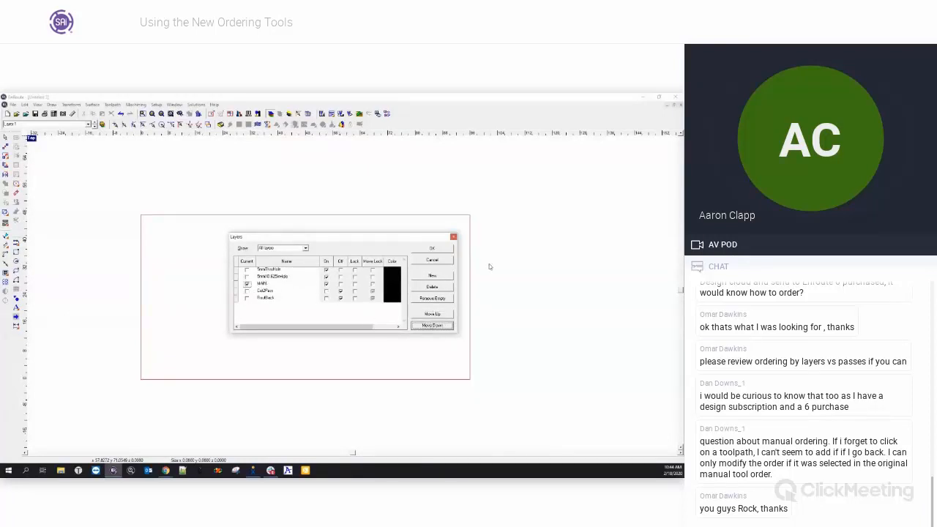
{"action": "left_click", "coordinate": [433, 260]}
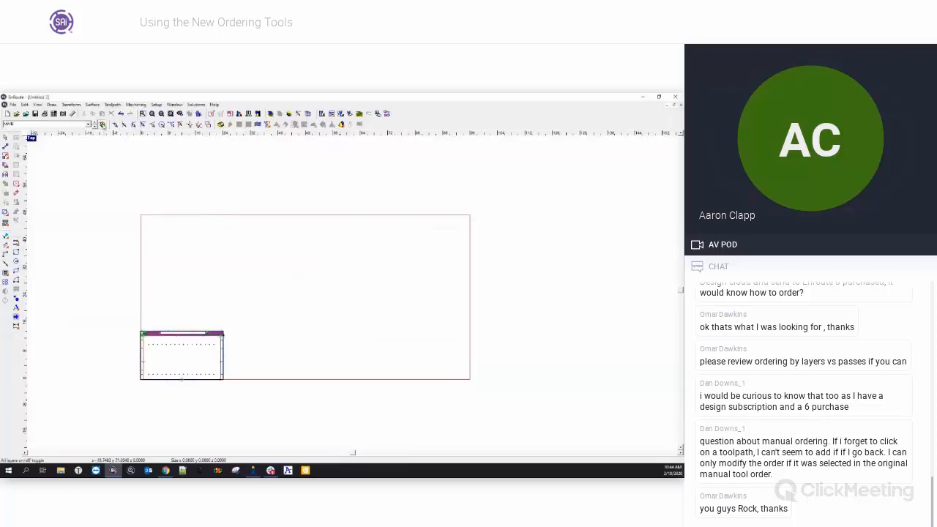
Isolate the layers one after another in their new order to check which geometry each one holds.
{"action": "left_click", "coordinate": [89, 124]}
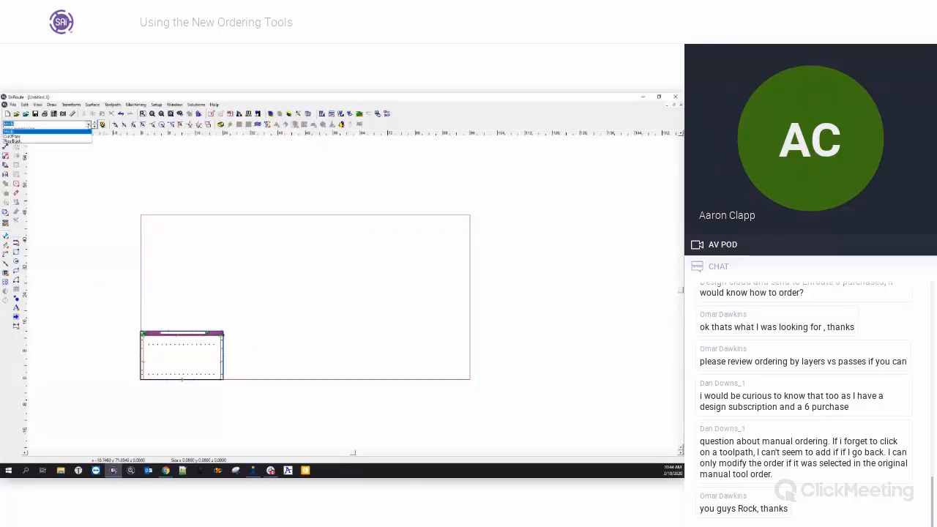
{"action": "left_click", "coordinate": [77, 132]}
{"action": "left_click", "coordinate": [102, 124]}
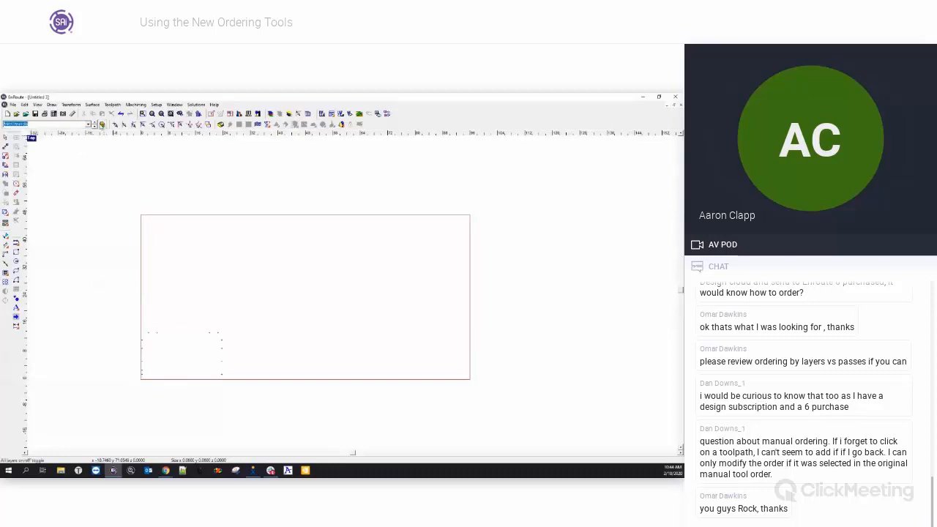
{"action": "left_click", "coordinate": [102, 124]}
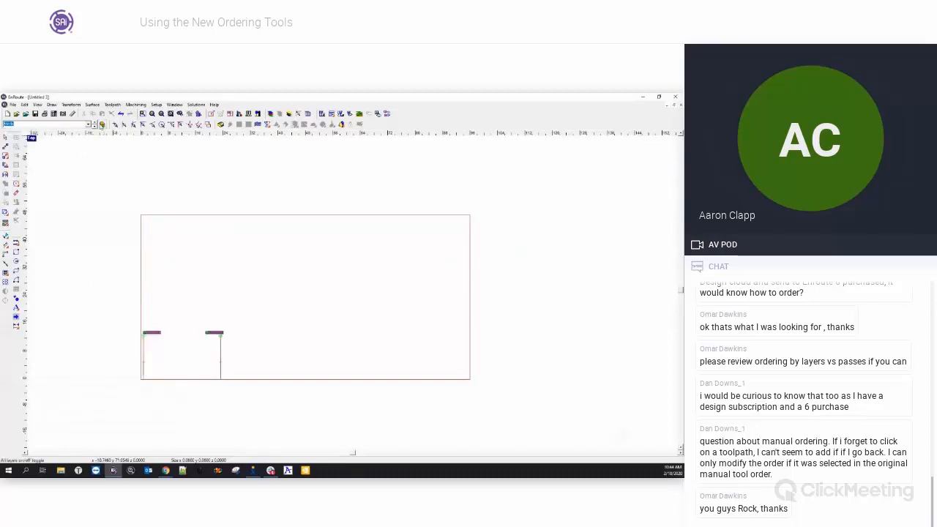
{"action": "key", "text": "Down"}
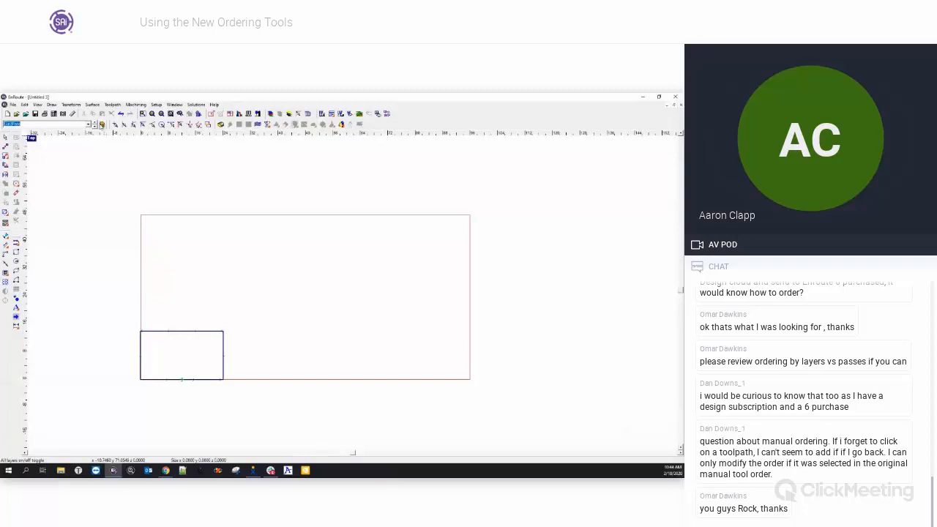
{"action": "key", "text": "Down"}
{"action": "key", "text": "Up"}
Move the RoutBack layer ahead of the outer-profile cut layer so the profile cut comes last, and apply the order.
{"action": "left_click", "coordinate": [272, 114]}
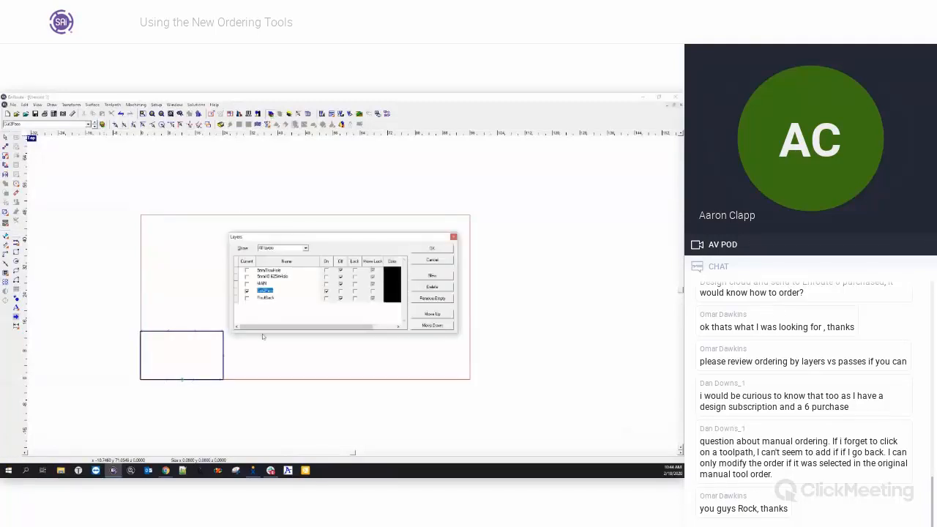
{"action": "left_click", "coordinate": [423, 316]}
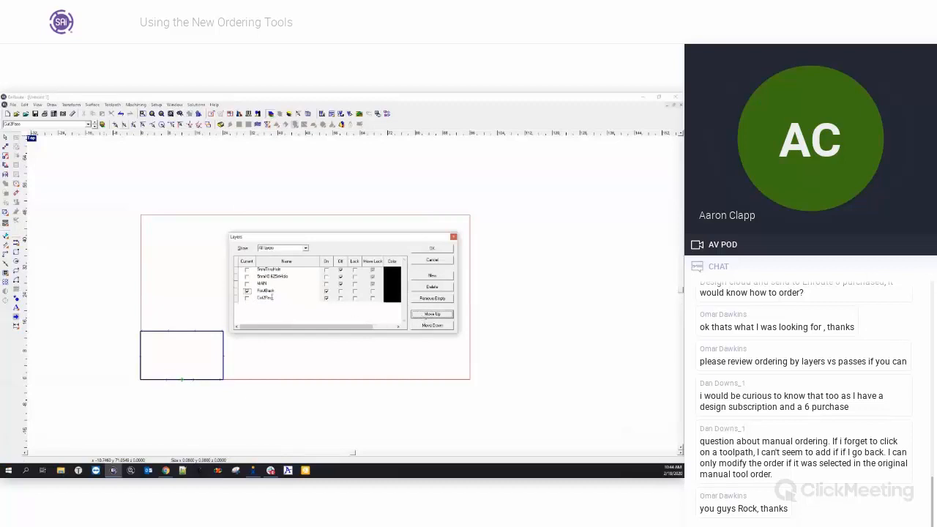
{"action": "left_click", "coordinate": [431, 248]}
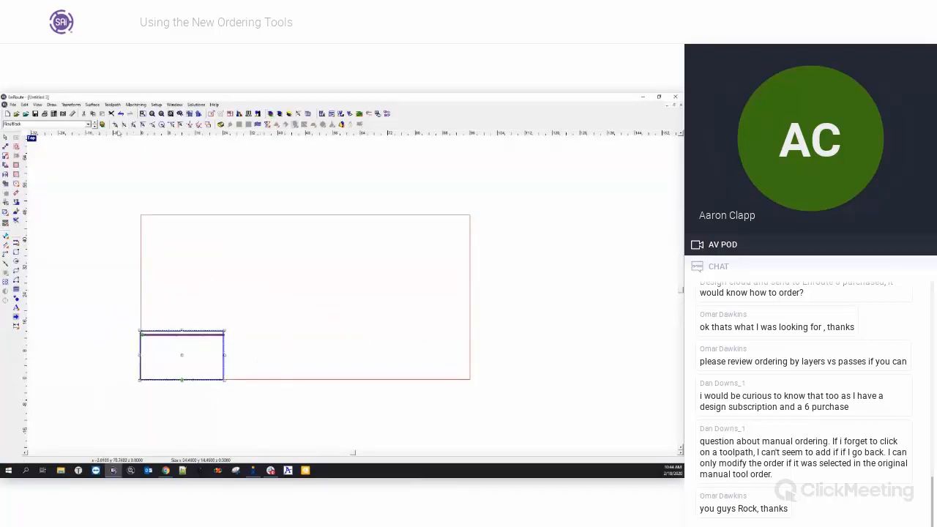
With all layers on, start a 2D simulation, make Layer the first item in the priority order, and update the order.
{"action": "scroll", "coordinate": [197, 311], "scroll_direction": "down", "scroll_amount": 5}
{"action": "scroll", "coordinate": [174, 366], "scroll_direction": "up", "scroll_amount": 5}
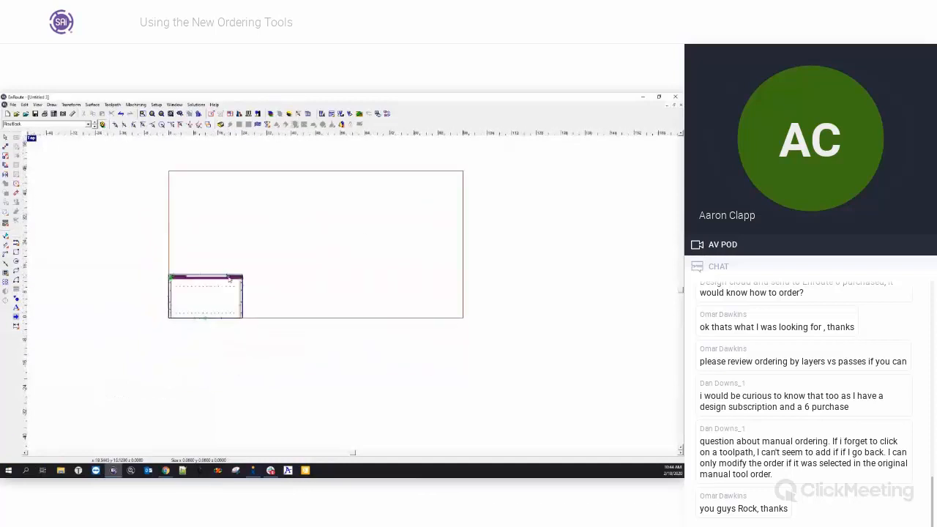
{"action": "scroll", "coordinate": [224, 277], "scroll_direction": "up", "scroll_amount": 5}
{"action": "left_click", "coordinate": [341, 114]}
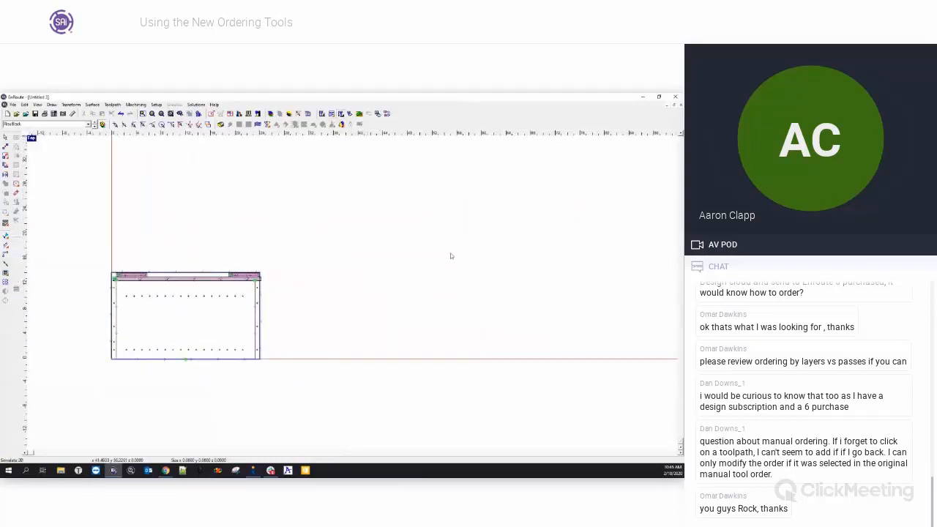
{"action": "left_click_drag", "start_coordinate": [576, 126], "coordinate": [422, 172]}
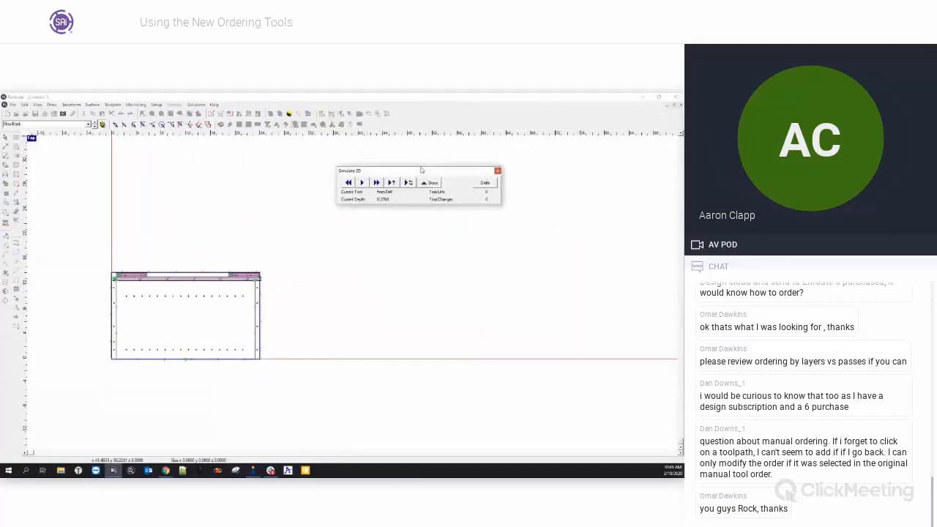
{"action": "left_click", "coordinate": [486, 182]}
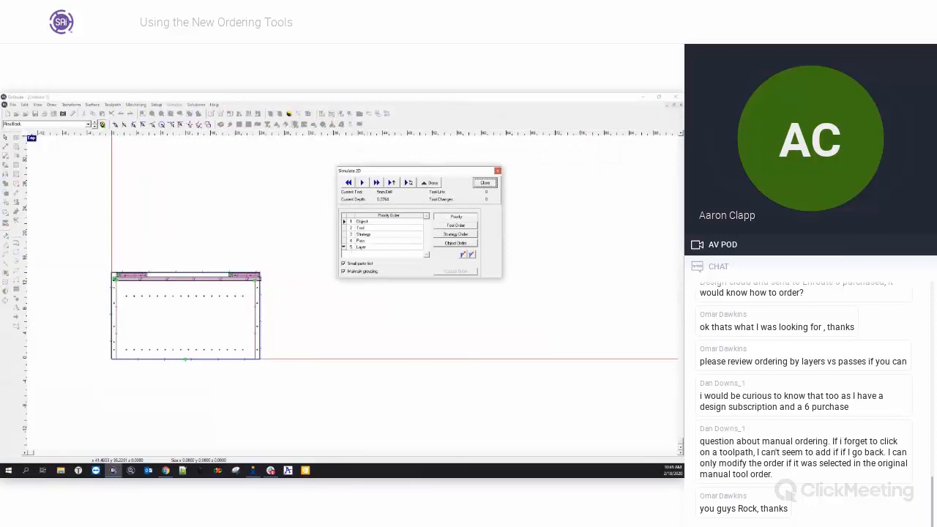
{"action": "left_click", "coordinate": [347, 248]}
{"action": "left_click_drag", "start_coordinate": [347, 248], "coordinate": [350, 222]}
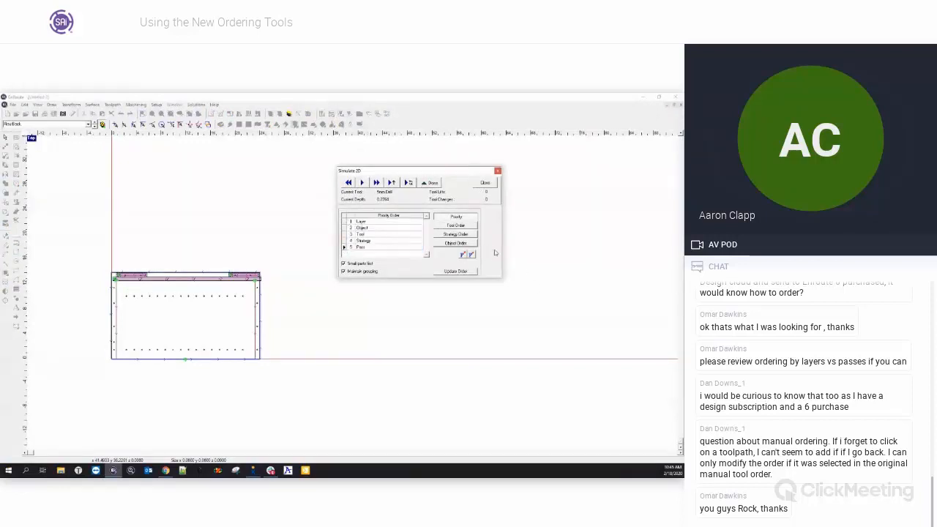
{"action": "left_click", "coordinate": [455, 271]}
Step the 2D simulation through every tool lift to examine the layer-based cutting order, and close the simulation.
{"action": "left_click", "coordinate": [392, 183]}
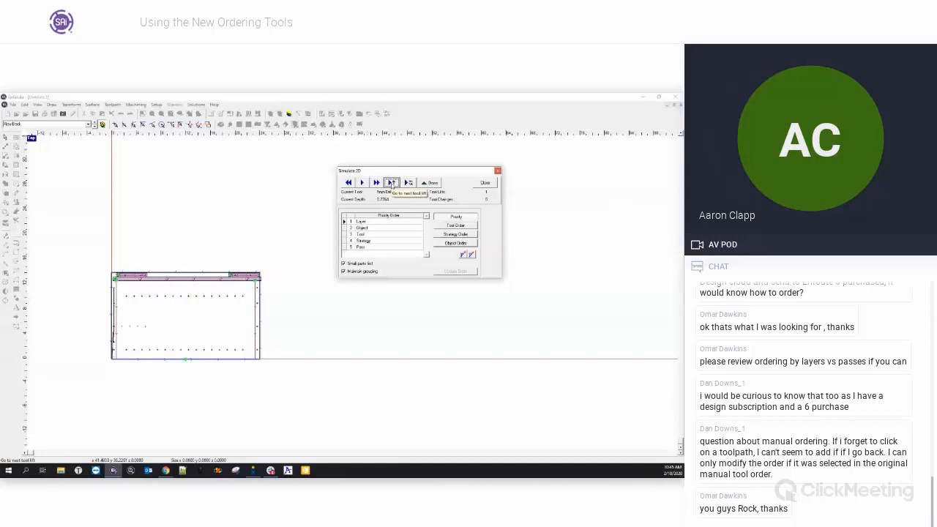
{"action": "left_click", "coordinate": [392, 183]}
{"action": "left_click", "coordinate": [392, 183]}
{"action": "left_click", "coordinate": [392, 183]}
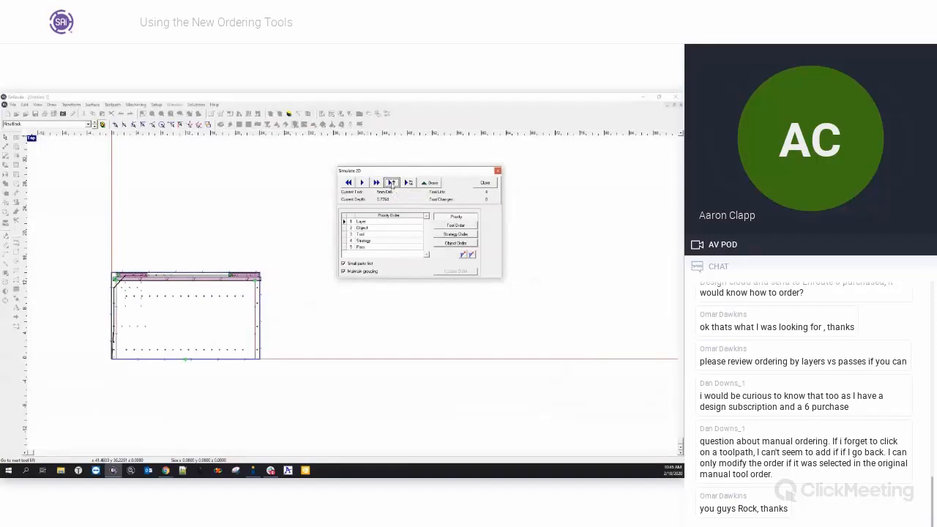
{"action": "left_click", "coordinate": [393, 183]}
{"action": "left_click", "coordinate": [392, 183]}
{"action": "left_click", "coordinate": [392, 183]}
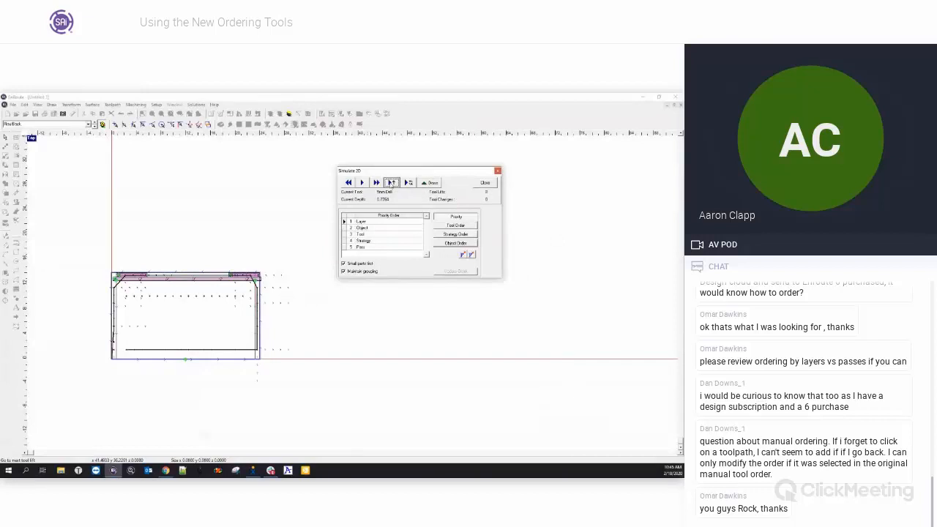
{"action": "left_click", "coordinate": [392, 183]}
{"action": "left_click", "coordinate": [392, 183]}
{"action": "left_click", "coordinate": [392, 184]}
{"action": "left_click", "coordinate": [393, 183]}
{"action": "left_click", "coordinate": [392, 183]}
{"action": "left_click", "coordinate": [392, 183]}
{"action": "left_click", "coordinate": [392, 183]}
{"action": "left_click", "coordinate": [393, 183]}
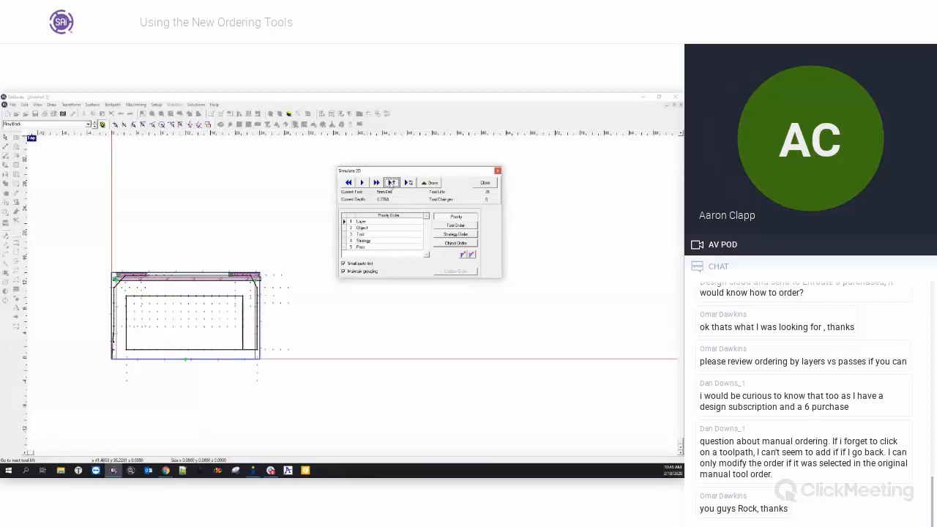
{"action": "left_click", "coordinate": [392, 183]}
{"action": "left_click", "coordinate": [392, 183]}
{"action": "left_click", "coordinate": [393, 183]}
{"action": "left_click", "coordinate": [392, 183]}
{"action": "left_click", "coordinate": [392, 183]}
{"action": "left_click", "coordinate": [394, 183]}
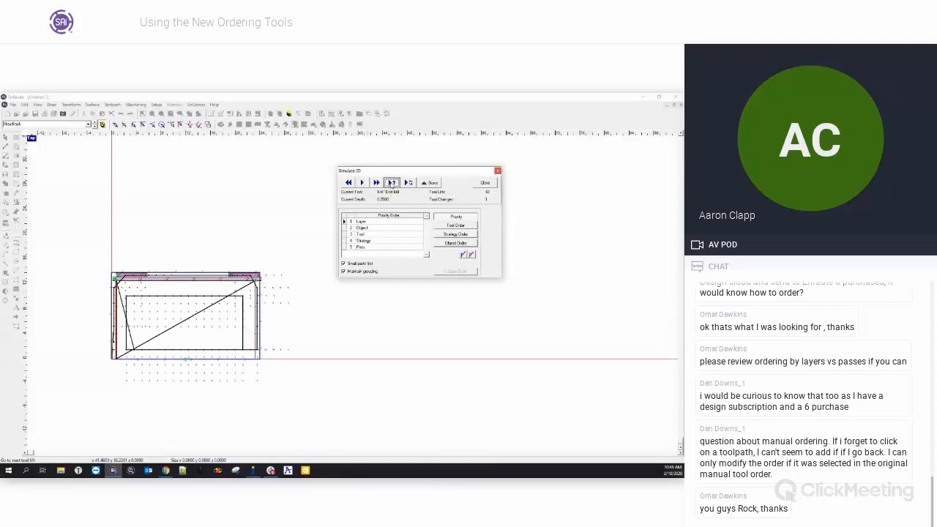
{"action": "left_click", "coordinate": [393, 183]}
{"action": "left_click", "coordinate": [393, 183]}
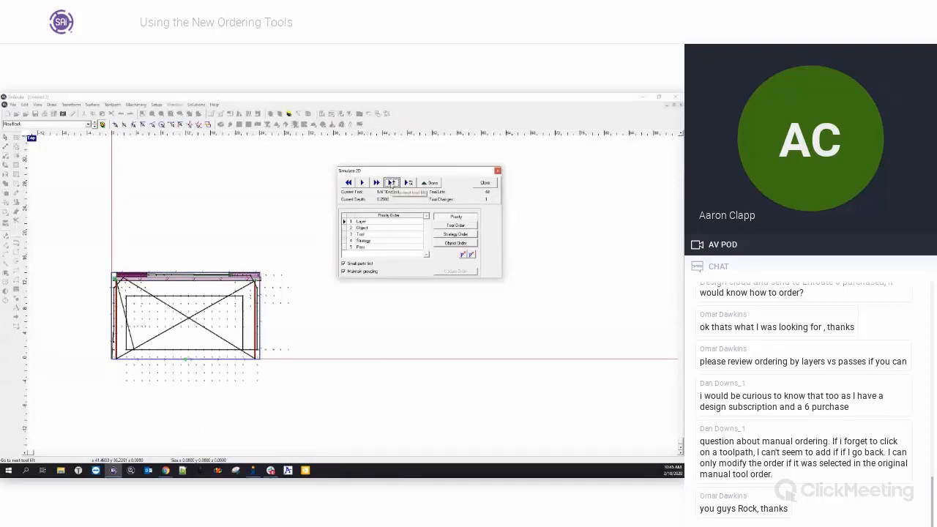
{"action": "left_click", "coordinate": [392, 183]}
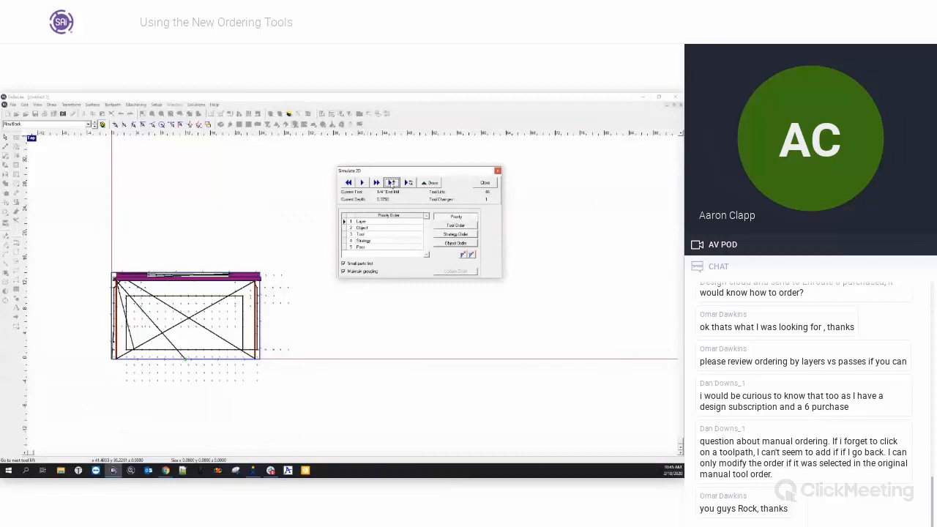
{"action": "left_click", "coordinate": [393, 183]}
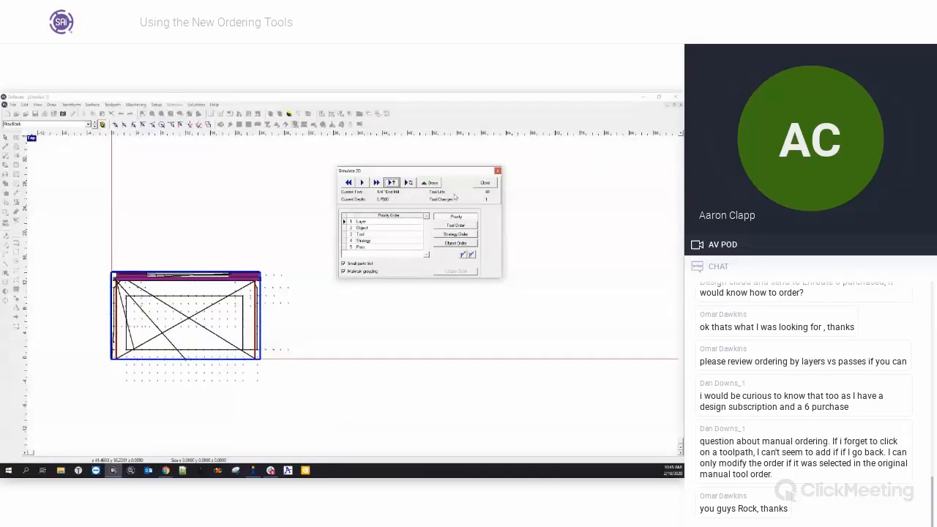
{"action": "left_click", "coordinate": [430, 182]}
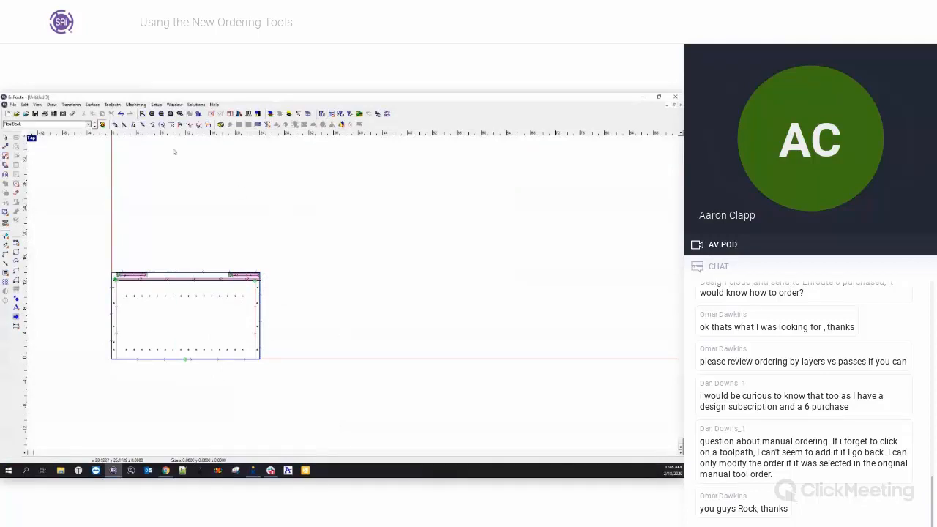
Isolate the RoutBack layer, review the layer order, and turn all layers back on.
{"action": "left_click", "coordinate": [102, 125]}
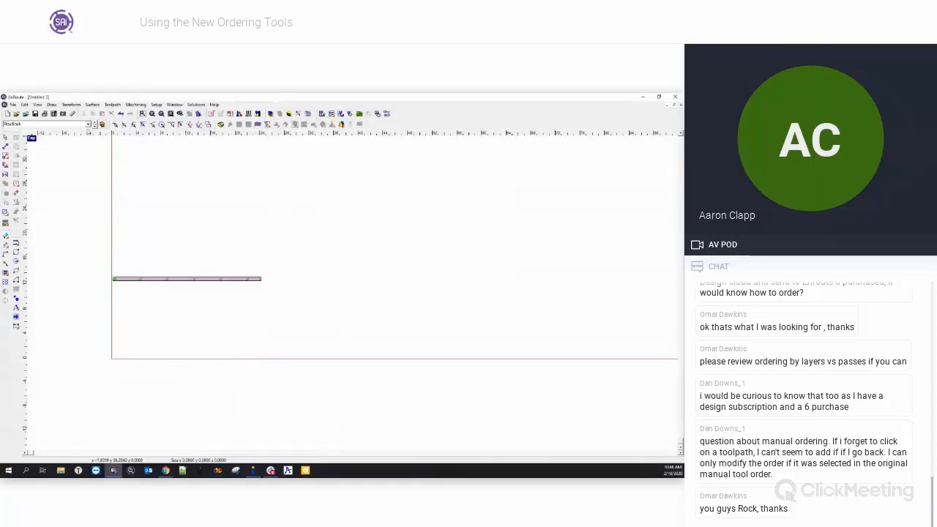
{"action": "left_click", "coordinate": [89, 124]}
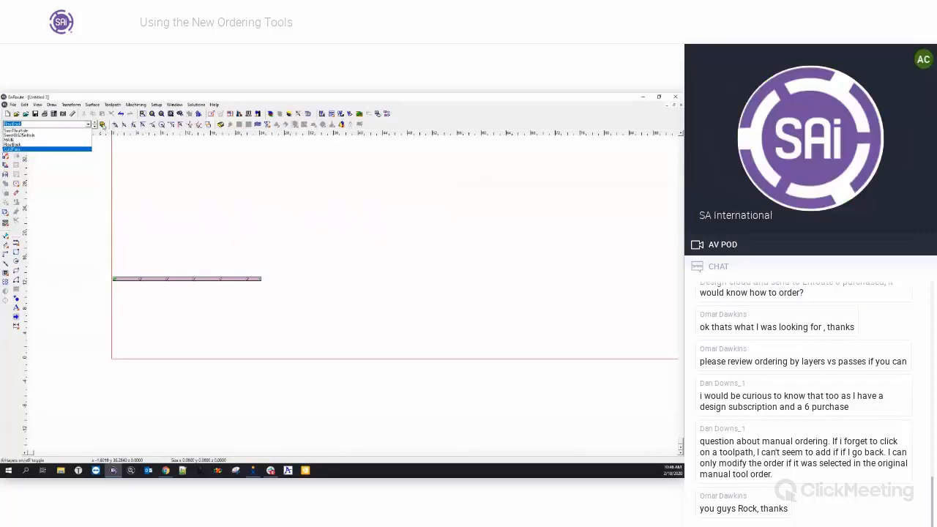
{"action": "left_click", "coordinate": [103, 125]}
{"action": "left_click", "coordinate": [102, 126]}
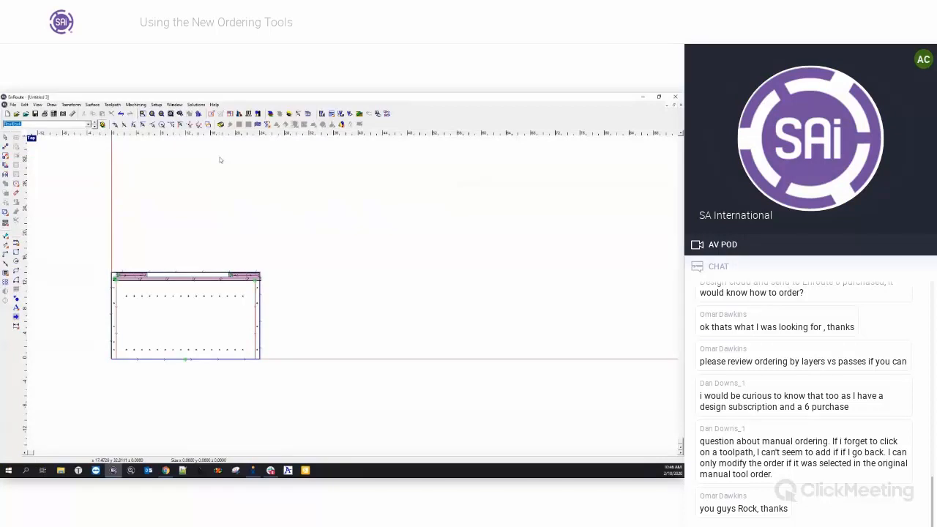